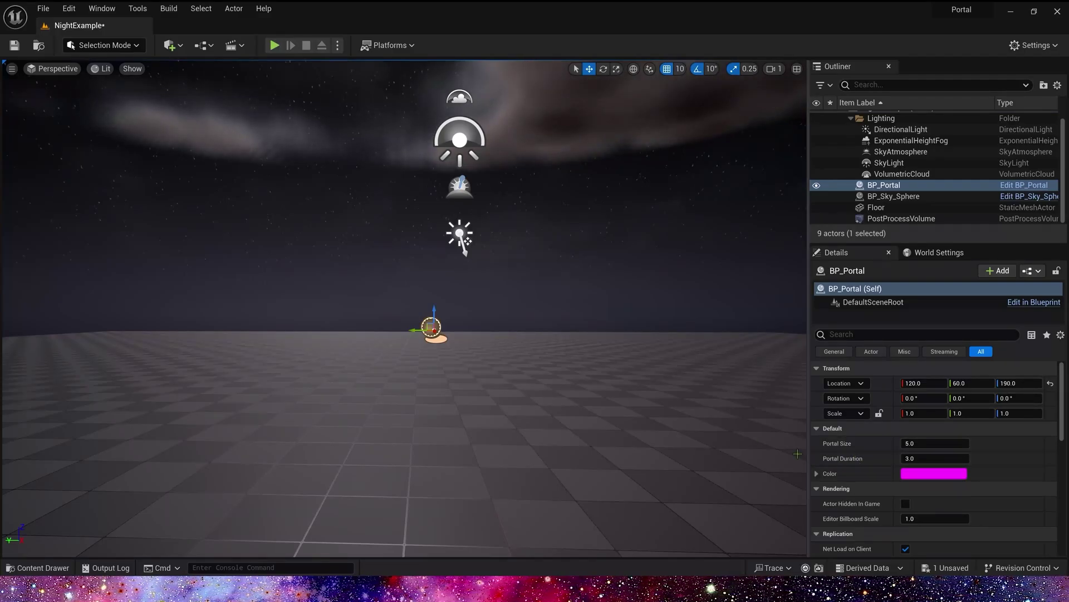
Expand the BP_Portal actor's Color components and test-play the level to view the portal effect.
left_click(817, 474)
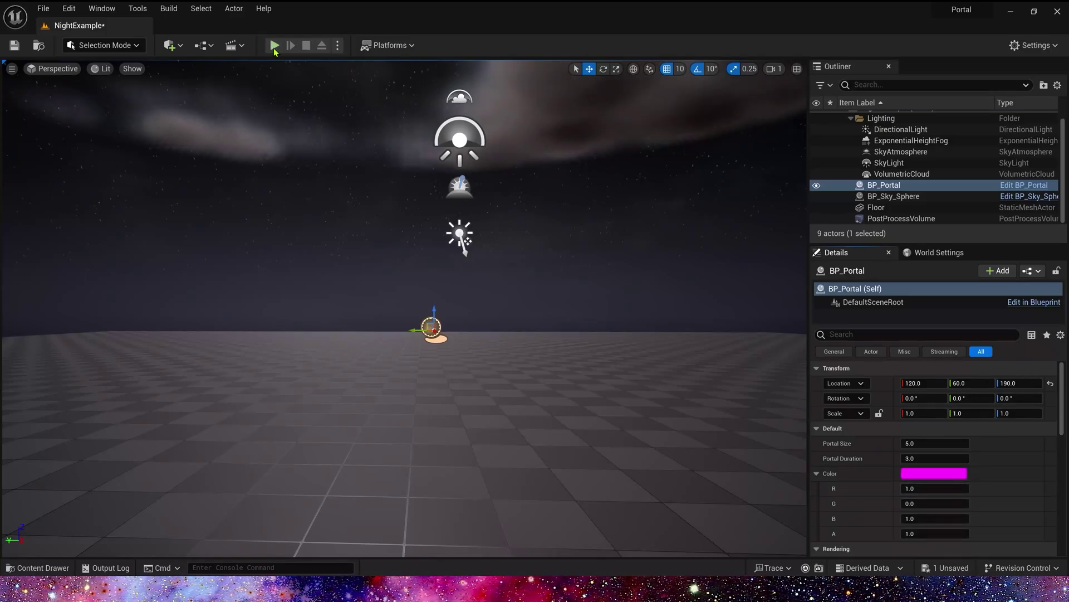
left_click(274, 45)
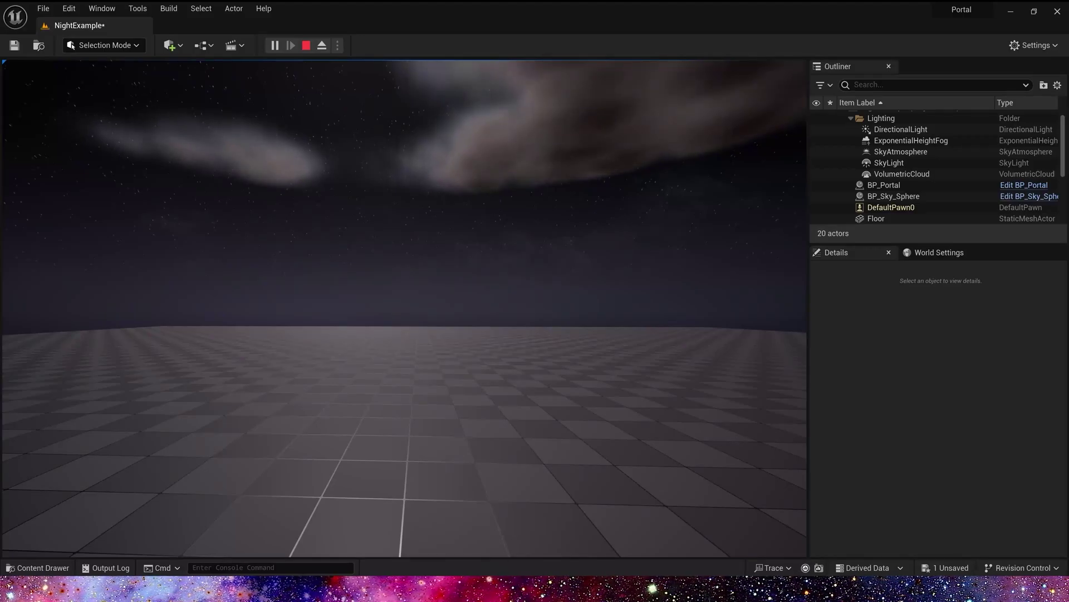
key("Escape")
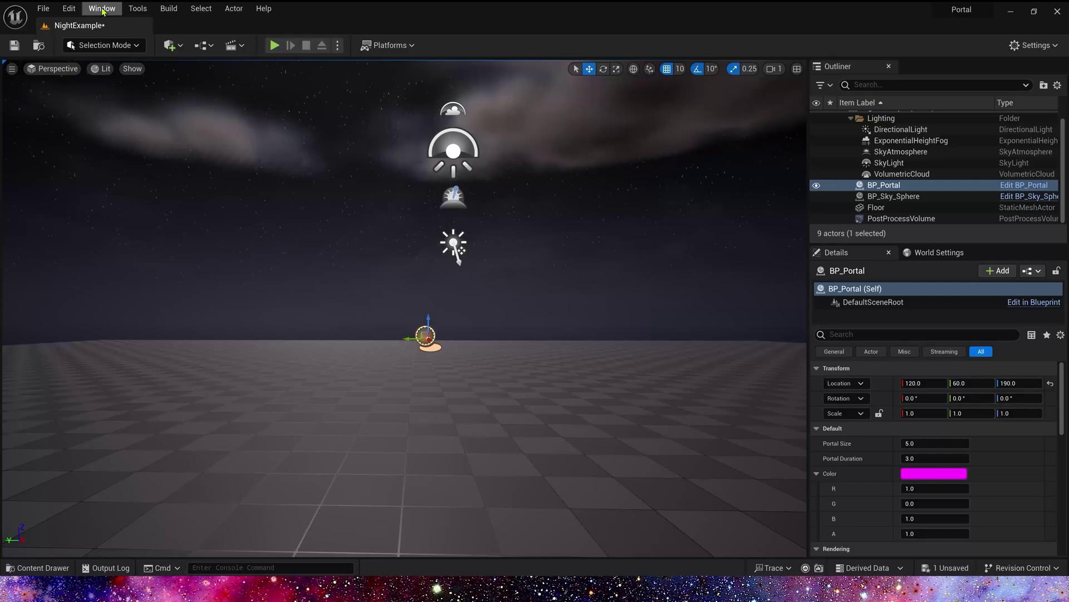
Open Content Browser 1 and Content Browser 2 below the viewport.
left_click(134, 9)
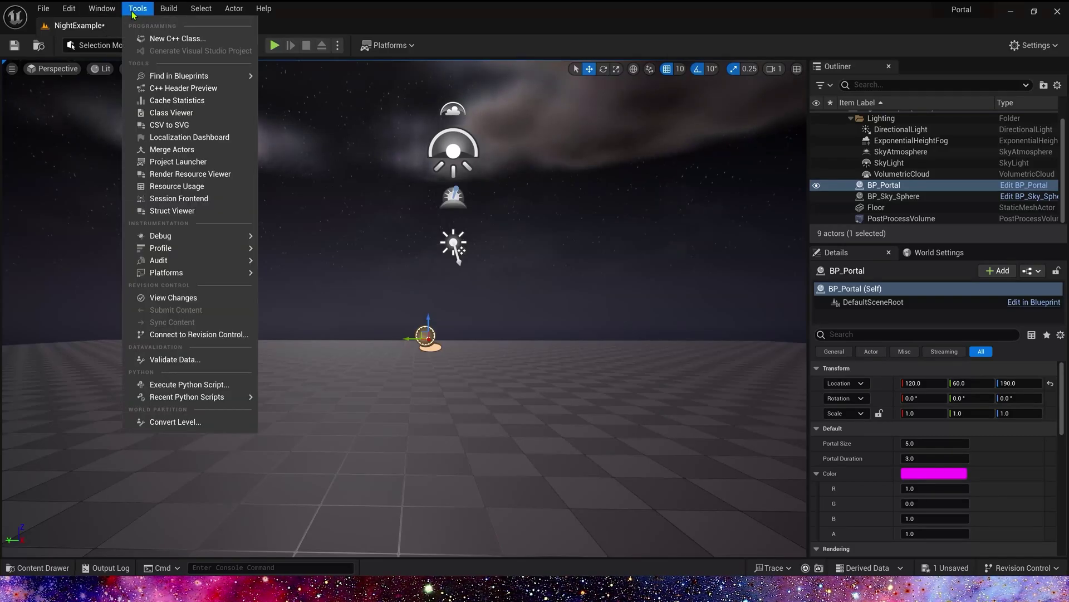
mouse_move(114, 12)
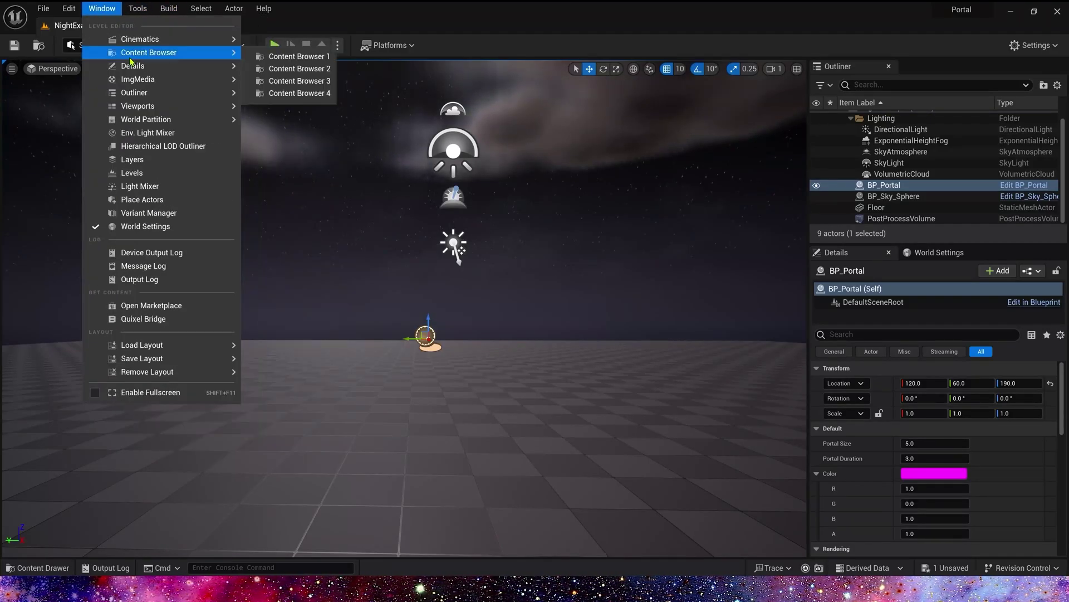
mouse_move(231, 54)
left_click(299, 56)
left_click(138, 9)
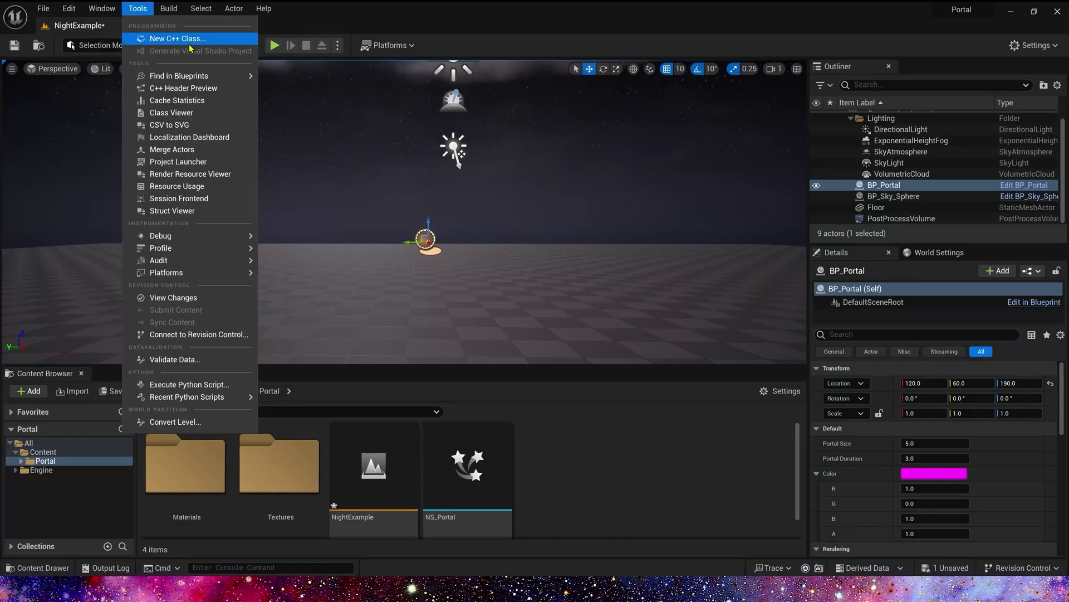
mouse_move(101, 8)
mouse_move(231, 52)
left_click(278, 68)
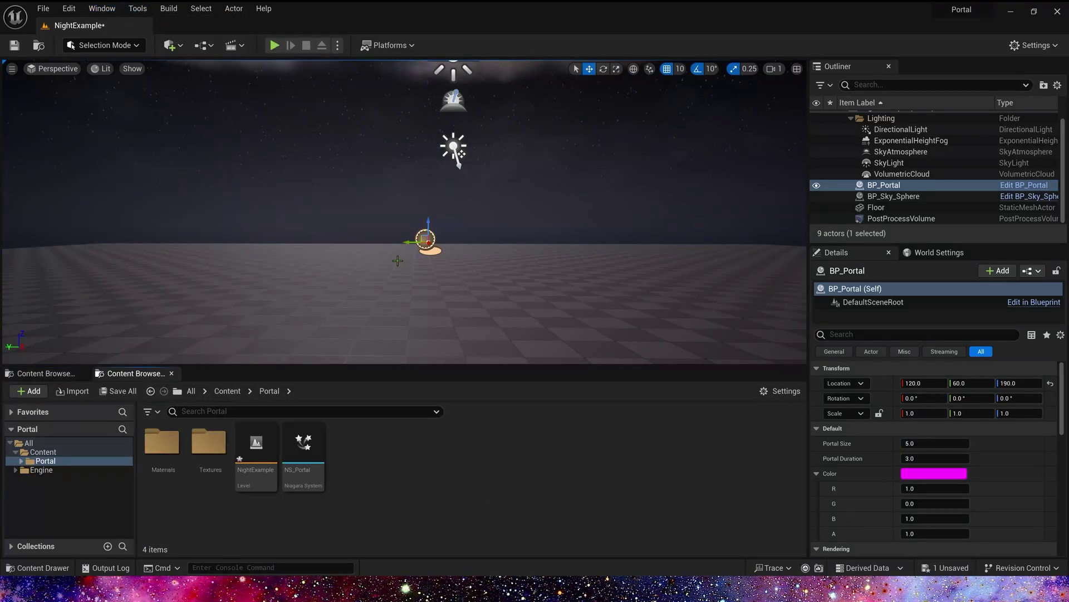
Save the NightExample level and replace the BP_Portal actor with the NS_Portal Niagara system on the floor.
left_click(260, 446)
key("ctrl+s")
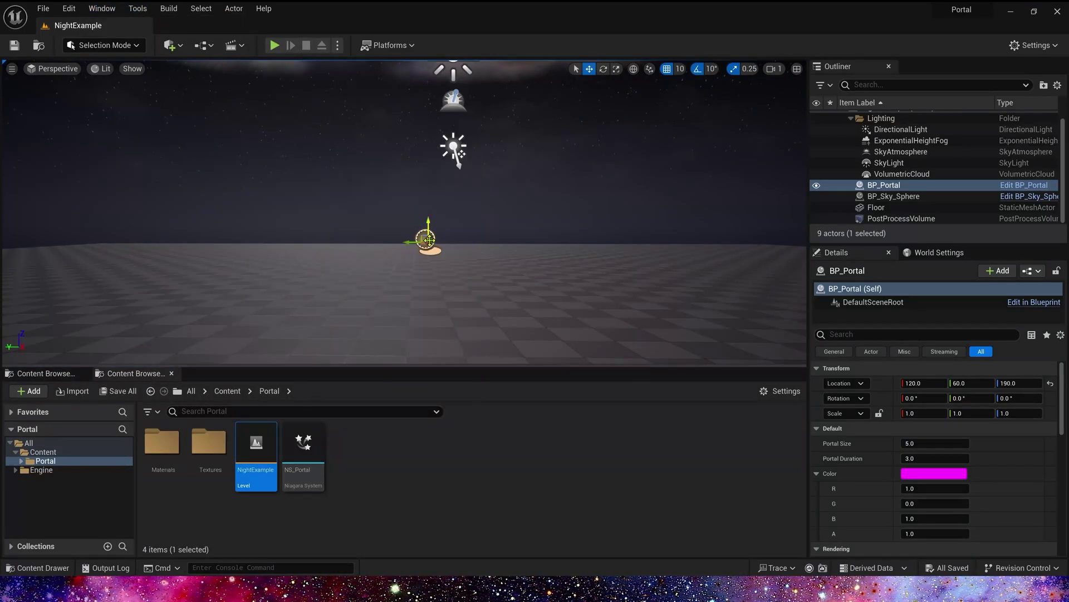
key("Delete")
left_click(304, 443)
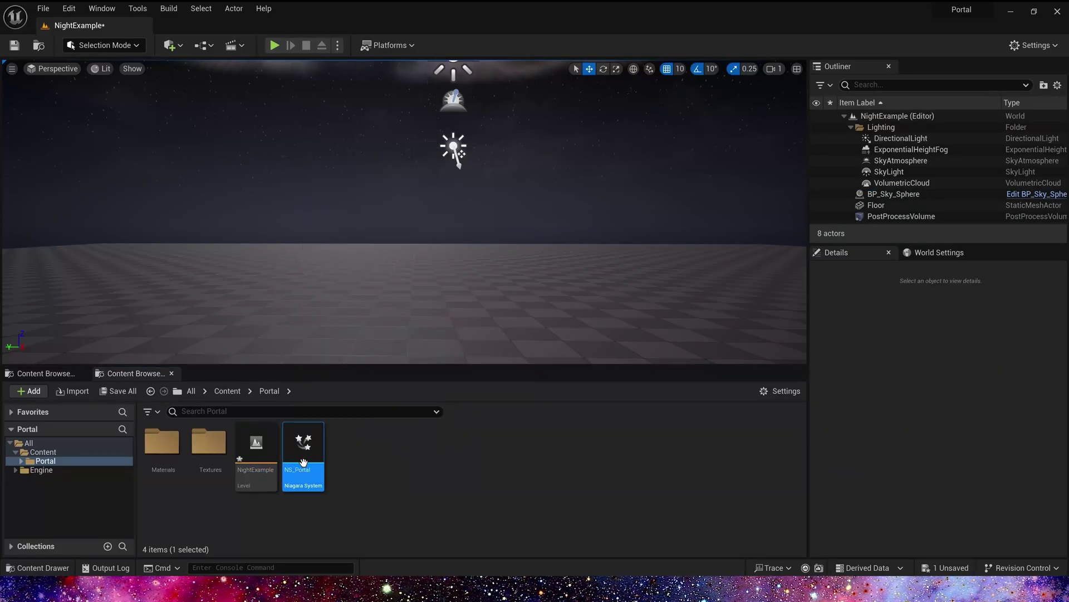
left_click_drag(303, 446, 456, 300)
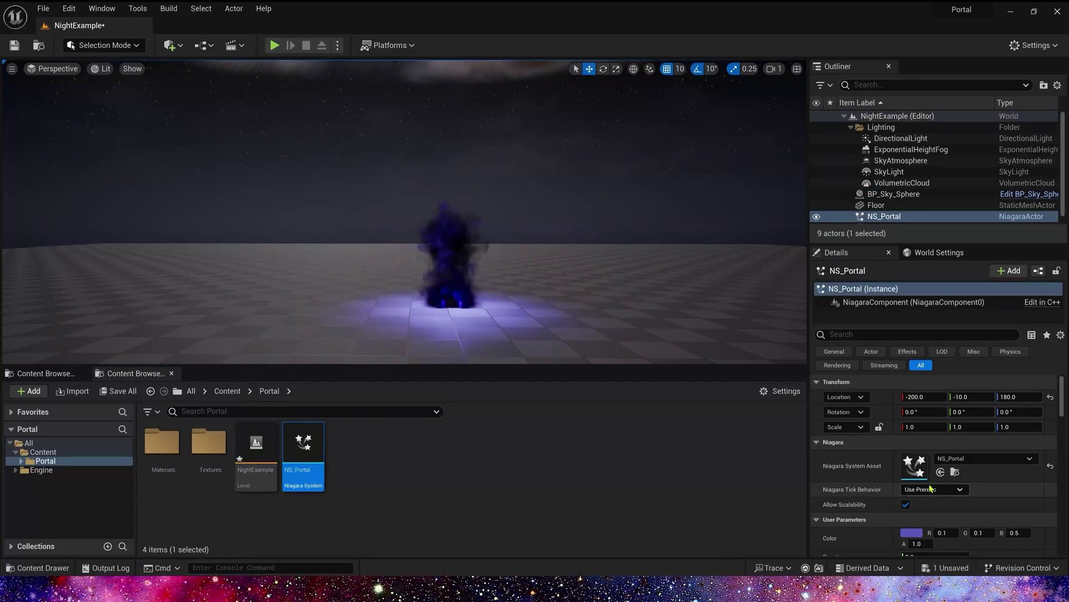
Reset the placed NS_Portal system to replay its effect, and save the level.
left_click(891, 533)
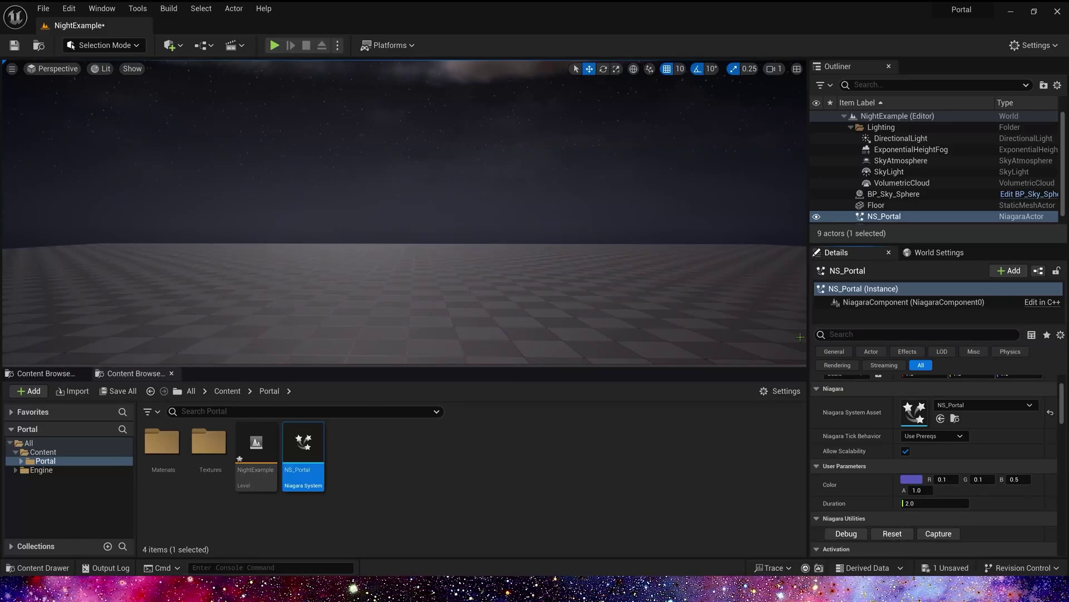
left_click(891, 533)
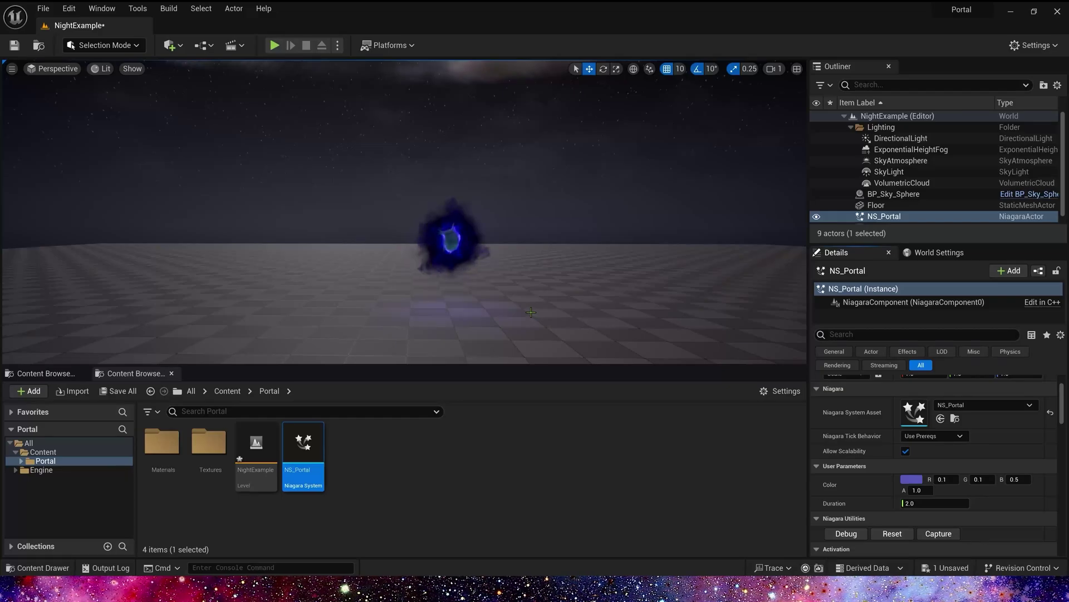
key("ctrl+s")
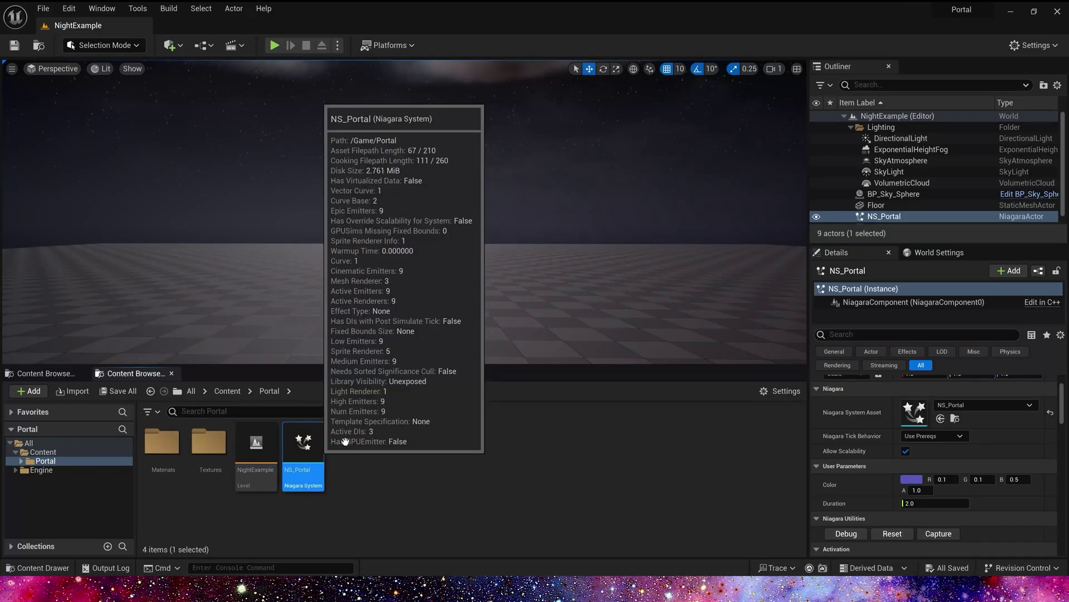
Open the NS_Portal system for editing and move the Flare, Ref and RefBig emitters together, away from Glow.
double_click(304, 443)
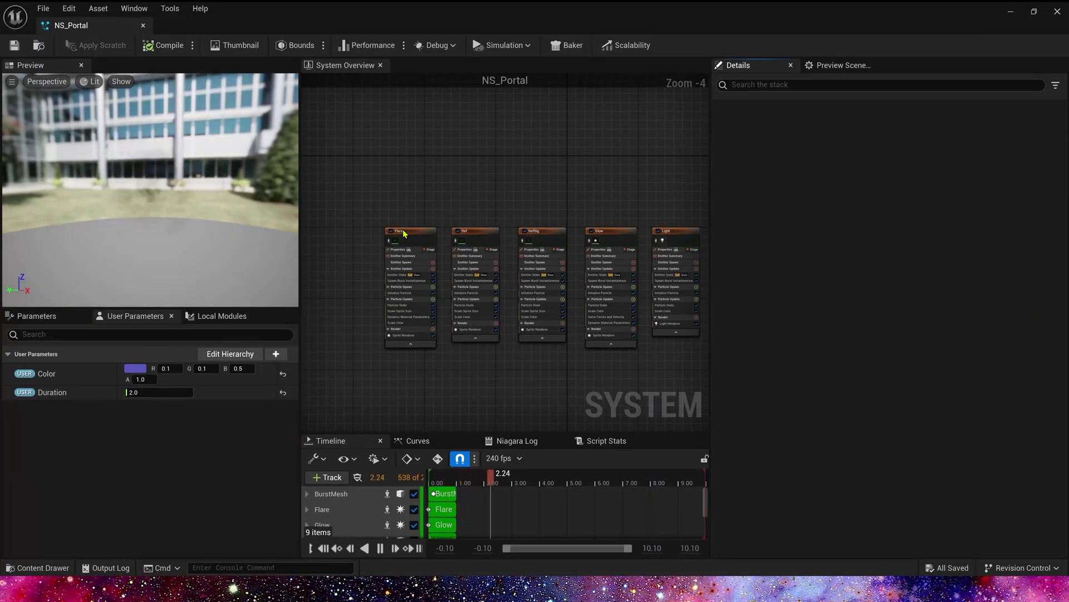
scroll(390, 210, "down", 1)
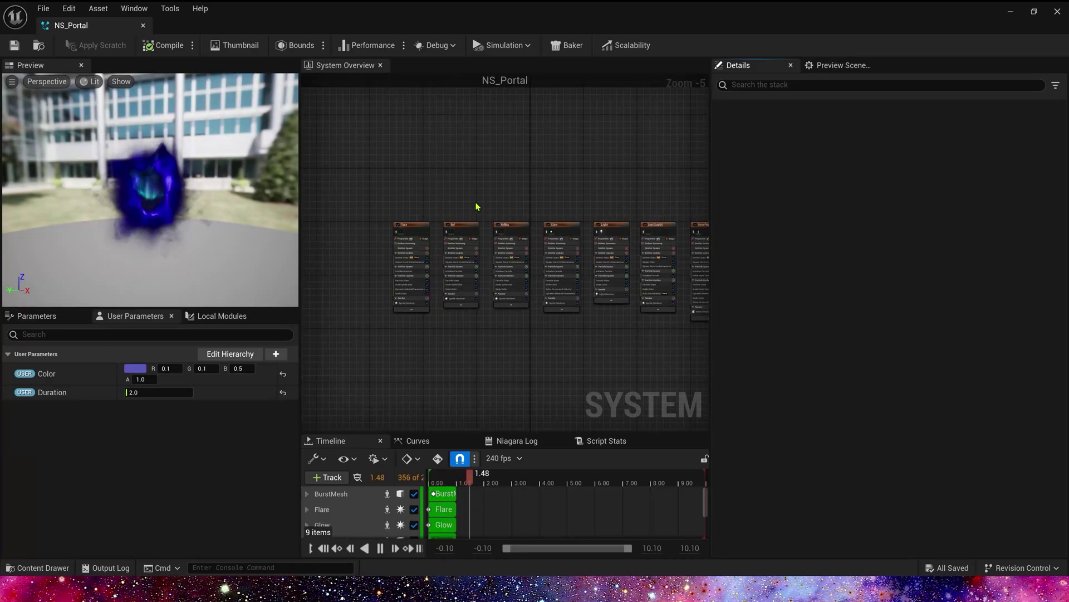
right_click_drag(476, 207, 561, 197)
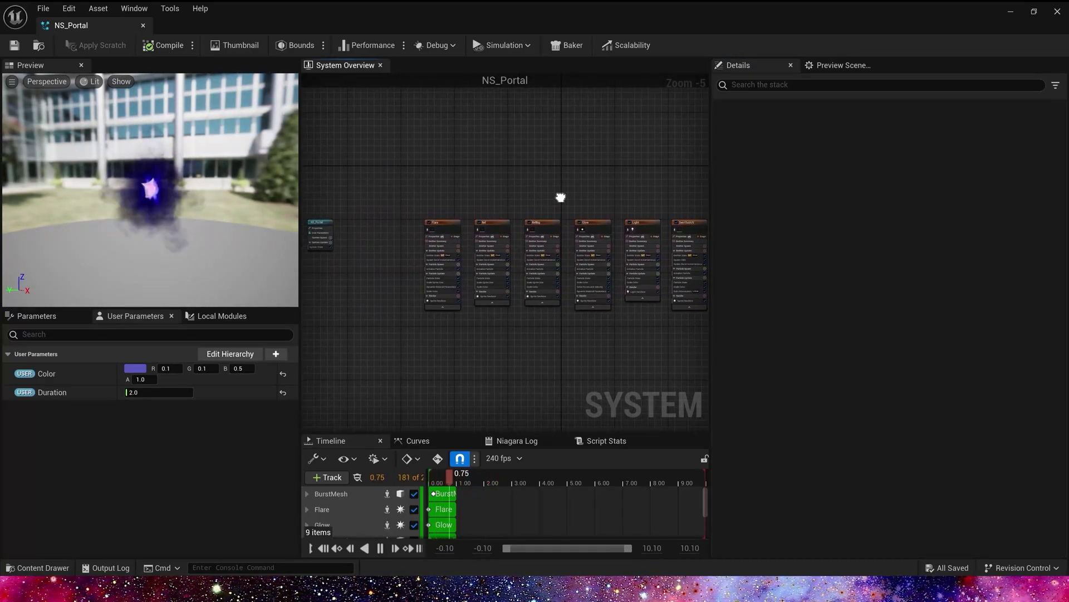
scroll(437, 199, "up", 2)
left_click_drag(398, 186, 693, 251)
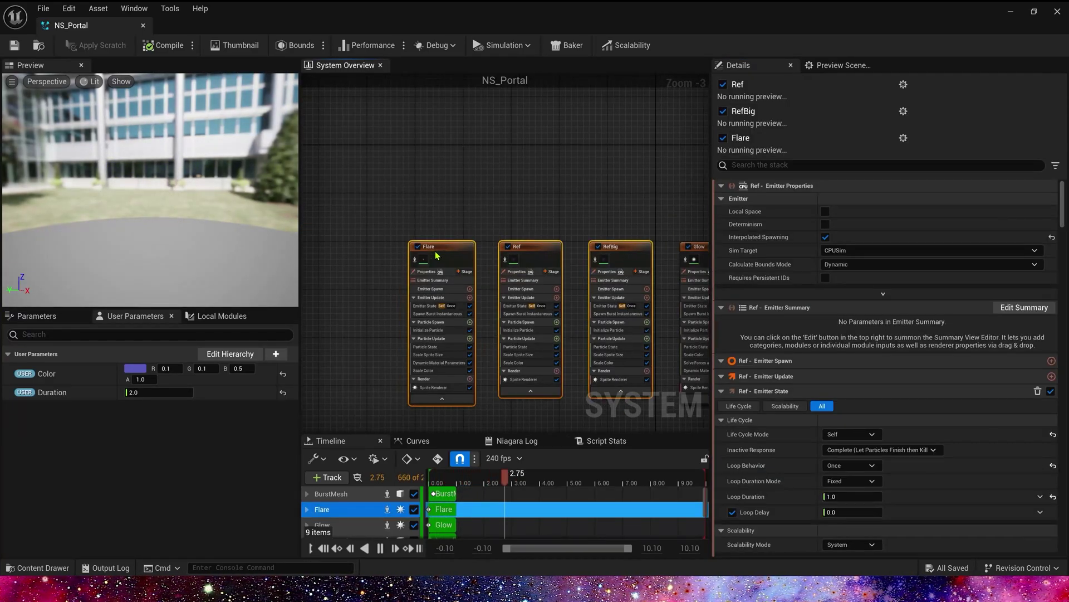
left_click_drag(454, 247, 381, 247)
right_click_drag(373, 199, 457, 164)
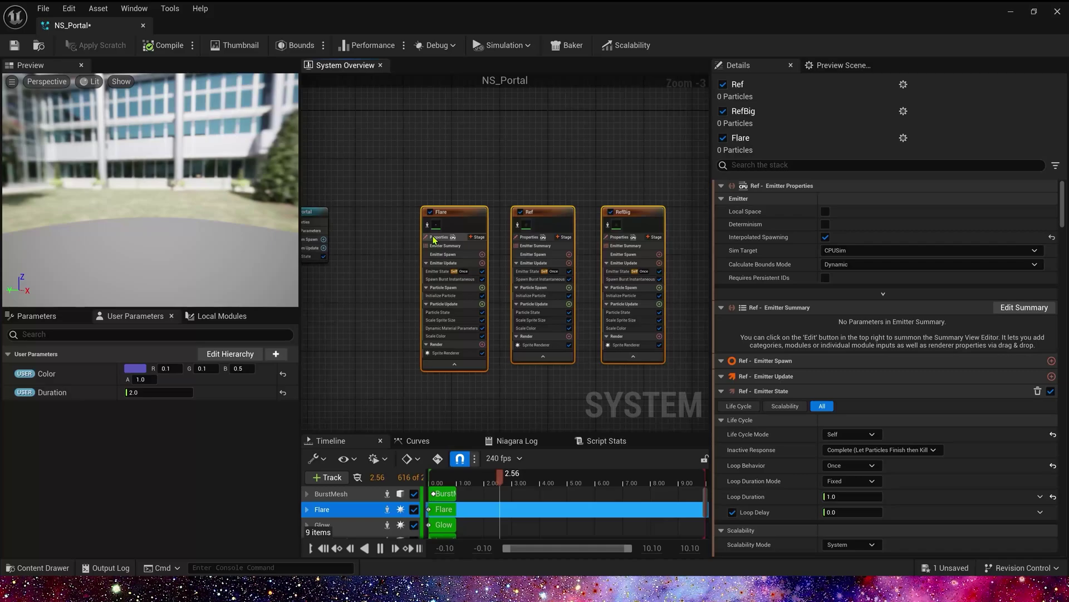
Move the BurstMesh emitter from the end of the row to between RefBig and Glow.
scroll(515, 176, "down", 1)
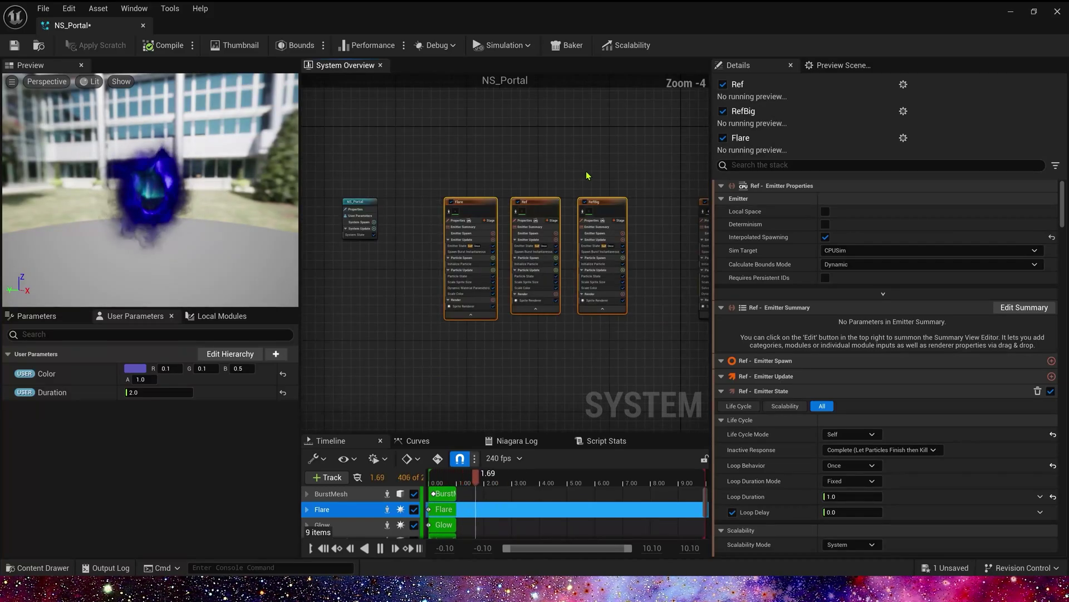
right_click_drag(588, 175, 340, 162)
right_click_drag(468, 157, 327, 167)
right_click_drag(498, 169, 440, 175)
scroll(604, 212, "up", 1)
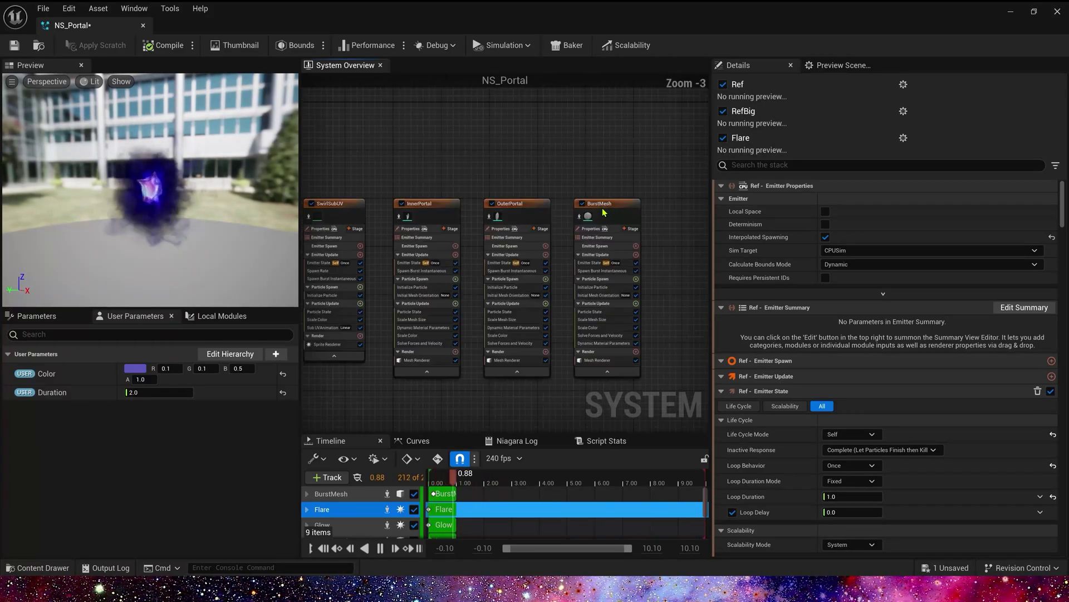
scroll(603, 209, "up", 1)
left_click_drag(598, 204, 353, 86)
right_click_drag(444, 138, 620, 198)
scroll(613, 195, "down", 2)
left_click_drag(558, 168, 315, 229)
right_click_drag(341, 200, 499, 165)
scroll(498, 167, "up", 1)
left_click_drag(479, 194, 496, 238)
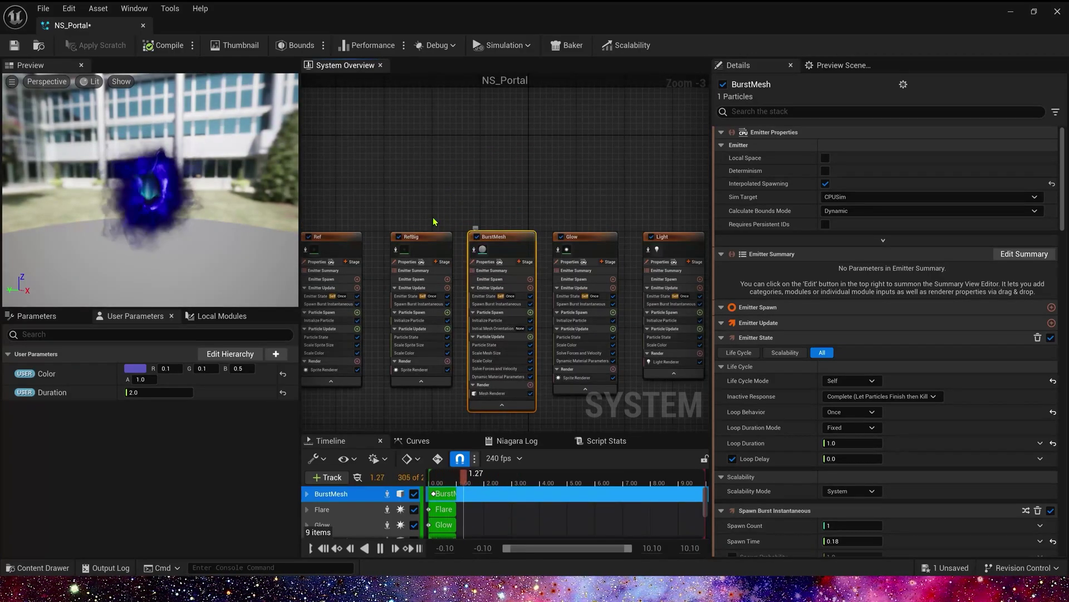
Review the first four emitters and examine the Initialize Particle settings of Flare, Ref and RefBig.
scroll(434, 222, "down", 2)
left_click_drag(415, 199, 575, 318)
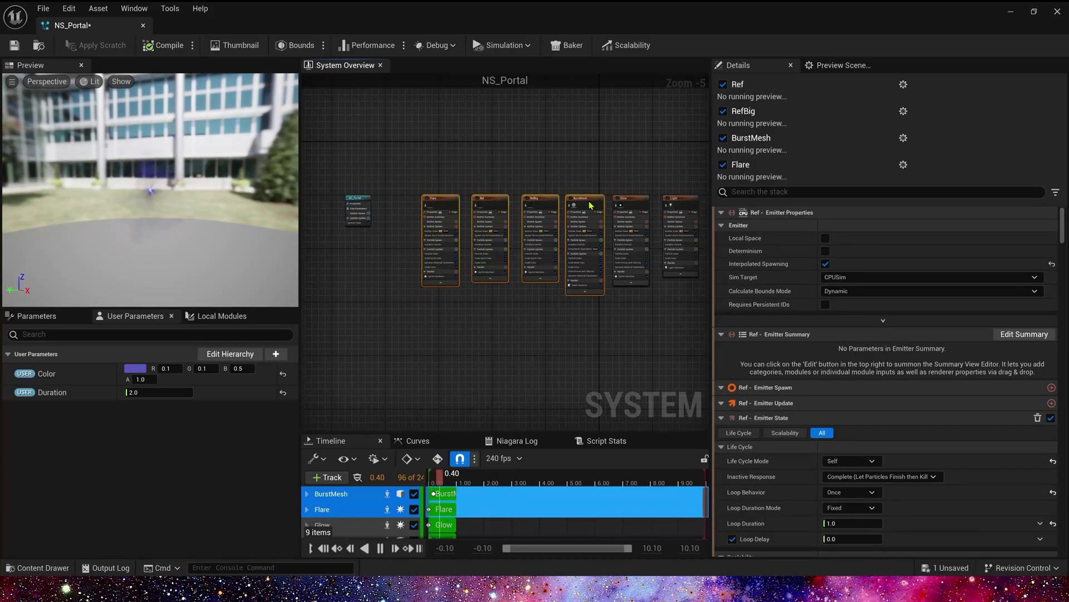
scroll(502, 187, "up", 1)
left_click(502, 189)
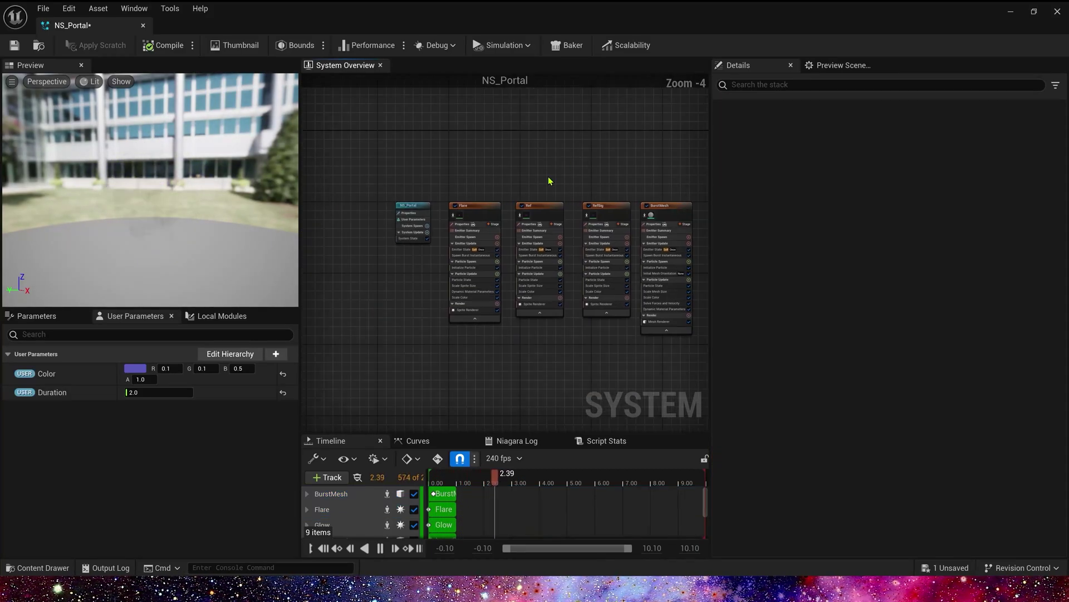
right_click_drag(548, 181, 418, 160)
mouse_move(605, 172)
right_mouse_down()
mouse_move(439, 184)
mouse_move(611, 157)
right_mouse_up()
scroll(343, 187, "up", 2)
left_click(338, 270)
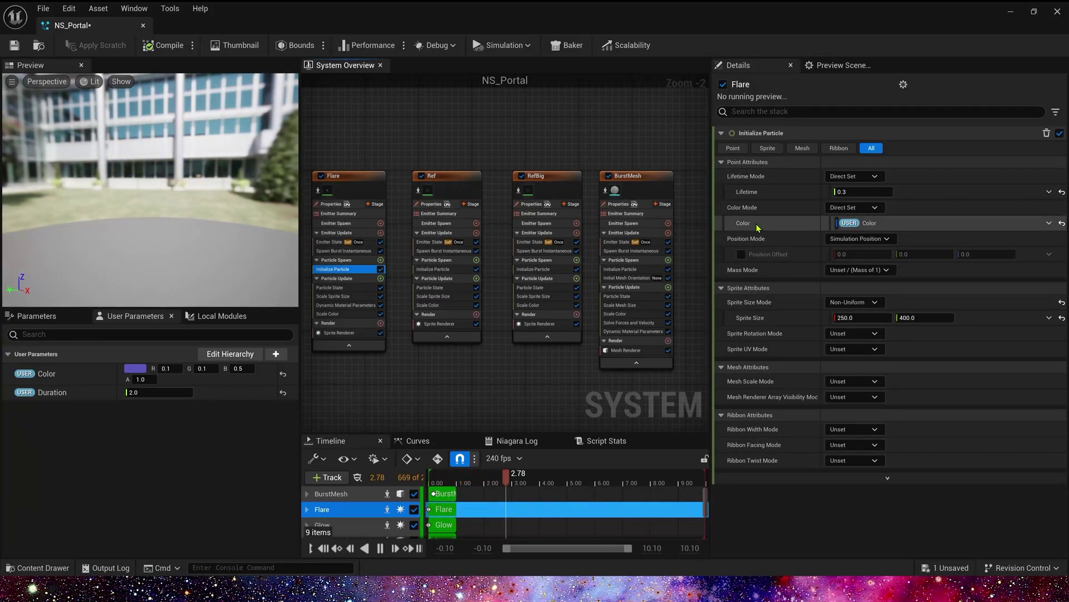
scroll(577, 242, "down", 1)
left_click(449, 267)
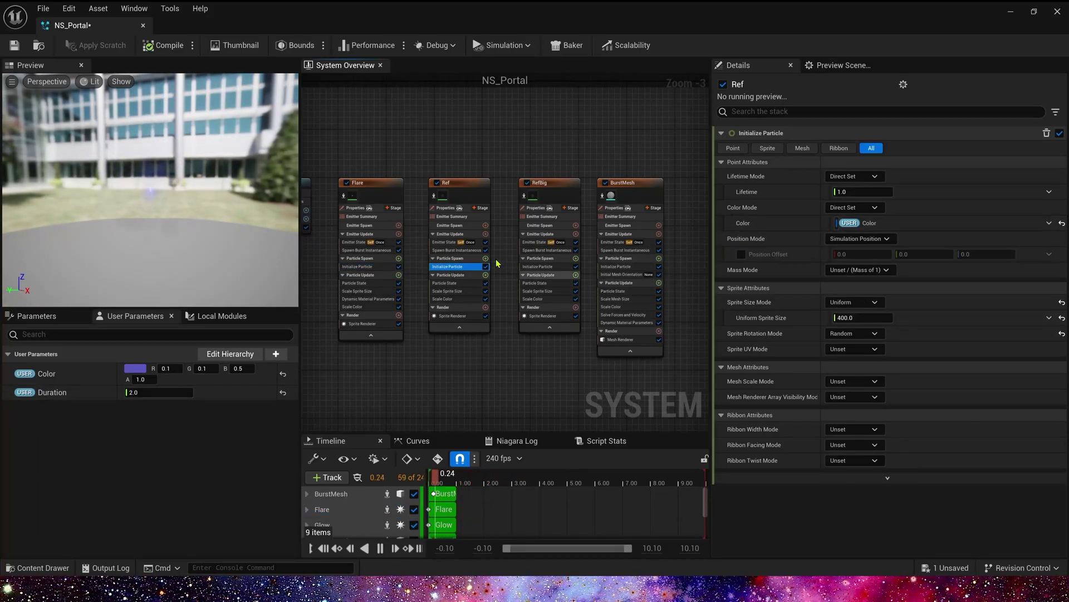
left_click(538, 267)
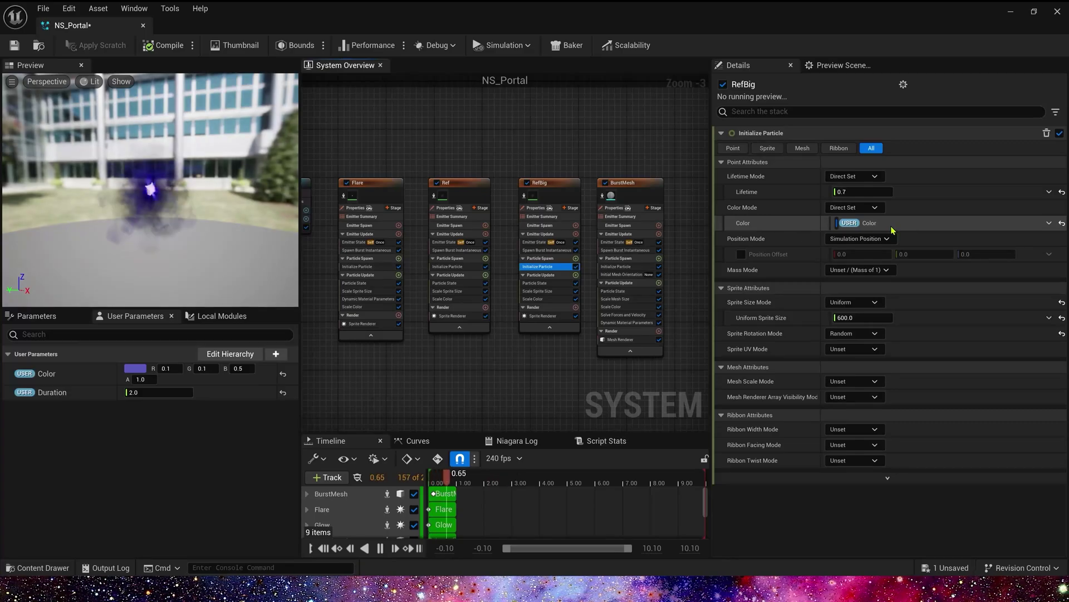
Review the Glow and Light emitters and examine the lifetime and color inputs in Glow's Initialize Particle module.
right_click_drag(646, 141, 428, 156)
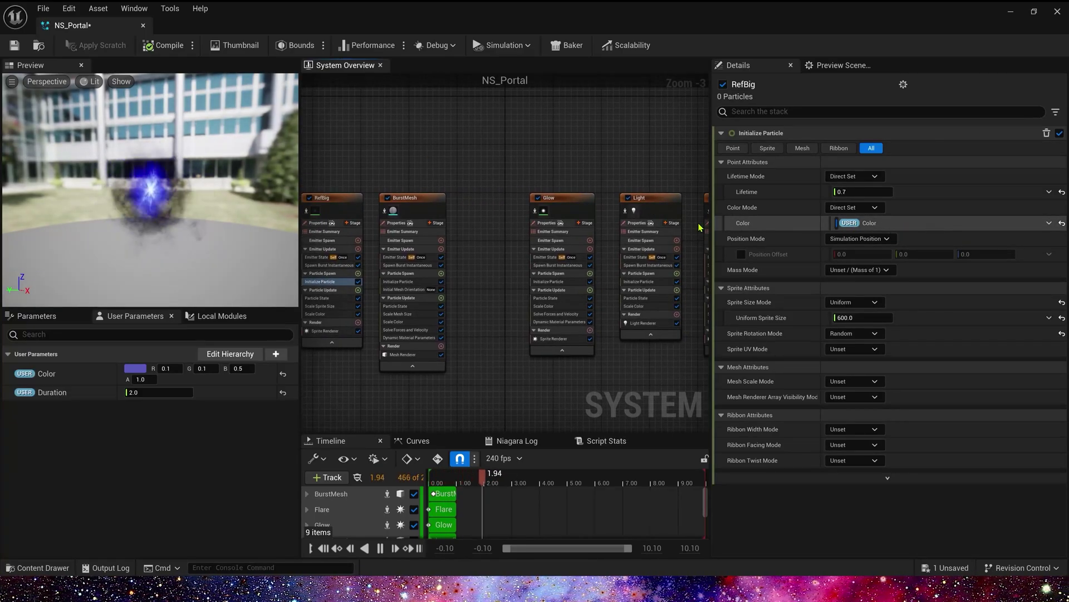
right_click_drag(549, 172, 396, 165)
scroll(398, 165, "down", 1)
right_click_drag(467, 163, 418, 166)
scroll(413, 167, "up", 2)
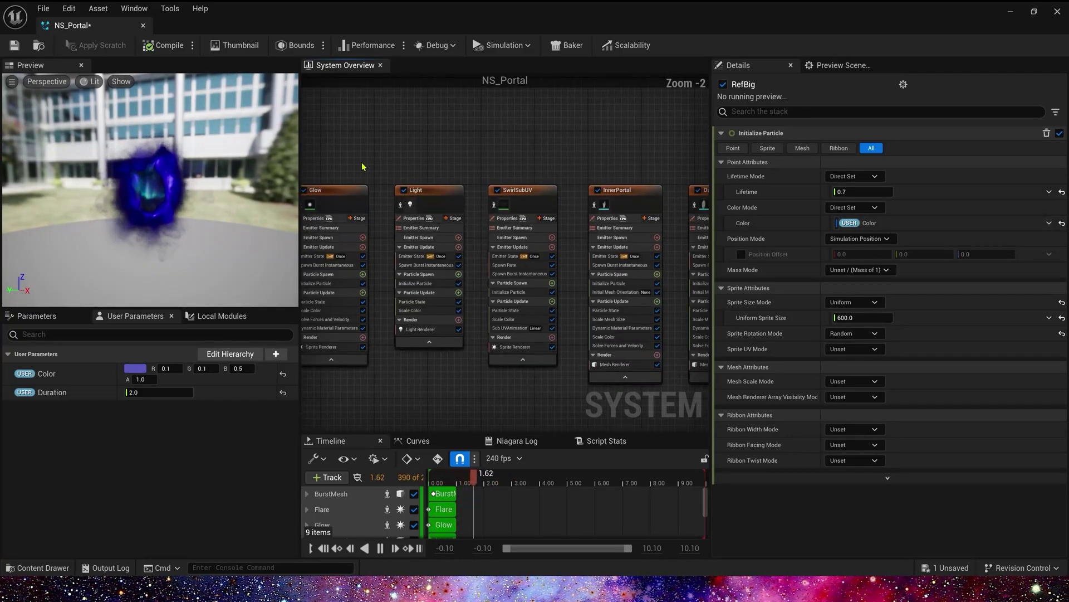
scroll(365, 167, "down", 1)
left_click_drag(363, 166, 449, 262)
right_click_drag(358, 160, 460, 162)
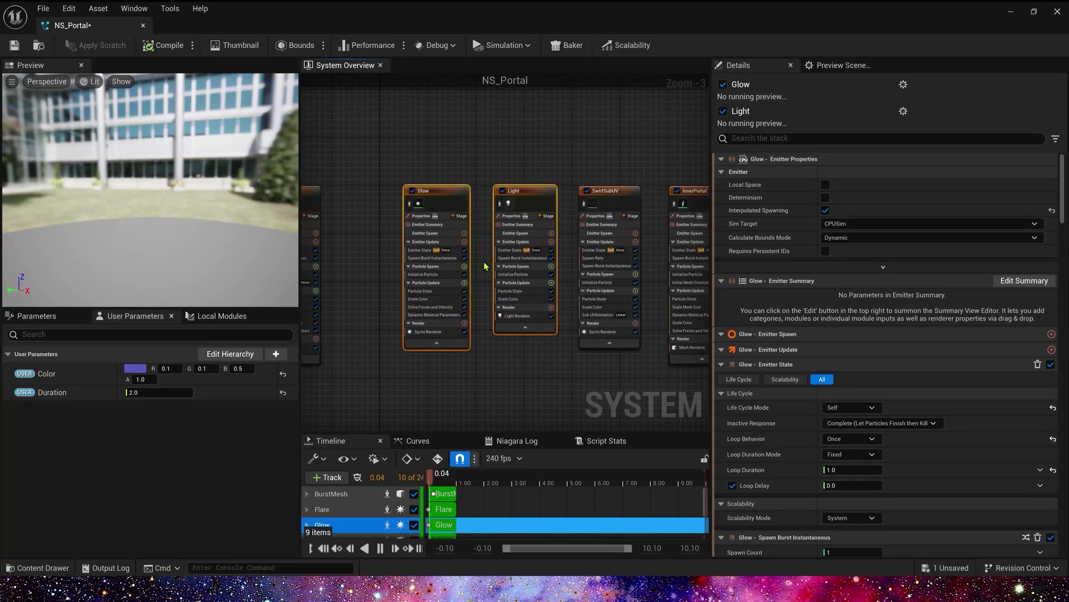
left_click(423, 274)
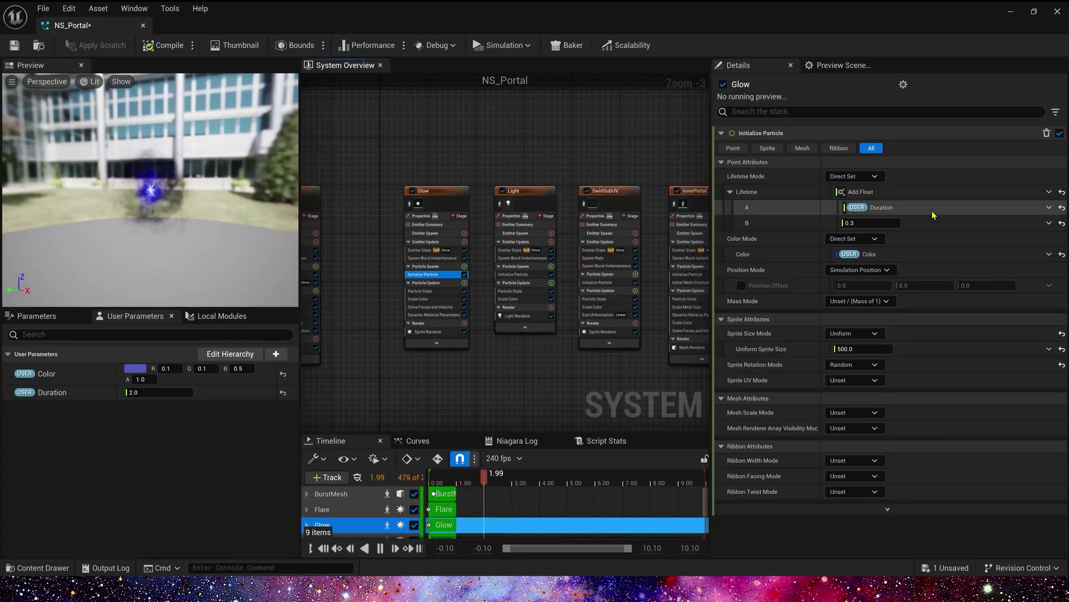
Move the Glow, Light and SwirlSubUV emitters together as a group, away from InnerPortal.
left_click_drag(385, 168, 632, 377)
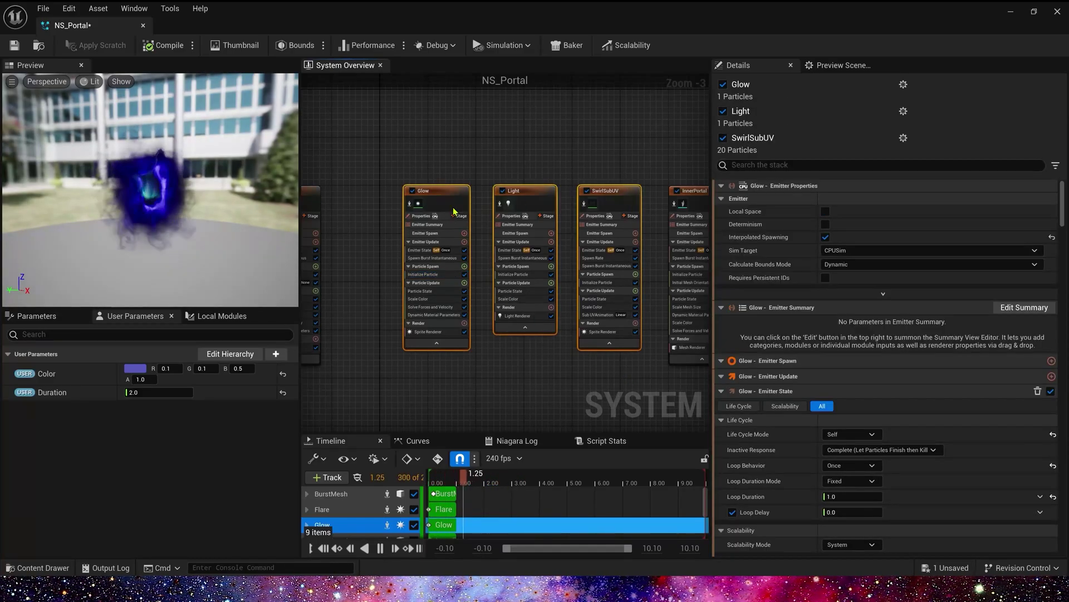
left_click_drag(455, 209, 390, 203)
Isolate the Glow emitter in the preview and show its Initialize Particle settings.
left_click(370, 274)
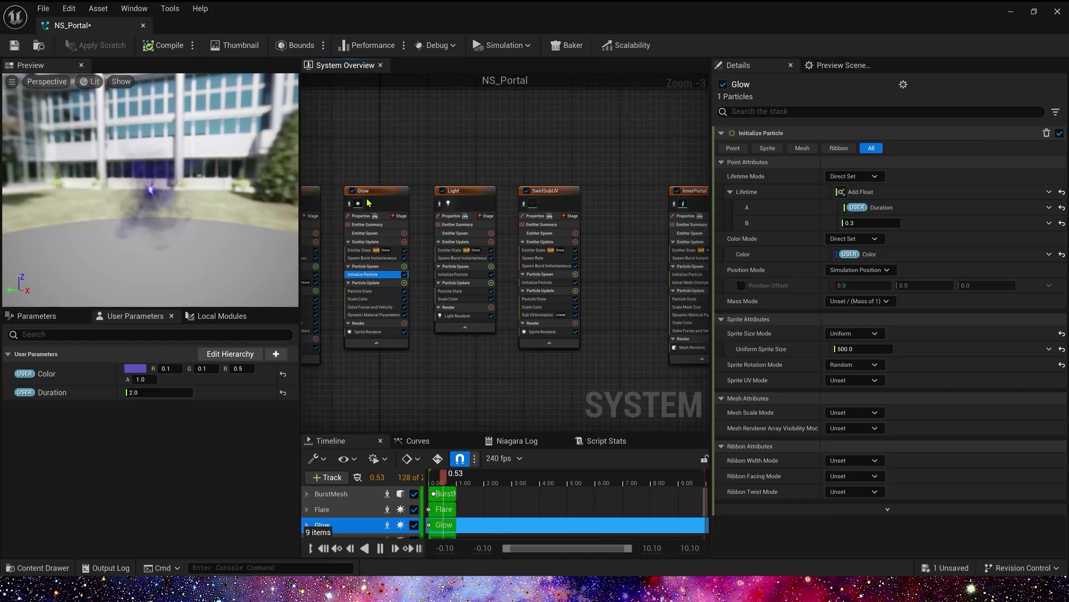
left_click(346, 207)
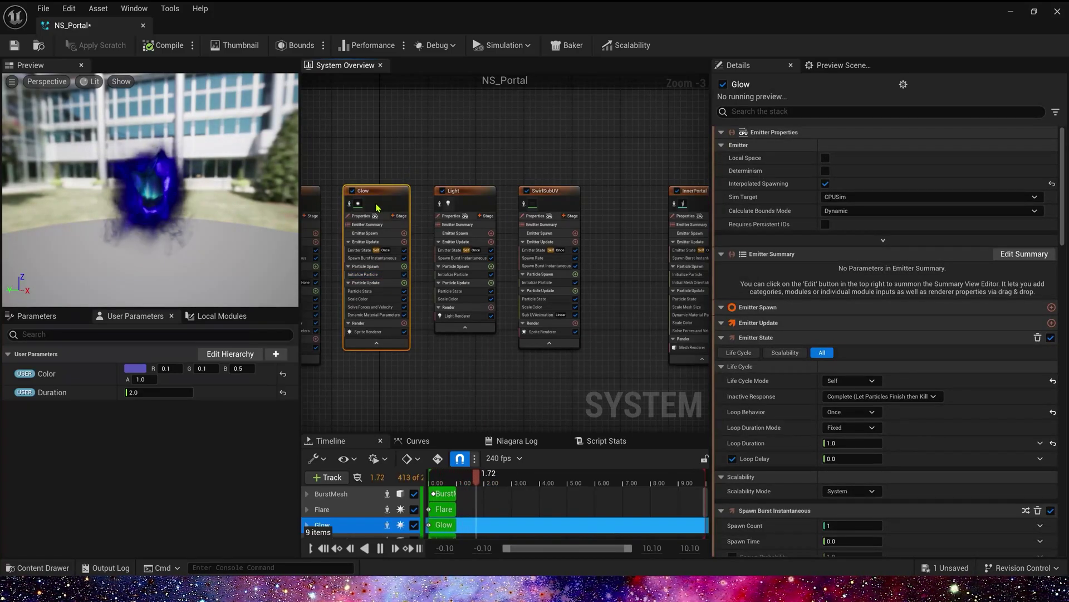
left_click(349, 203)
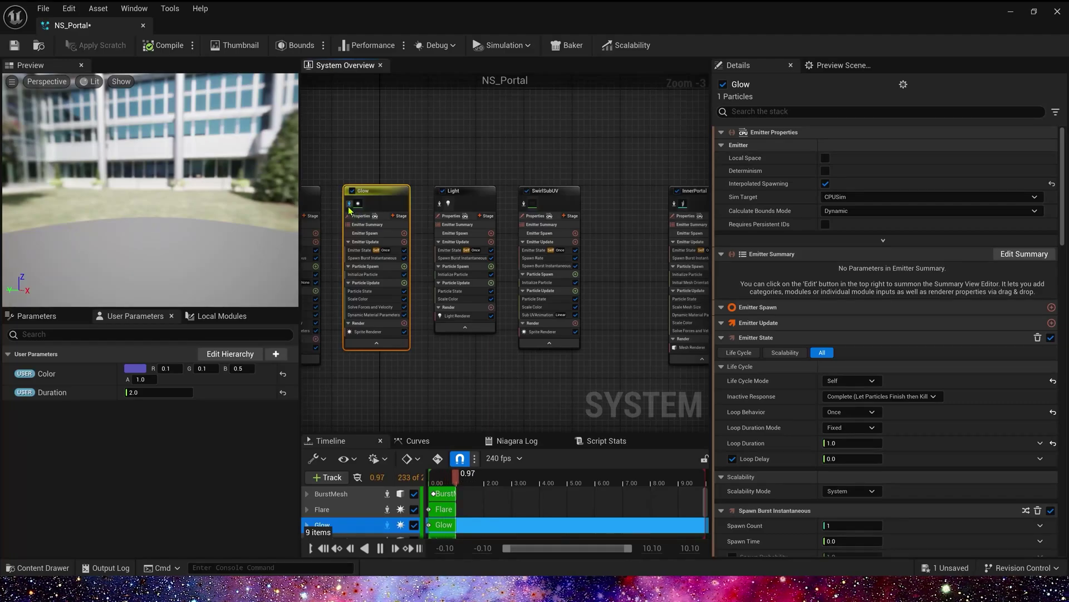
left_click(368, 274)
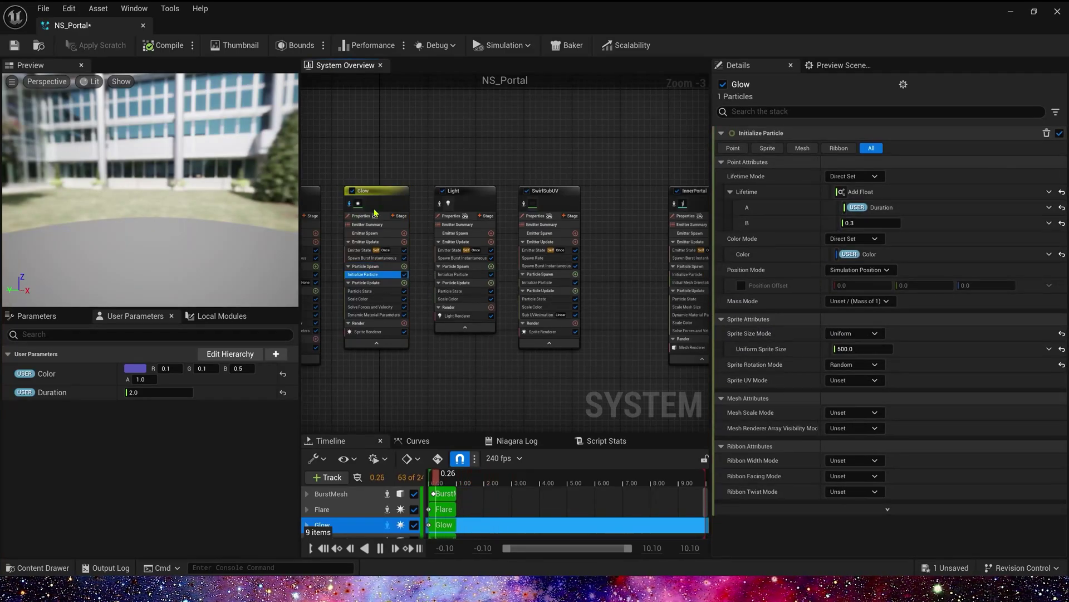
Isolate the Light emitter and the SwirlSubUV emitter in turn in the preview and examine the Initialize Particle settings of each.
left_click(442, 204)
left_click(453, 274)
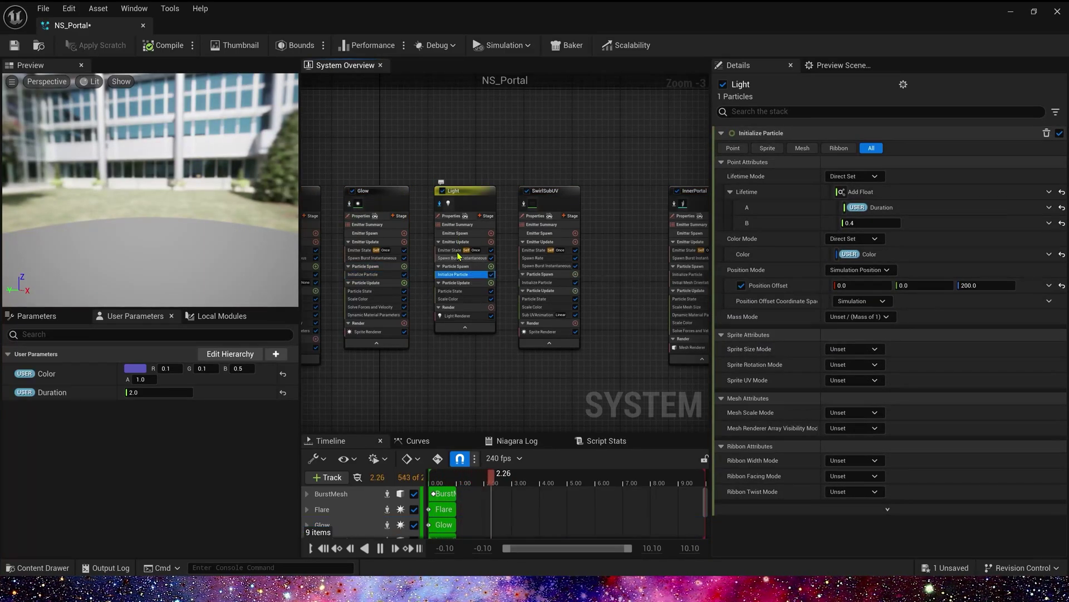
right_click_drag(579, 164, 509, 172)
left_click(454, 211)
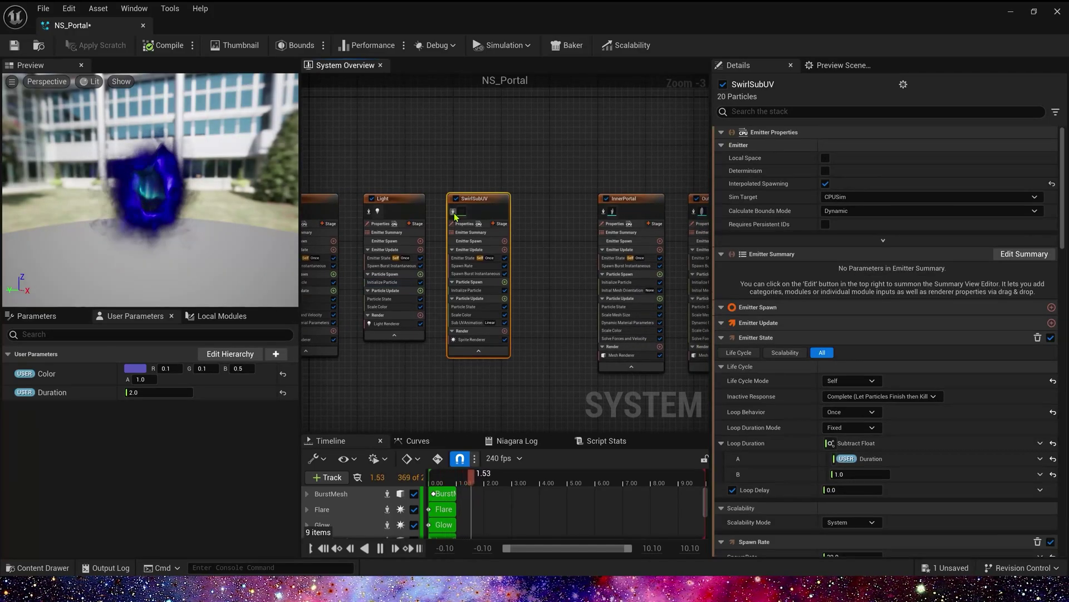
left_click(473, 291)
right_click_drag(546, 301, 642, 259)
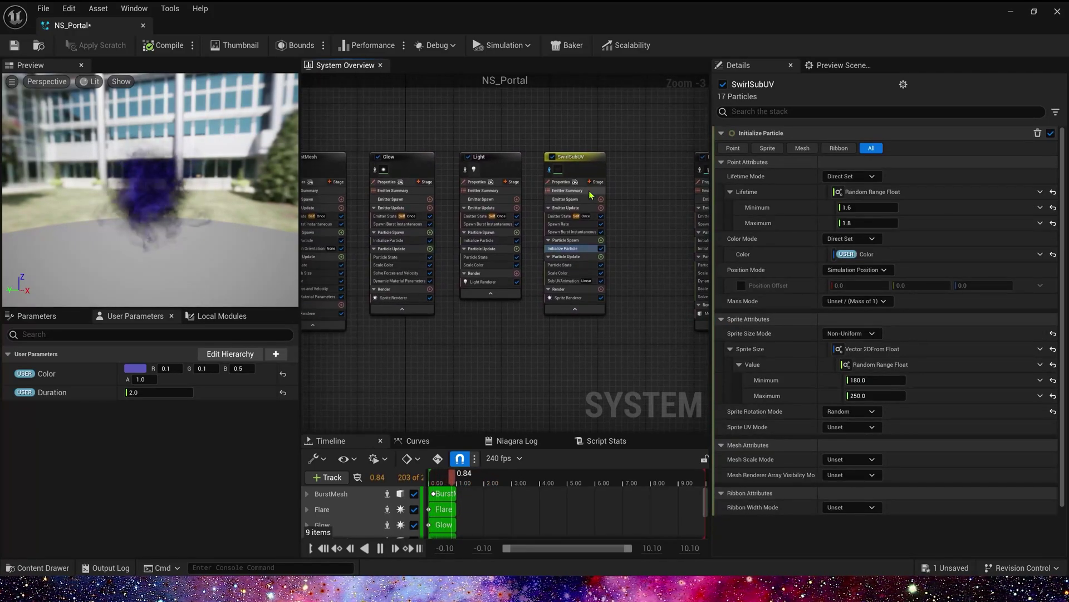
left_click(549, 170)
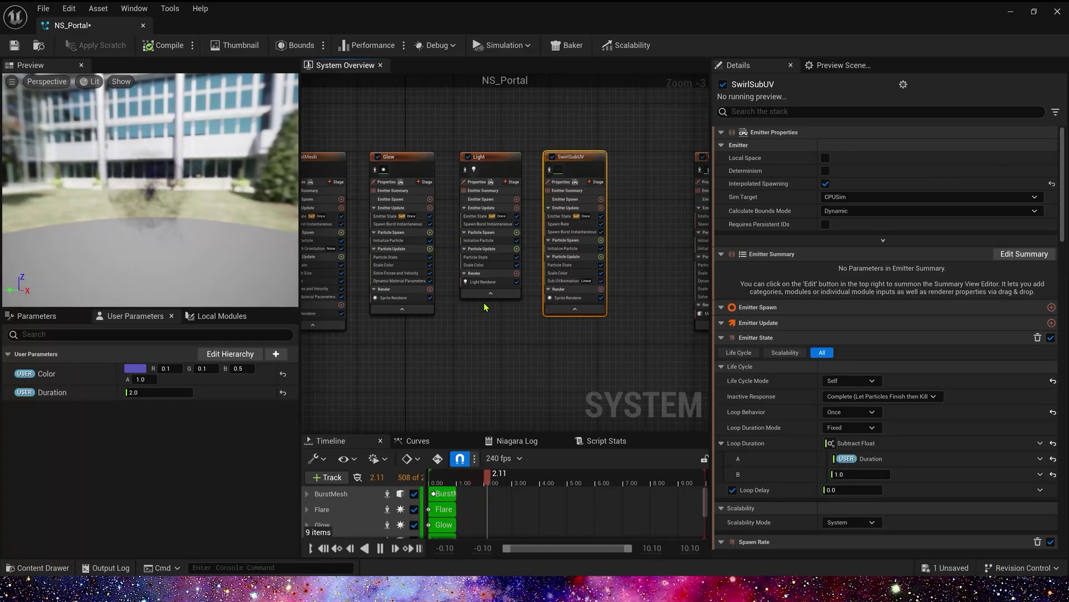
Select the InnerPortal and OuterPortal emitters and move them together as a group, away from SwirlSubUV.
scroll(485, 306, "up", 3)
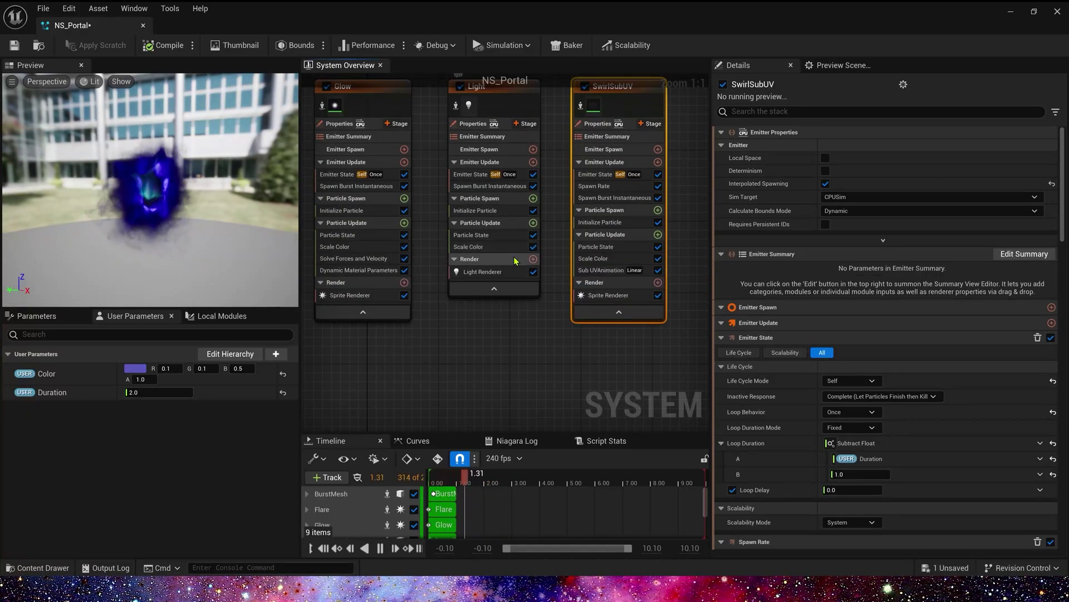
scroll(444, 329, "down", 2)
mouse_move(384, 352)
right_mouse_down()
mouse_move(557, 355)
mouse_move(383, 354)
right_mouse_up()
right_click_drag(583, 360, 432, 361)
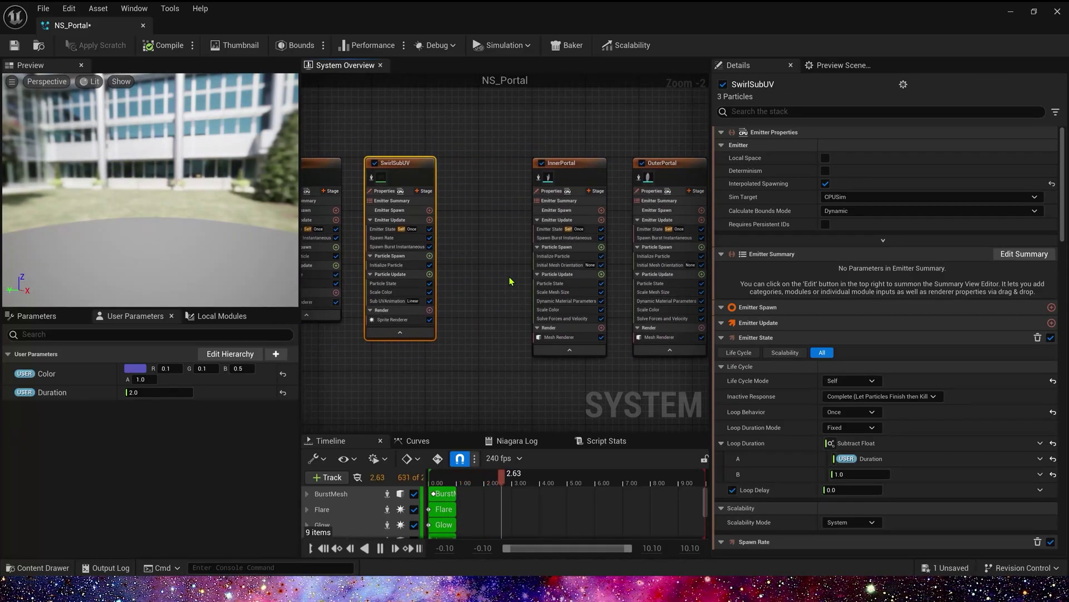
right_click_drag(486, 256, 534, 256)
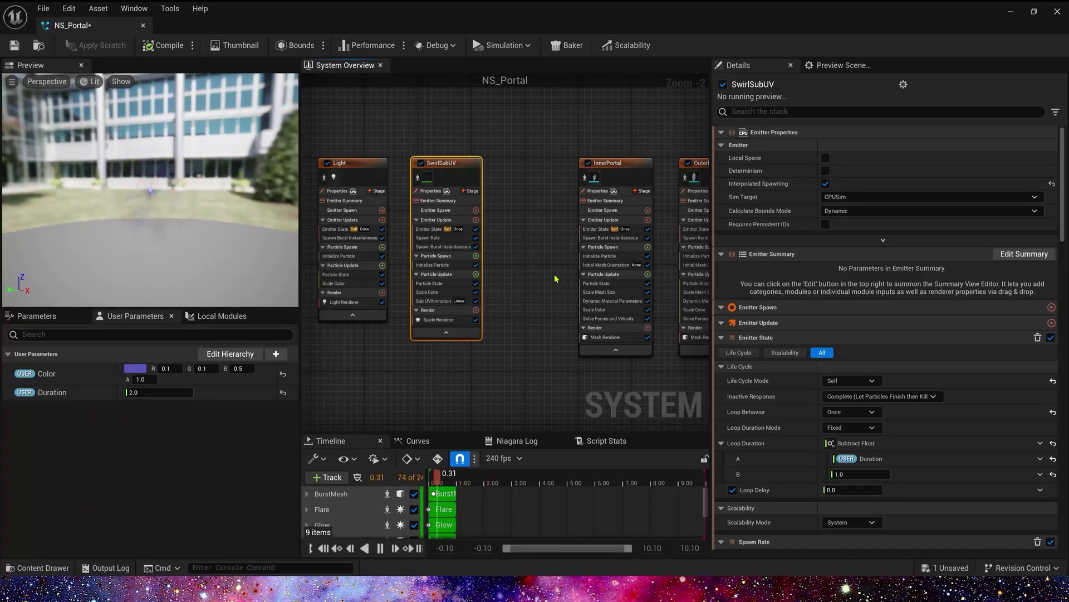
right_click_drag(555, 278, 409, 250)
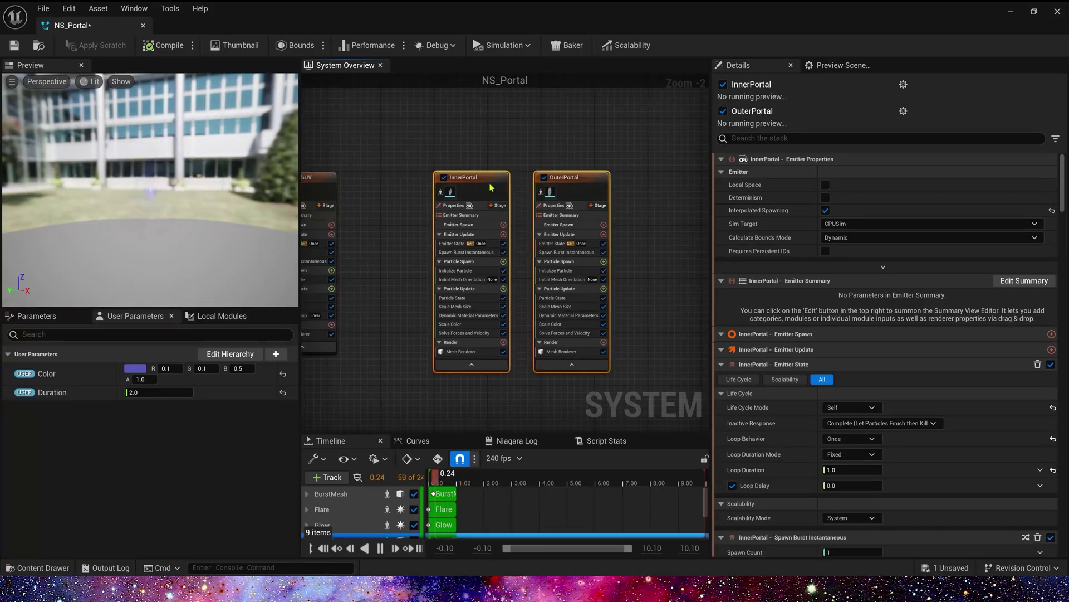
left_click_drag(489, 184, 489, 172)
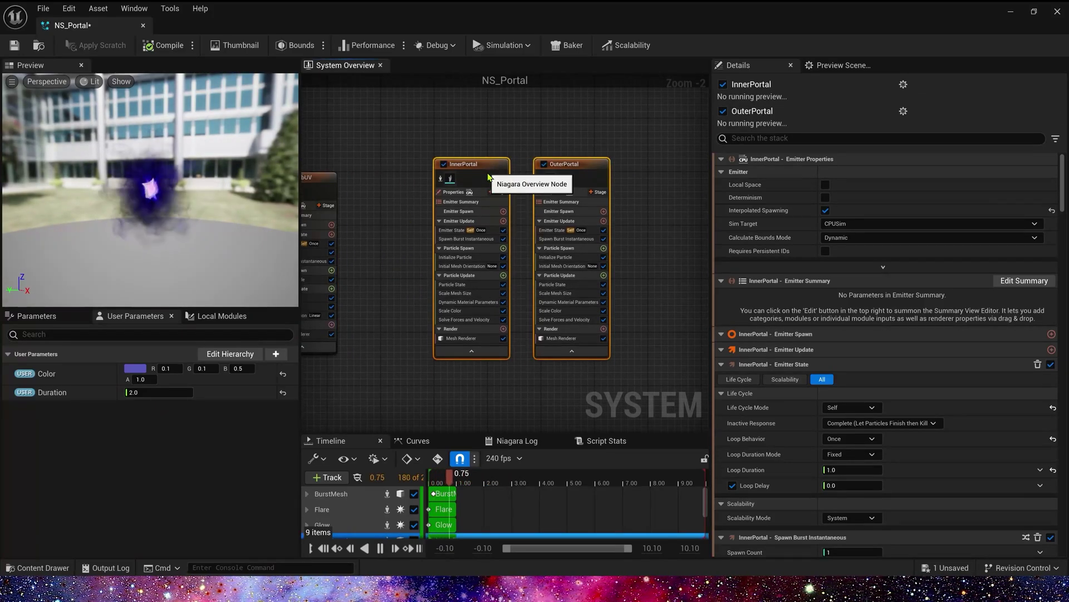
right_click_drag(500, 133, 424, 134)
left_click_drag(347, 112, 549, 329)
left_click_drag(400, 171, 433, 198)
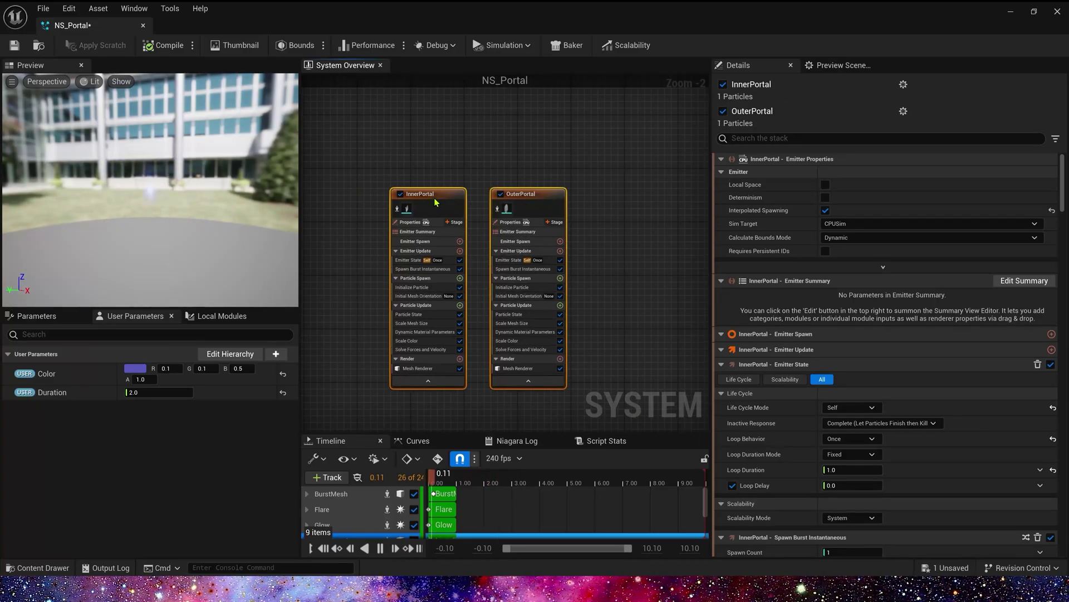
Examine InnerPortal's Mesh Renderer settings, including its meshes and override material, and scrub the preview timeline.
right_click_drag(393, 153, 407, 124)
left_click(440, 338)
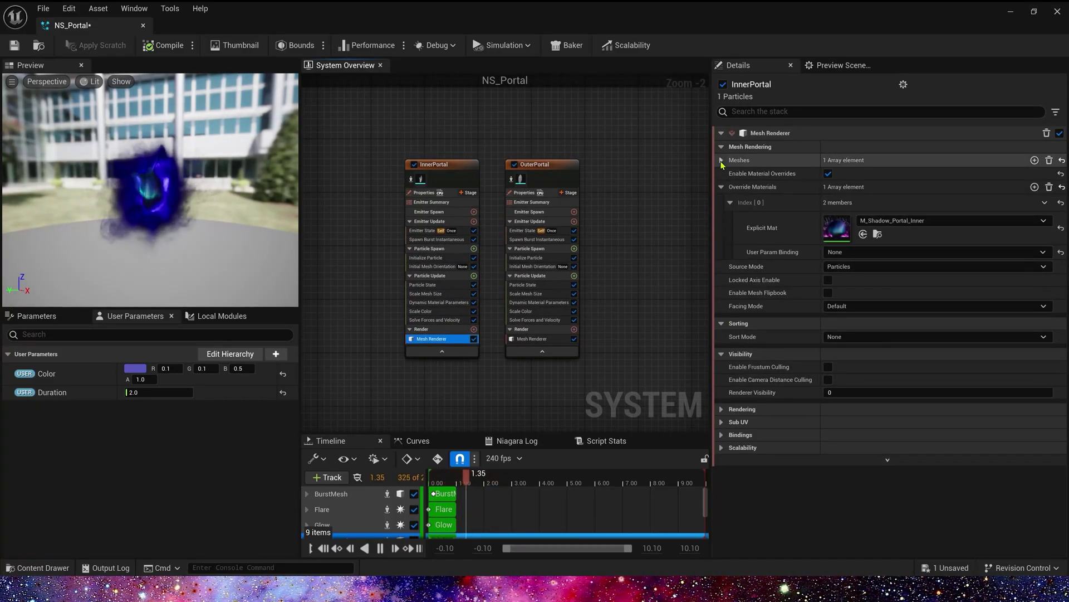
left_click_drag(524, 482, 463, 488)
Review the Scale Mesh Size and Dynamic Material Parameters curves of the isolated InnerPortal emitter while scrubbing the timeline.
scroll(423, 279, "up", 1)
left_click(426, 295)
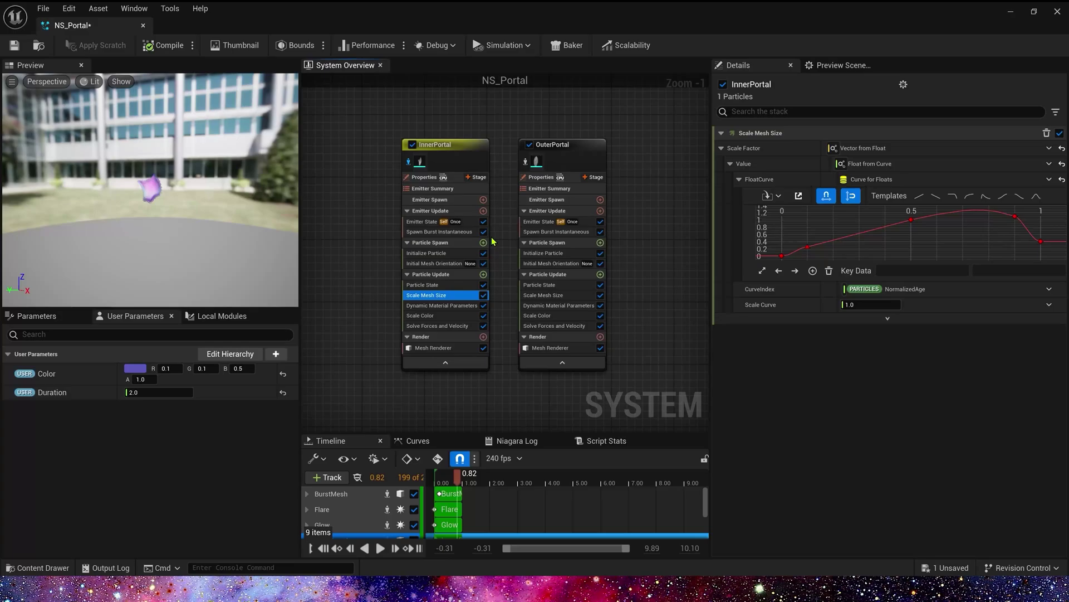
left_click_drag(473, 480, 434, 480)
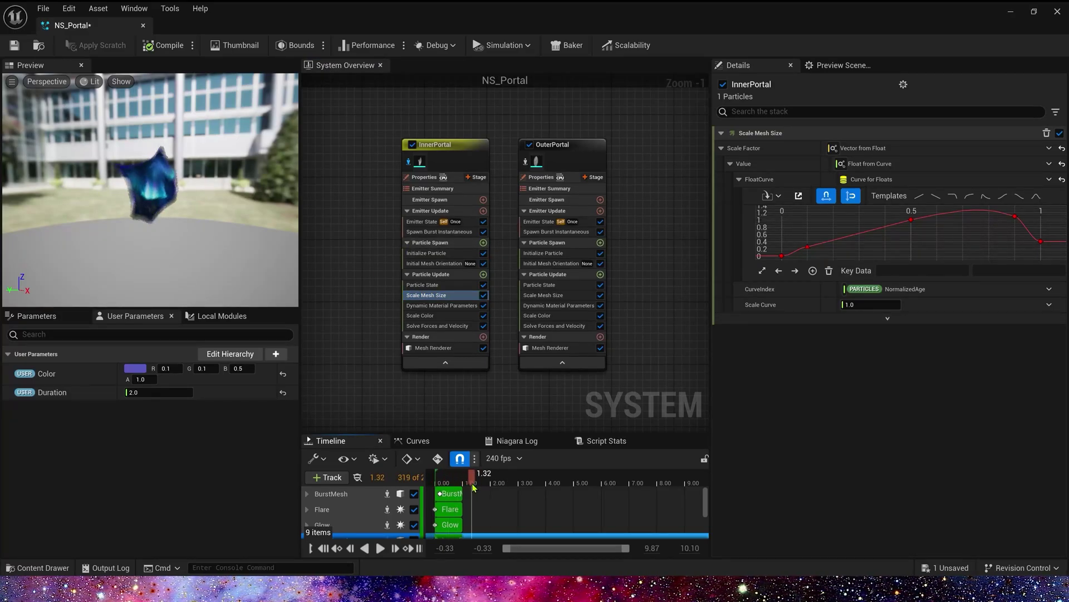
left_click(440, 305)
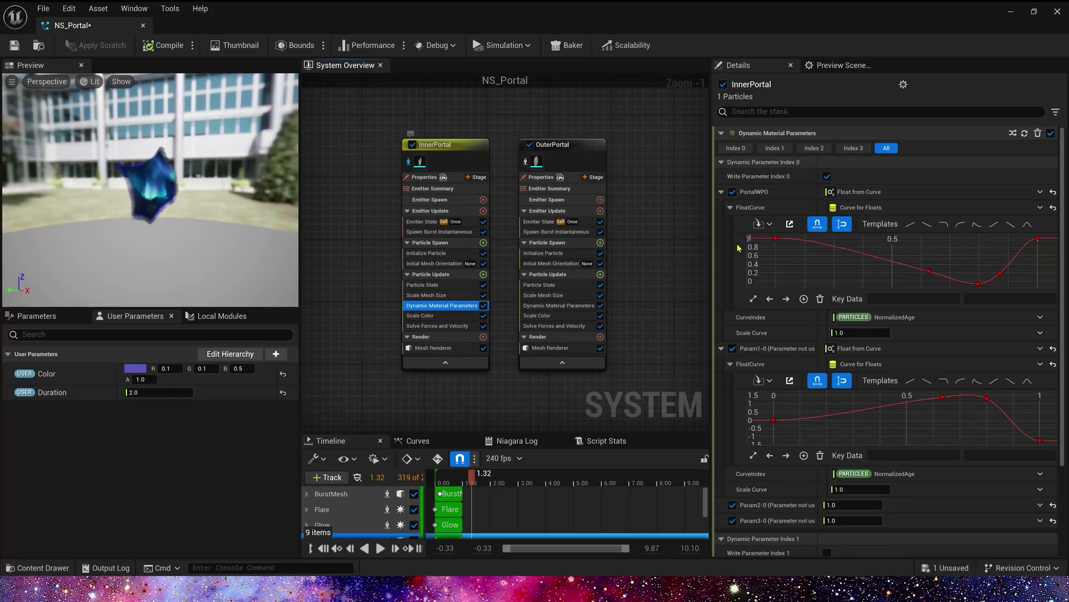
left_click(426, 295)
left_click_drag(472, 480, 449, 481)
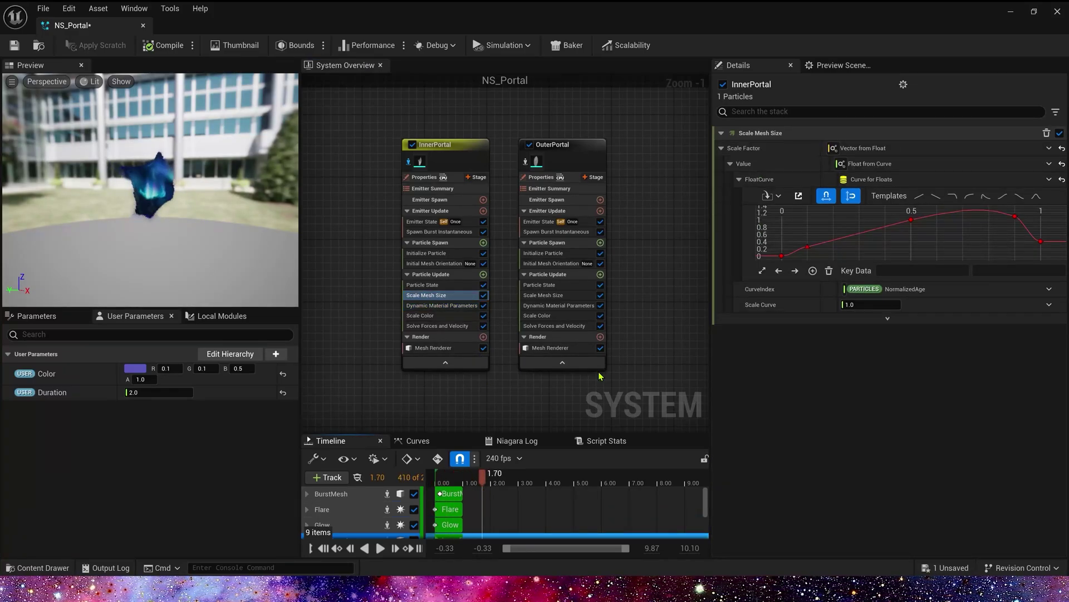
Set the key at time 0.1 on InnerPortal's Scale Mesh Size curve to 1.1, smooth the curve there, and check the end key.
left_click_drag(797, 256, 799, 255)
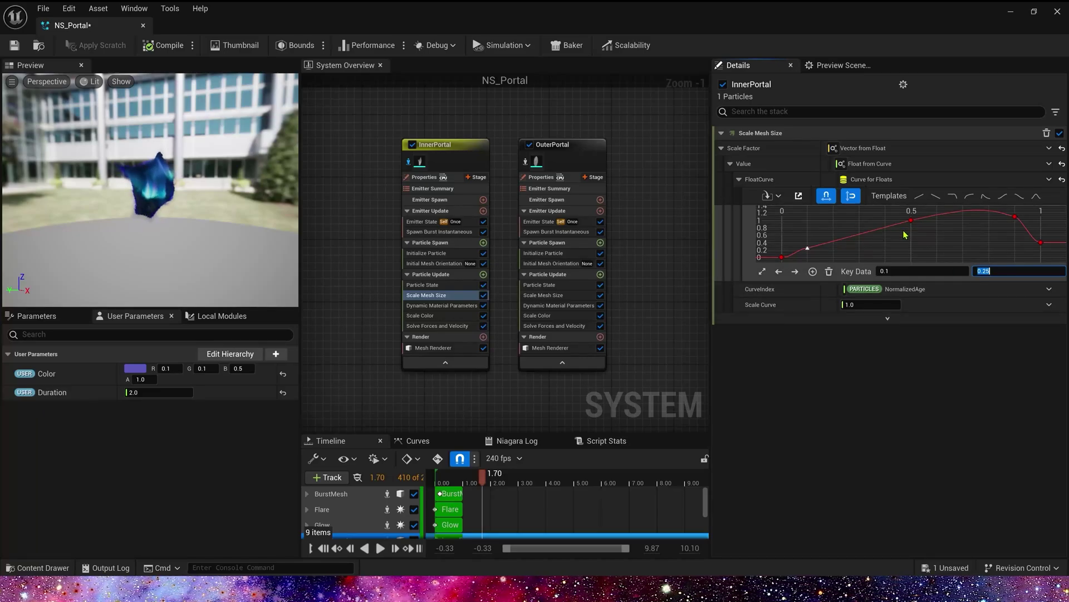
left_click(1015, 217)
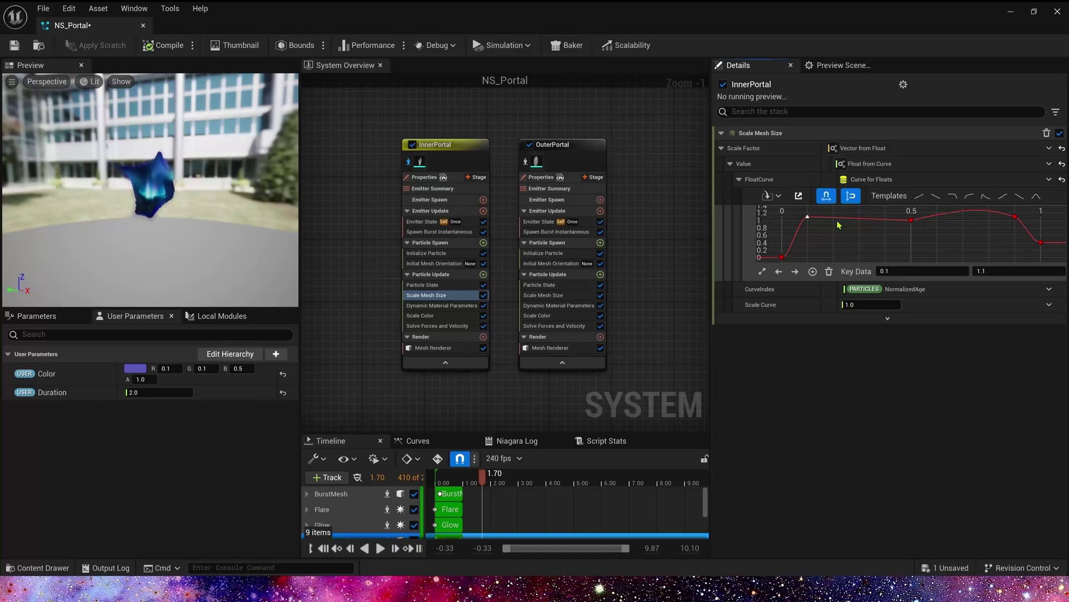
left_click(943, 255)
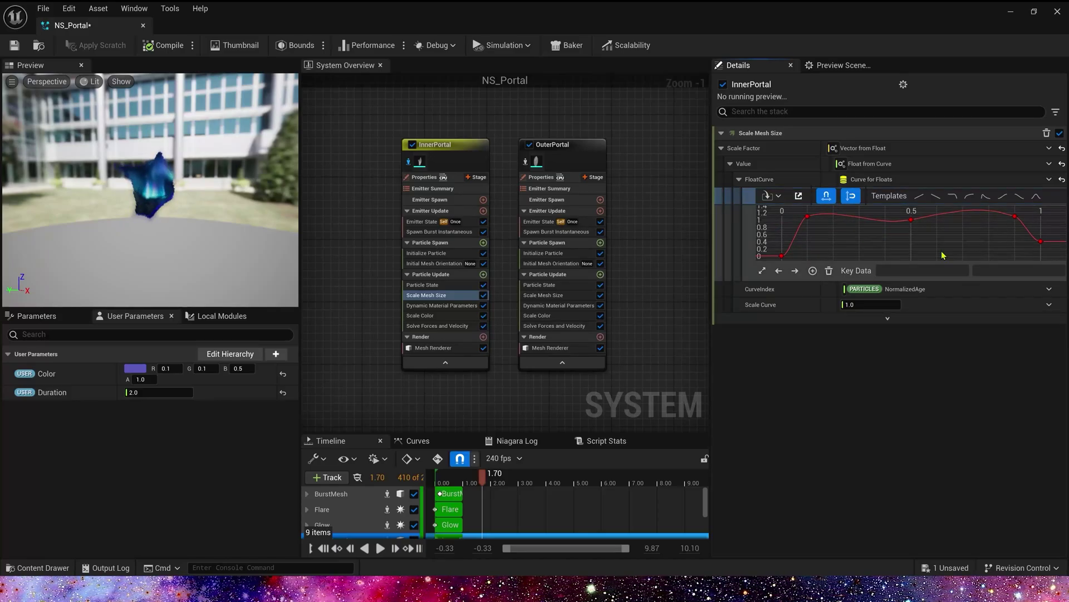
left_click(1040, 243)
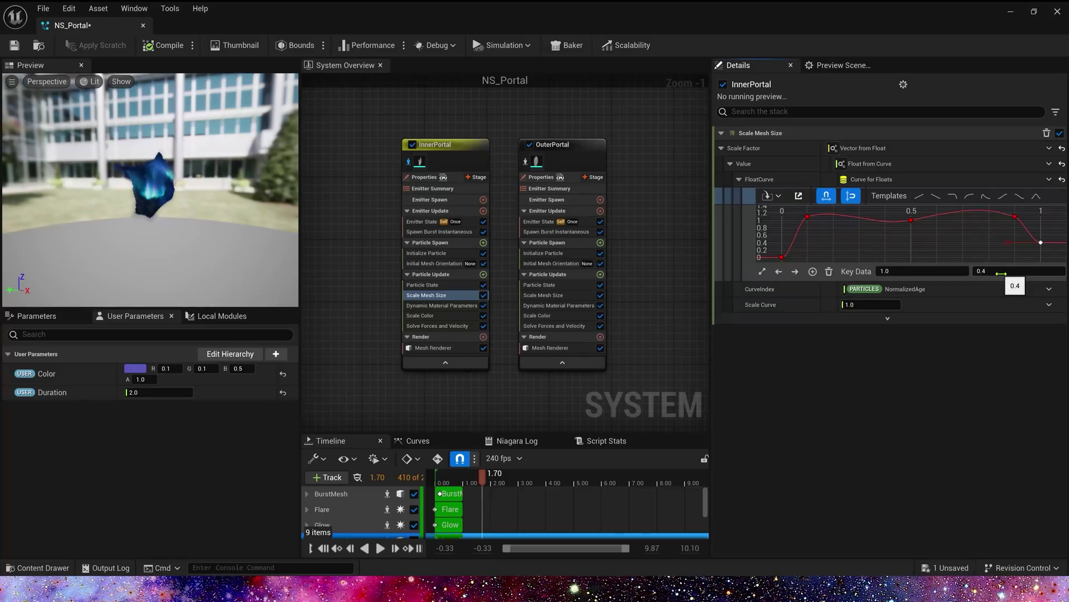
Add a key to the PortalWPO curve in InnerPortal's Dynamic Material Parameters at time 0.1 with value 0.
left_click(441, 305)
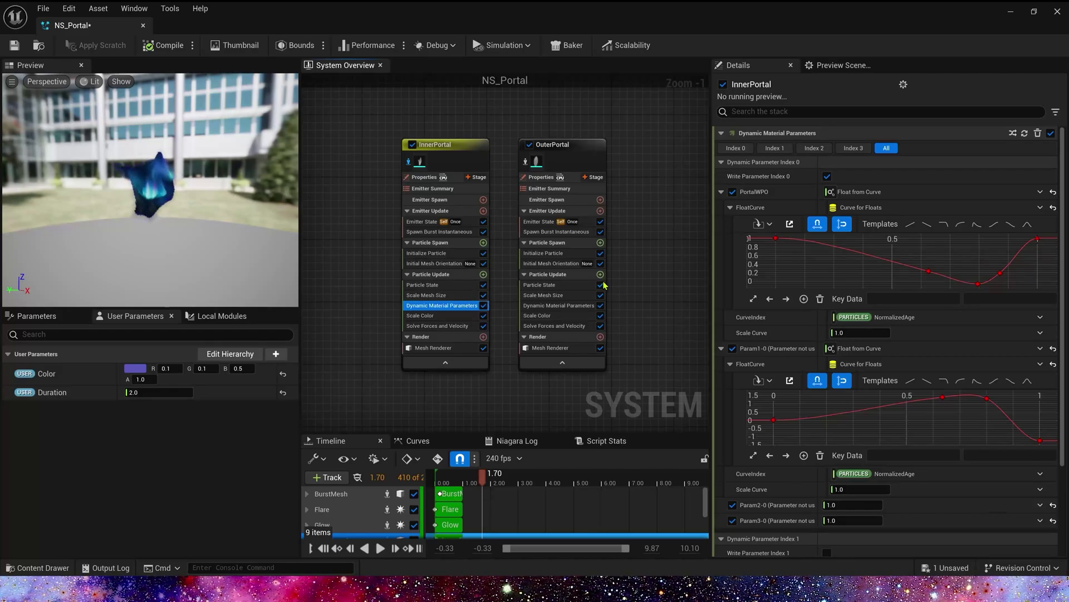
middle_click(803, 254)
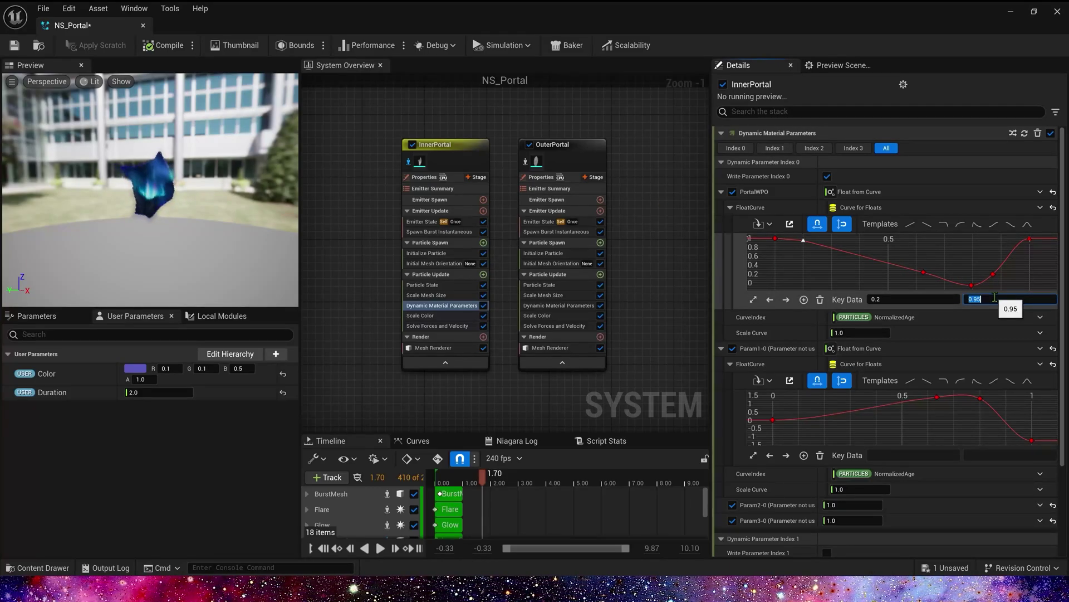
type("0")
key("Return")
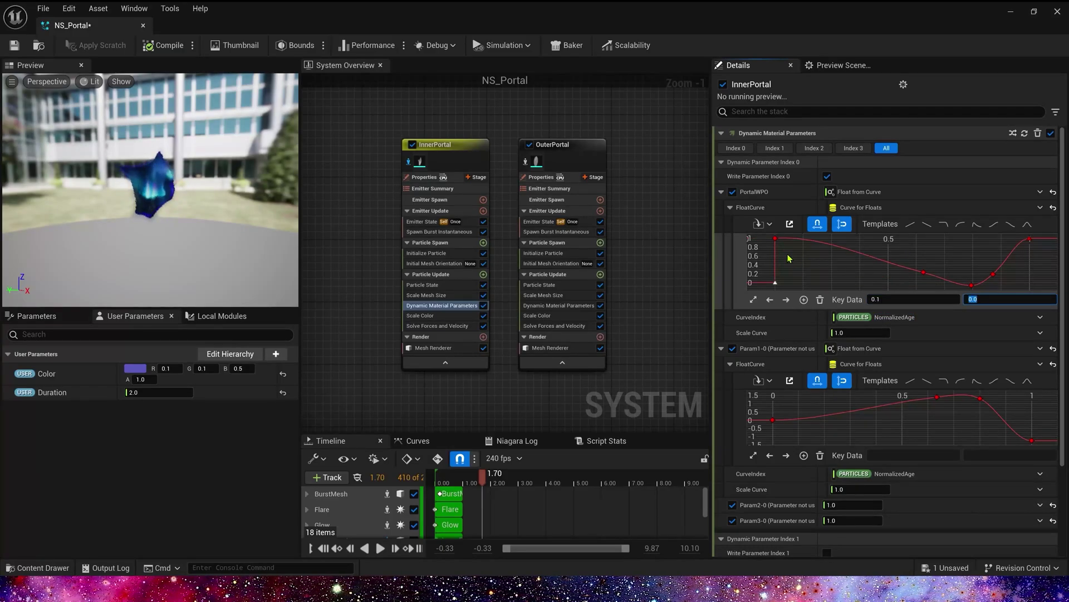
Move the PortalWPO curve's starting key with value 1.0 to time 0 and fit the curve in view.
left_click(753, 300)
left_click(806, 271)
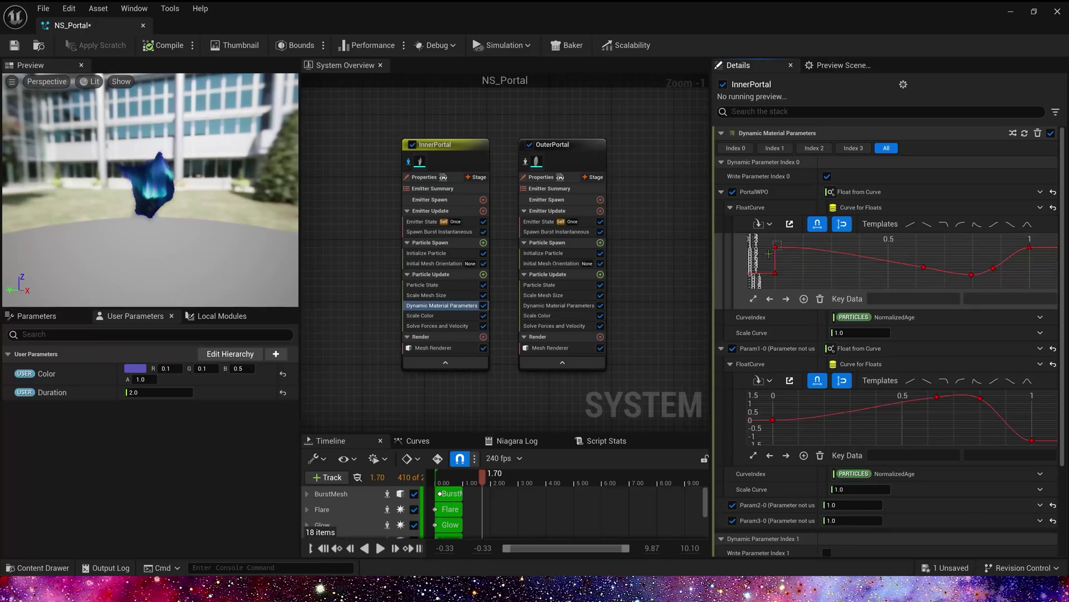
left_click(775, 248)
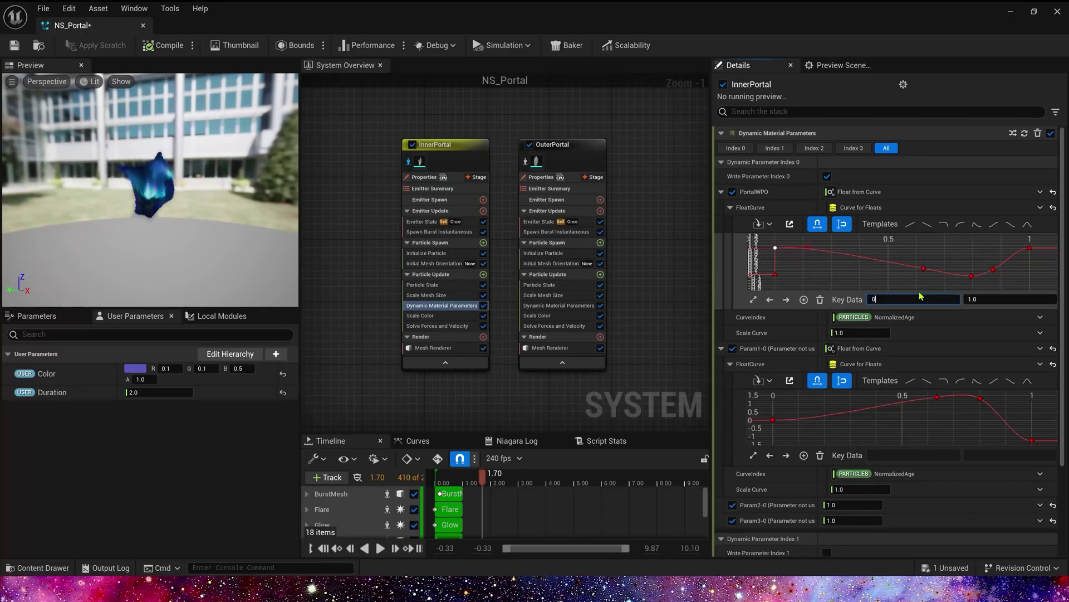
left_click(753, 299)
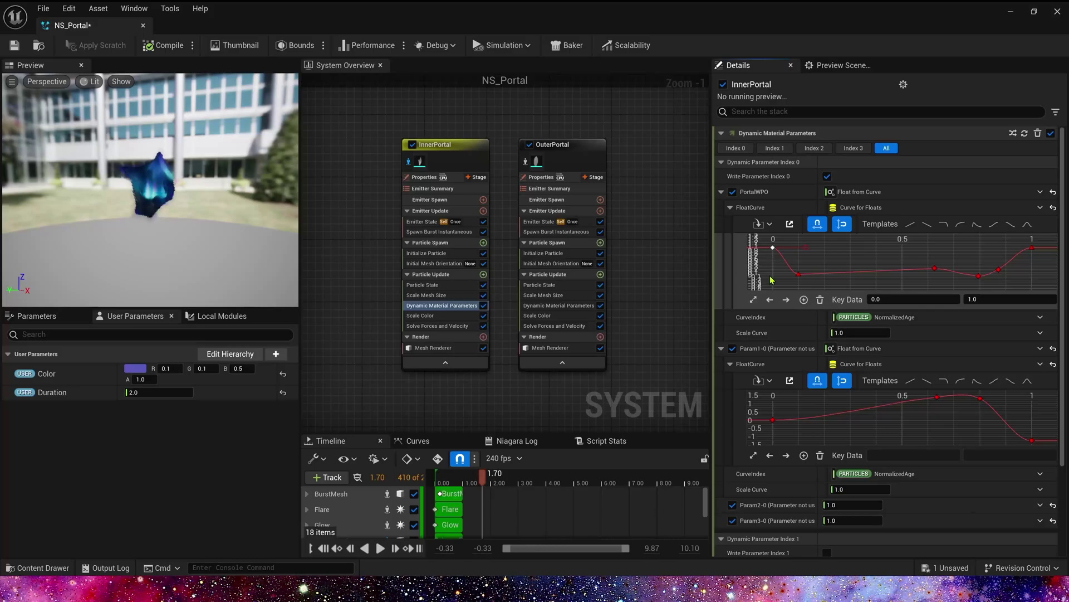
left_click(895, 258)
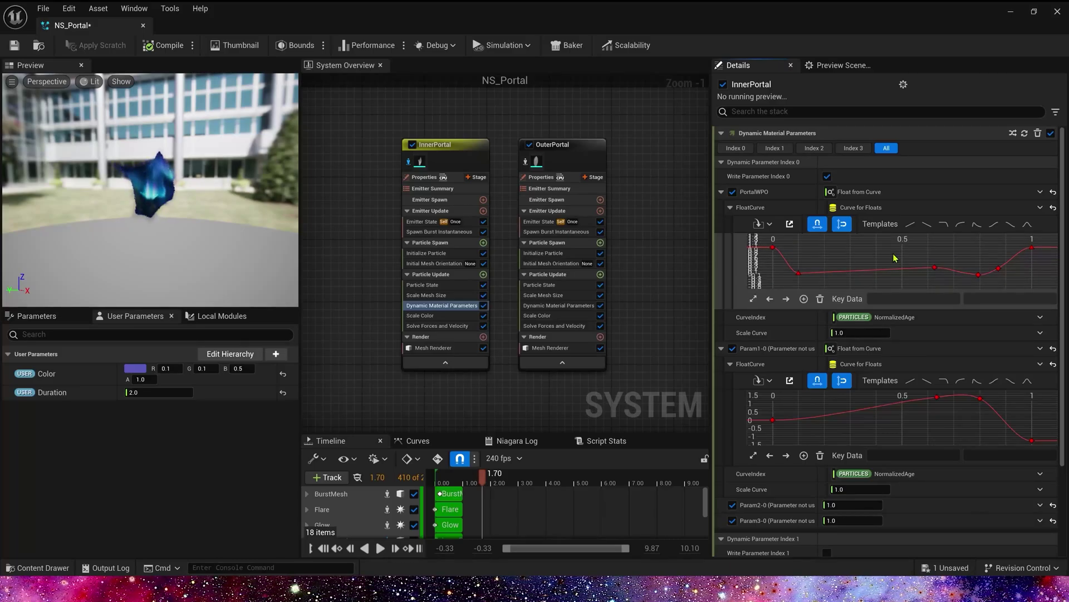
Move the PortalWPO curve's middle key to time 0.5.
left_click(935, 268)
left_click(935, 285)
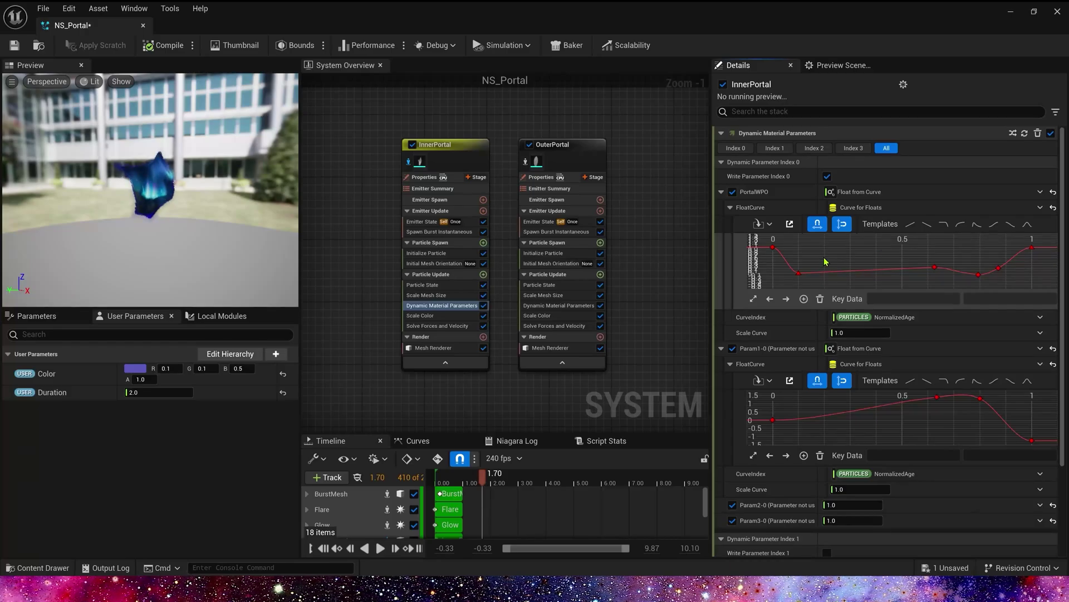
key("1")
left_click_drag(881, 281, 962, 285)
left_click(841, 243)
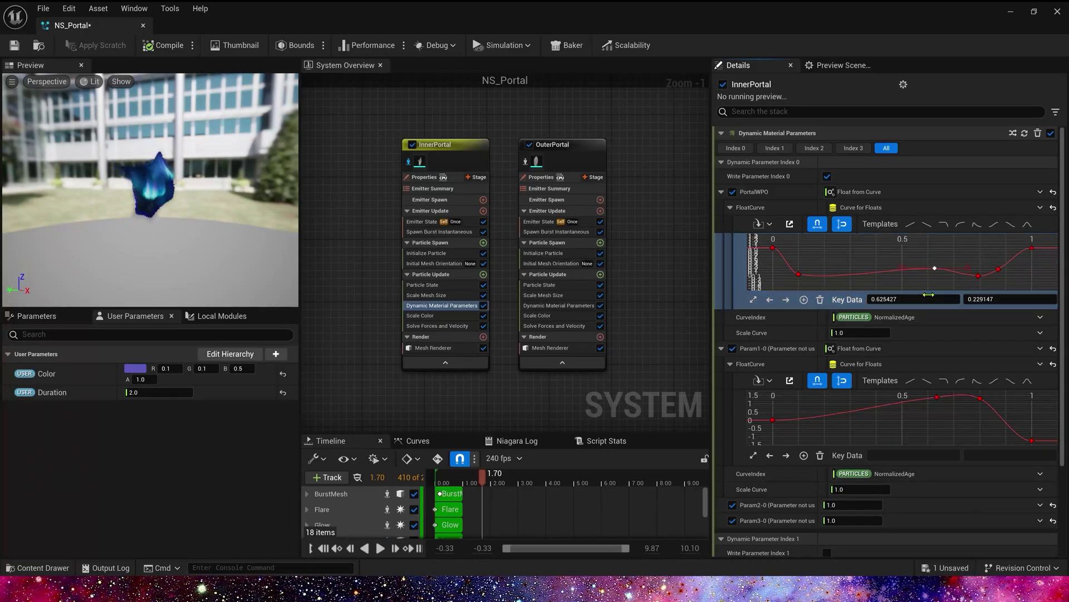
Delete the low key near time 0.8 on the PortalWPO curve, move the following key to about 0.9, and select the end key.
left_click(999, 269)
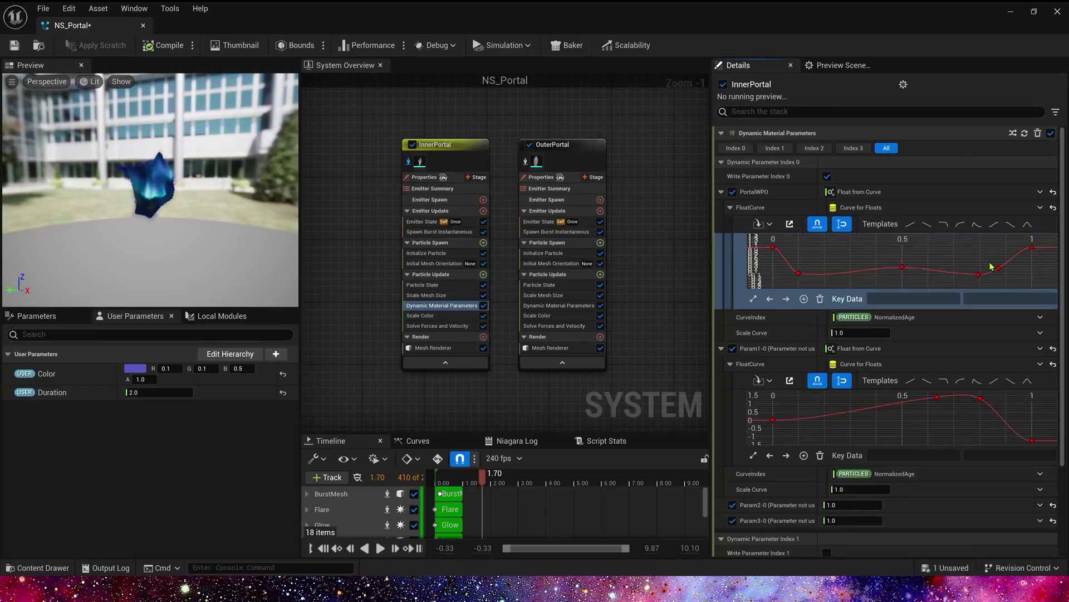
left_click(919, 299)
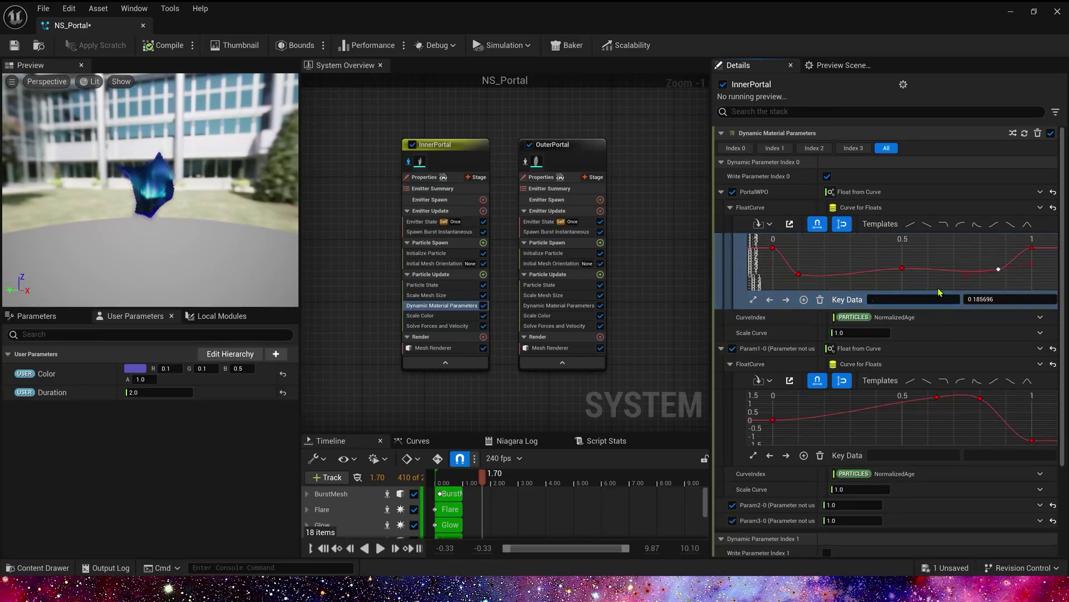
left_click_drag(1020, 239, 1042, 272)
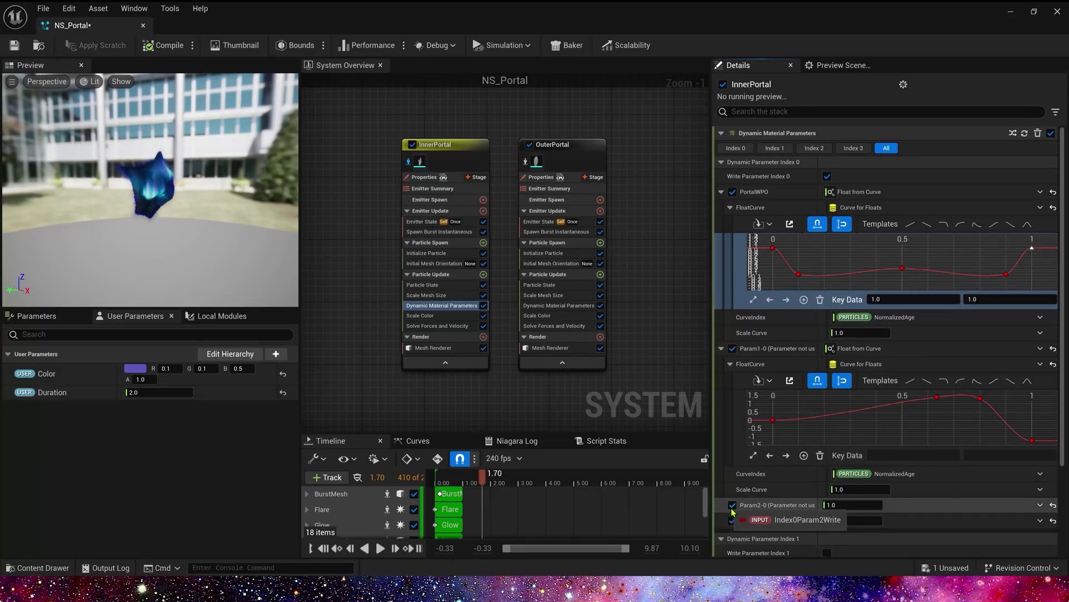
Reset Param1-0, Param2-0 and Param3-0 in InnerPortal's Dynamic Material Parameters to their defaults and disable all three.
scroll(732, 511, "down", 2)
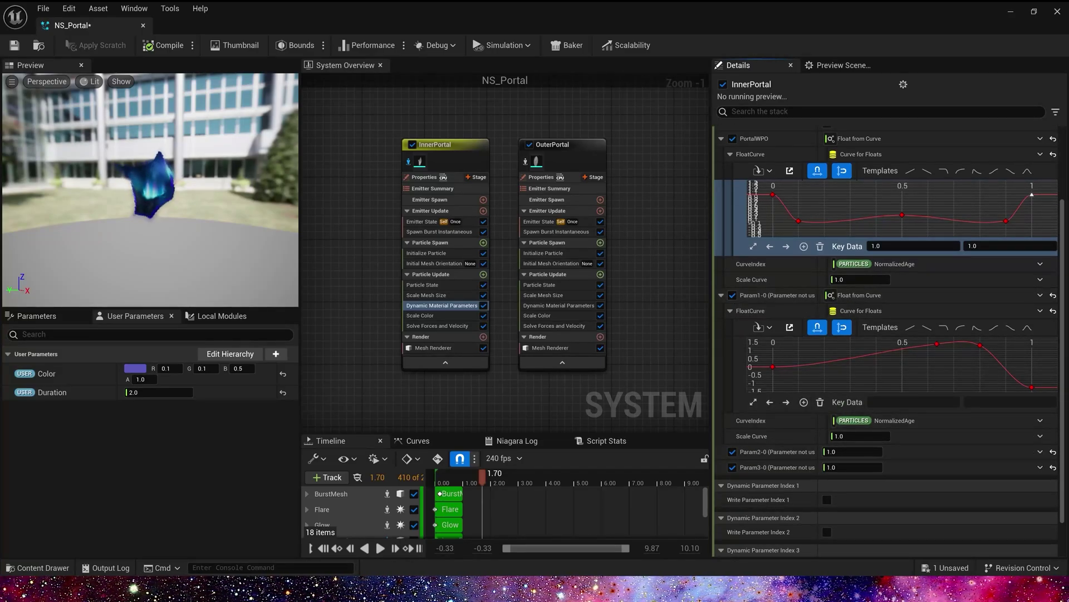
left_click(1052, 295)
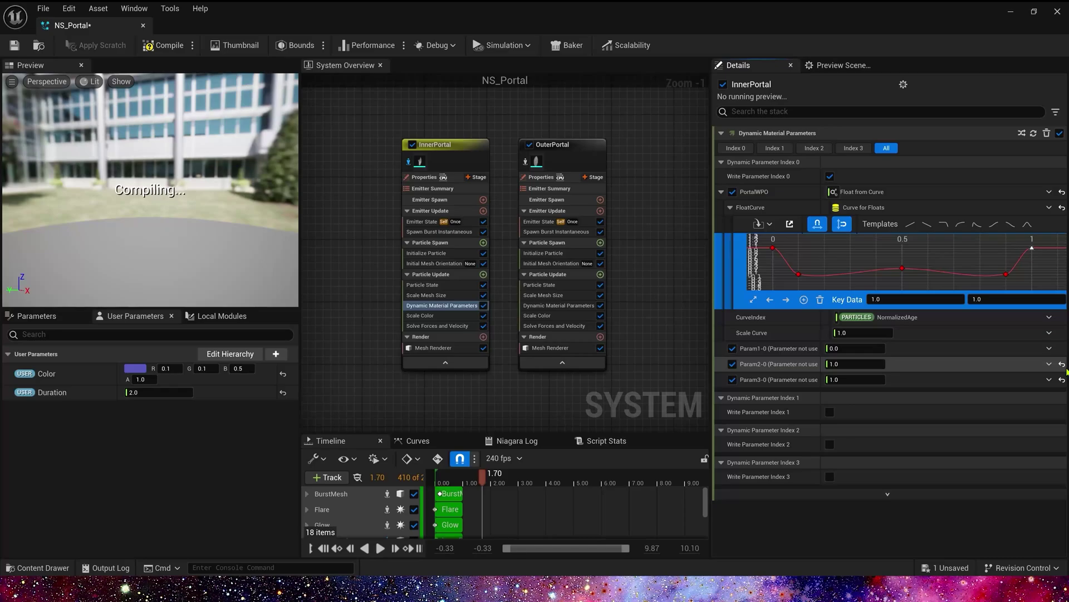
left_click(1062, 363)
left_click(1062, 379)
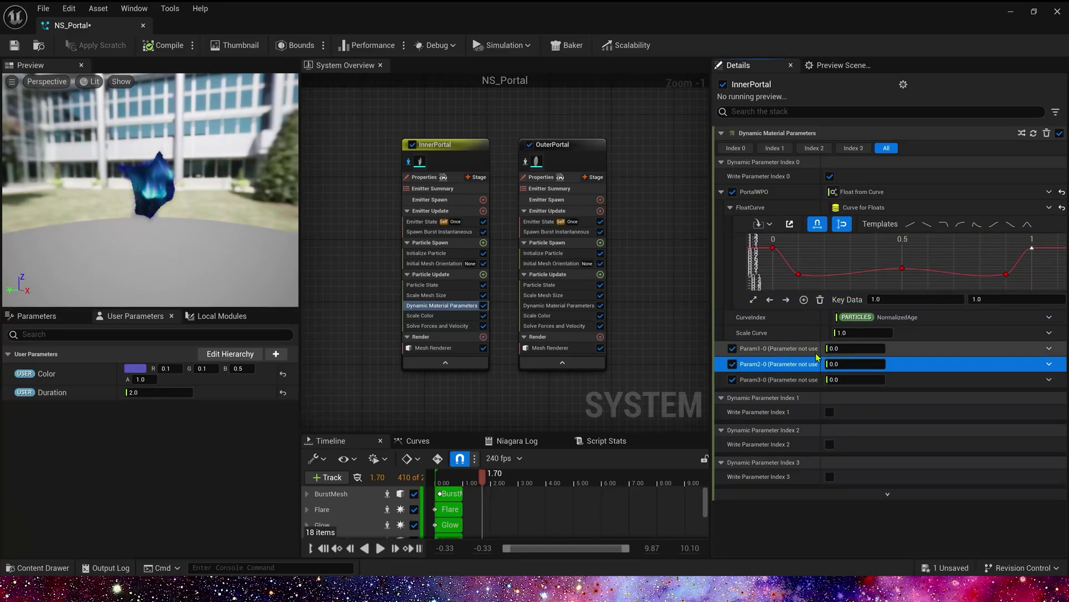
left_click(732, 348)
left_click(732, 364)
left_click(733, 379)
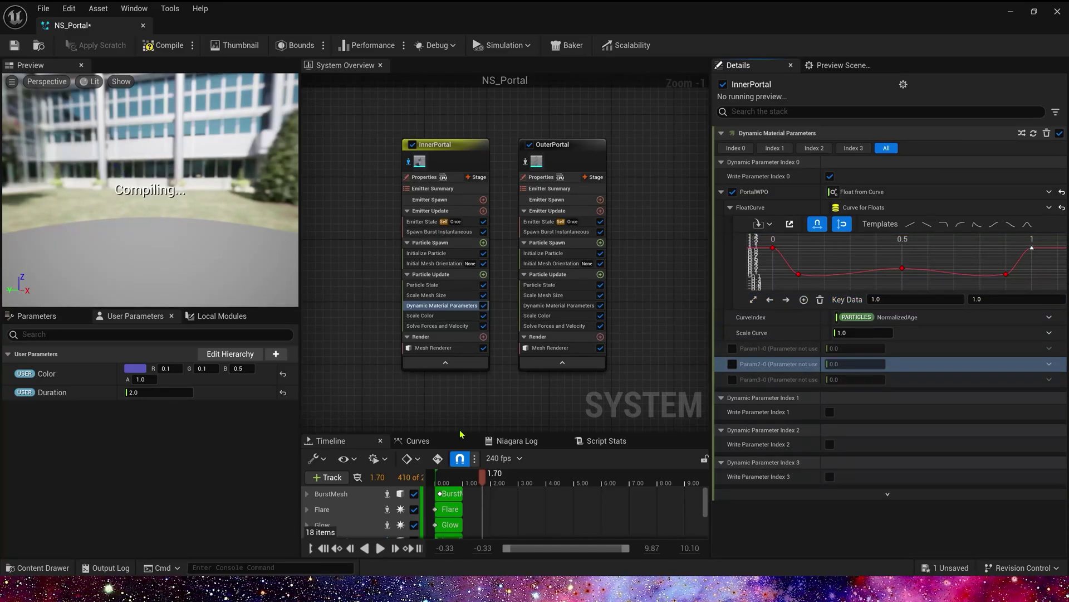
Set the Duration user parameter to 5.0 and scrub the timeline to check InnerPortal over its lifetime.
left_click(428, 253)
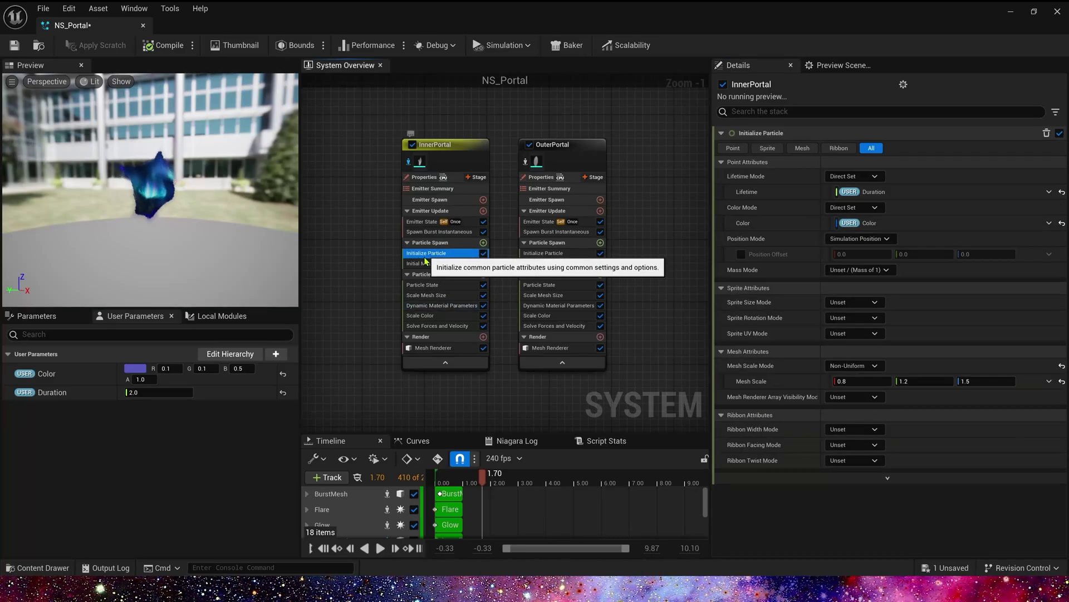
left_click(149, 393)
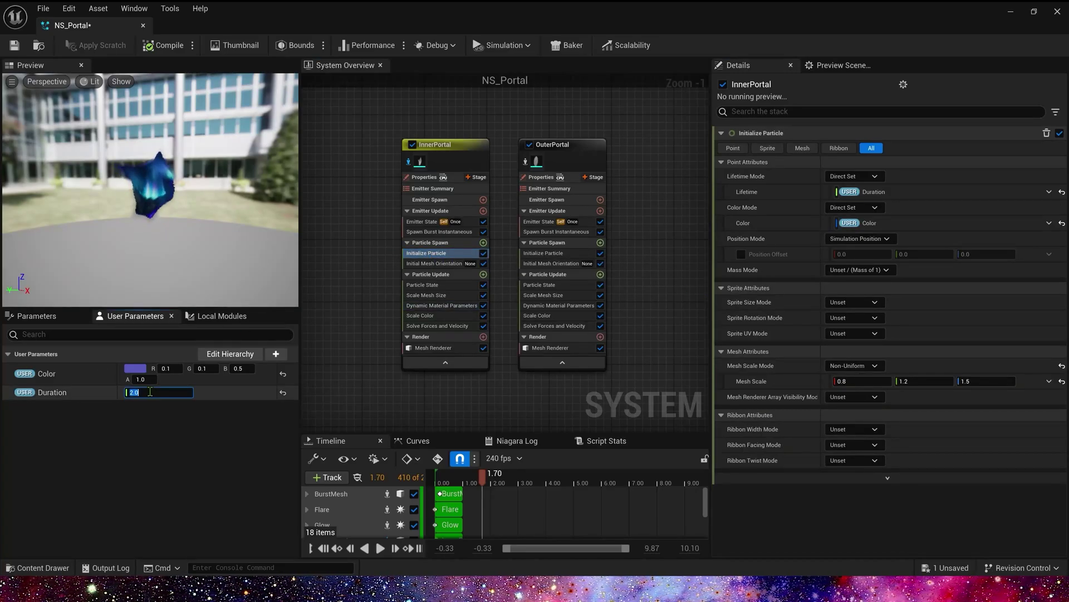
type("5")
key("Return")
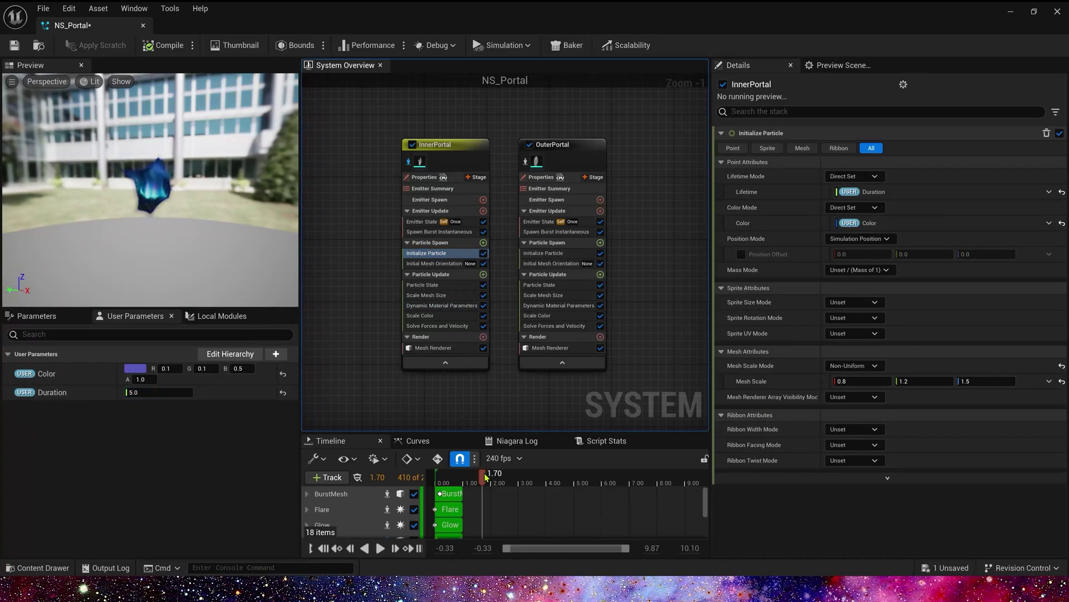
left_click_drag(482, 475, 436, 479)
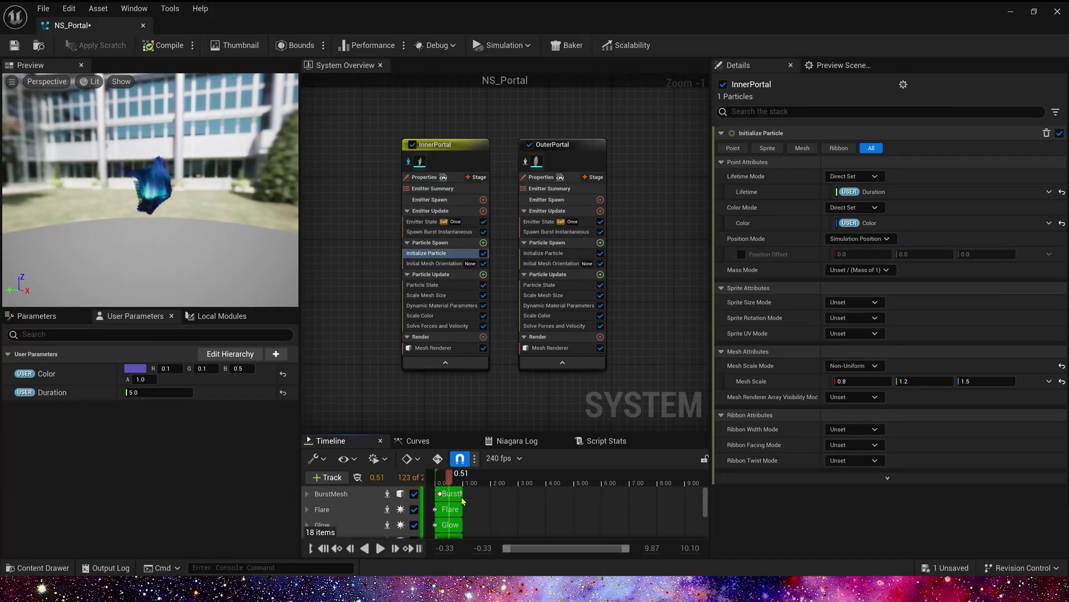
left_click_drag(537, 508, 603, 504)
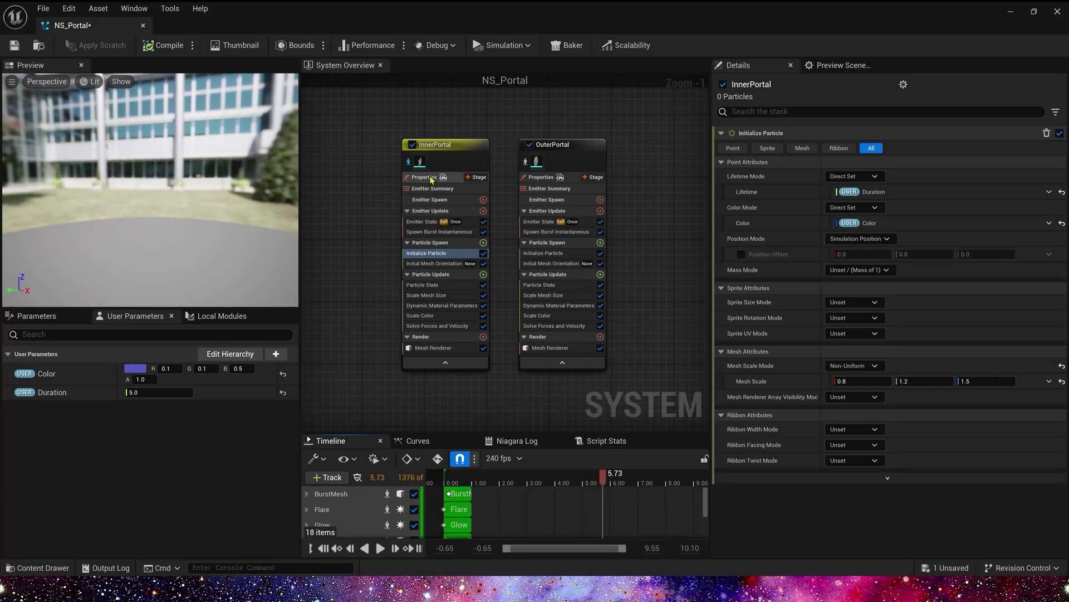
Isolate OuterPortal and copy InnerPortal's Scale Mesh Size value curve and PortalWPO curve onto the matching OuterPortal inputs.
left_click(528, 162)
left_click(560, 296)
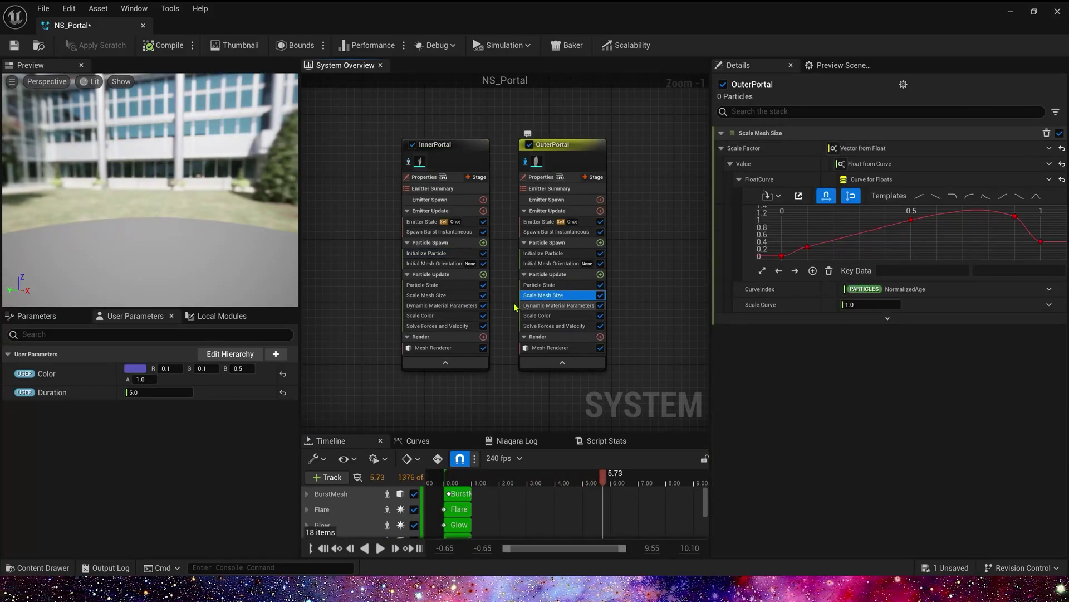
left_click(459, 299)
left_click(780, 164)
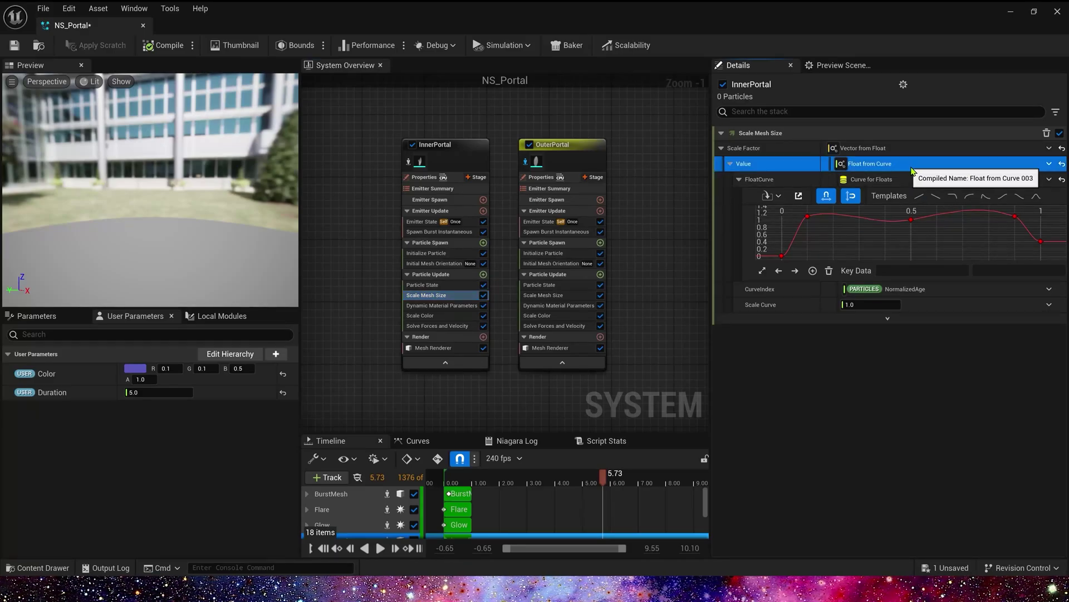
left_click(572, 295)
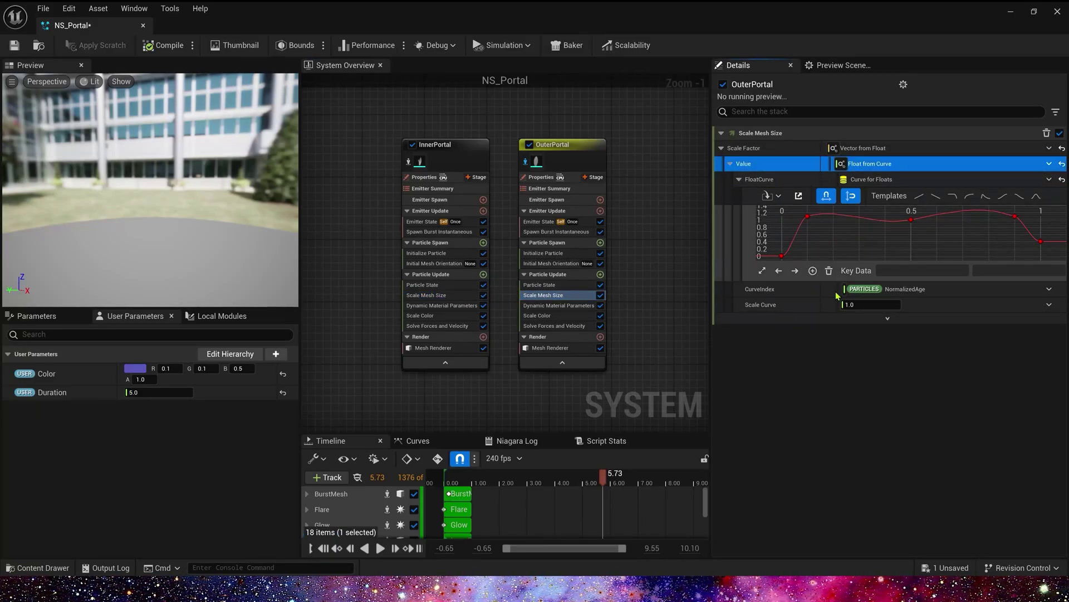
left_click(445, 305)
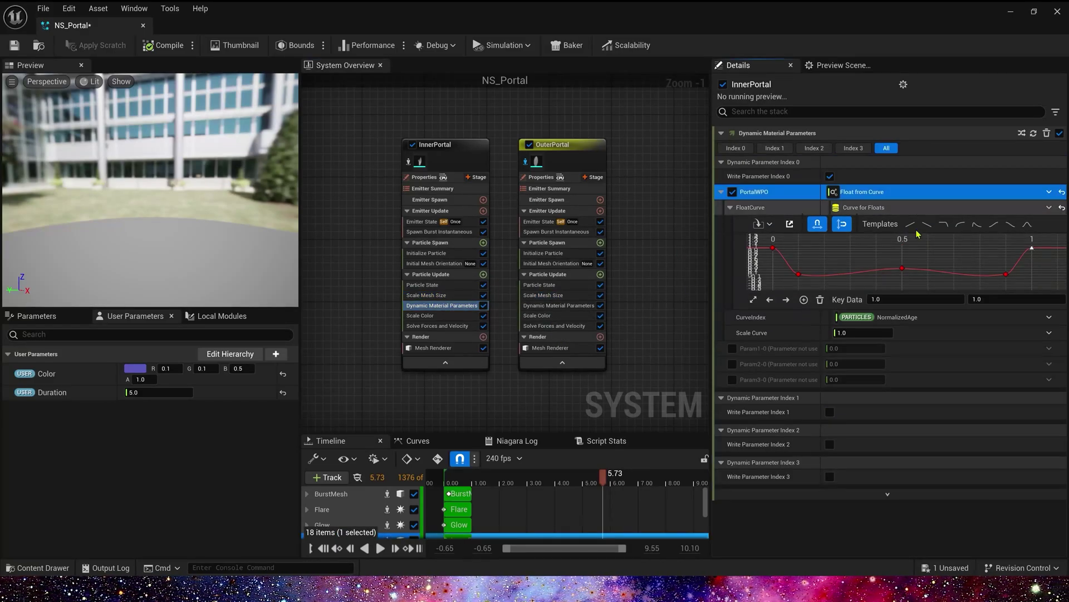
left_click(559, 306)
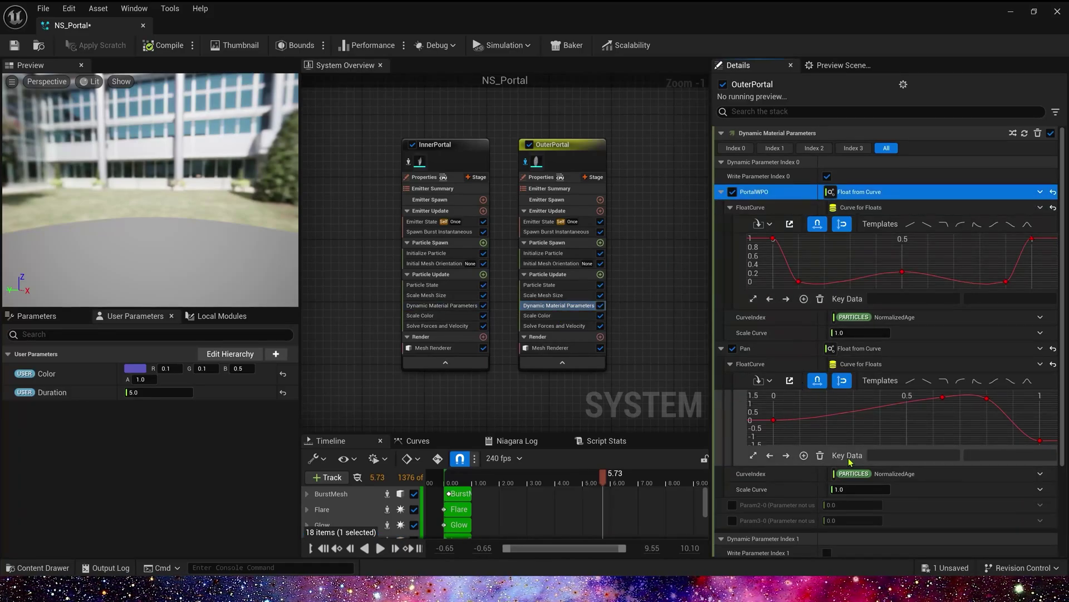
In OuterPortal's Pan curve, move the second key to time 0.1 and the third to 0.9, and select the end key.
left_click(774, 420)
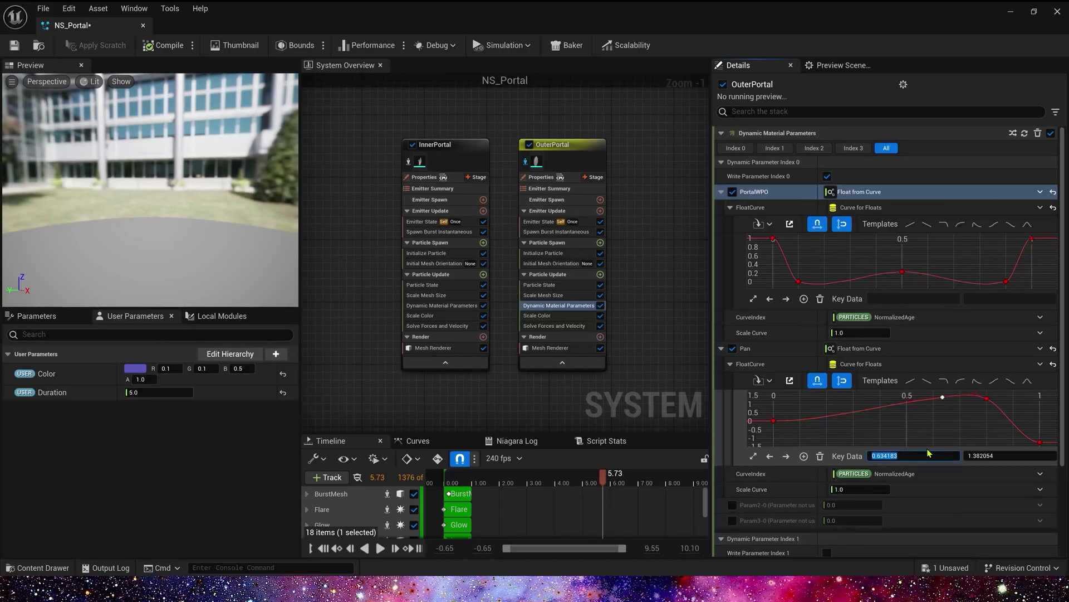
type("0.1")
key("Tab")
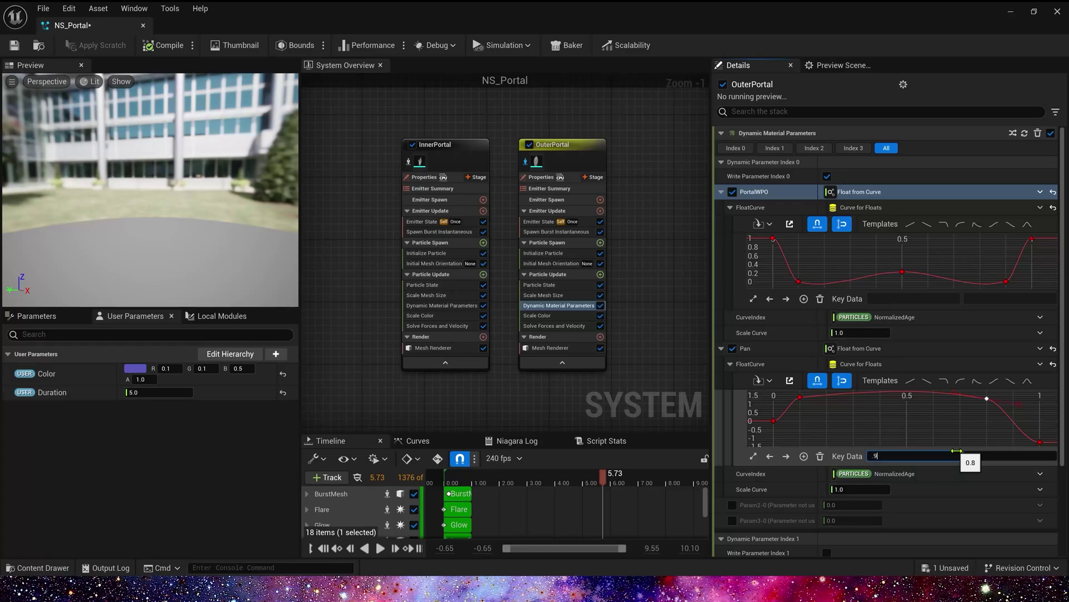
left_click(1040, 442)
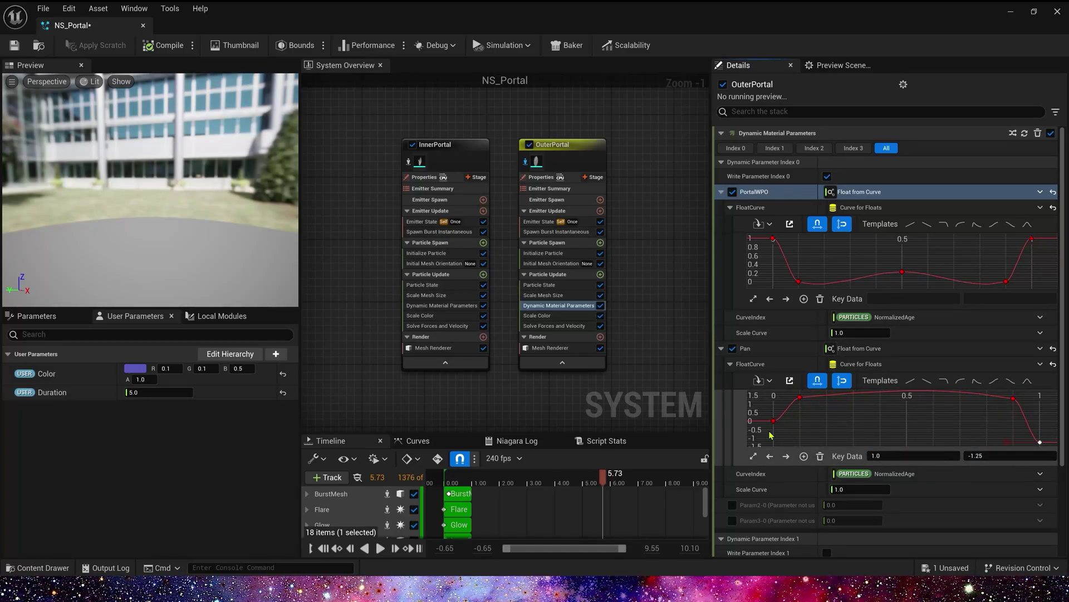
Stop isolating OuterPortal and play the full portal effect from the start, viewing it from another angle.
left_click_drag(601, 482, 444, 476)
left_click(525, 161)
key("space")
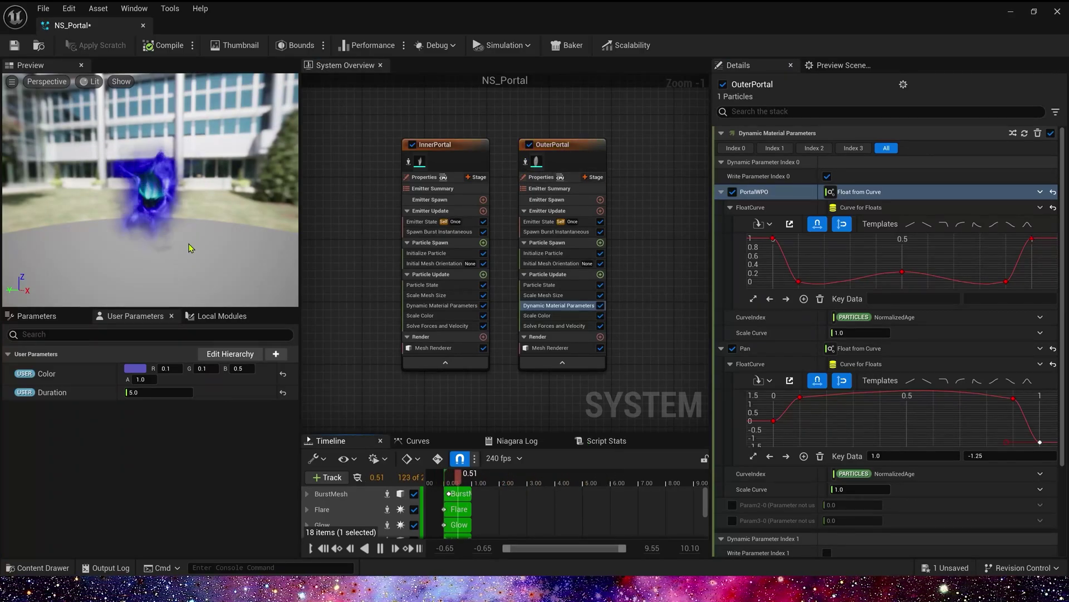
left_click_drag(182, 247, 217, 245)
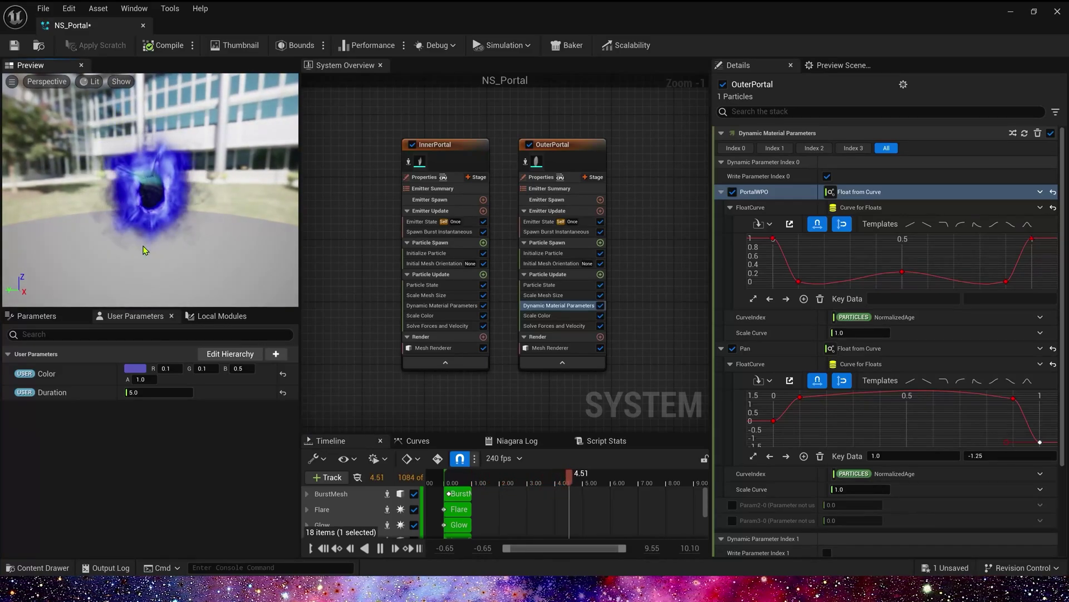
Save the Niagara system and set the red channel of the NS_Portal instance's Color to 1.0 in the NightExample level.
left_click(14, 45)
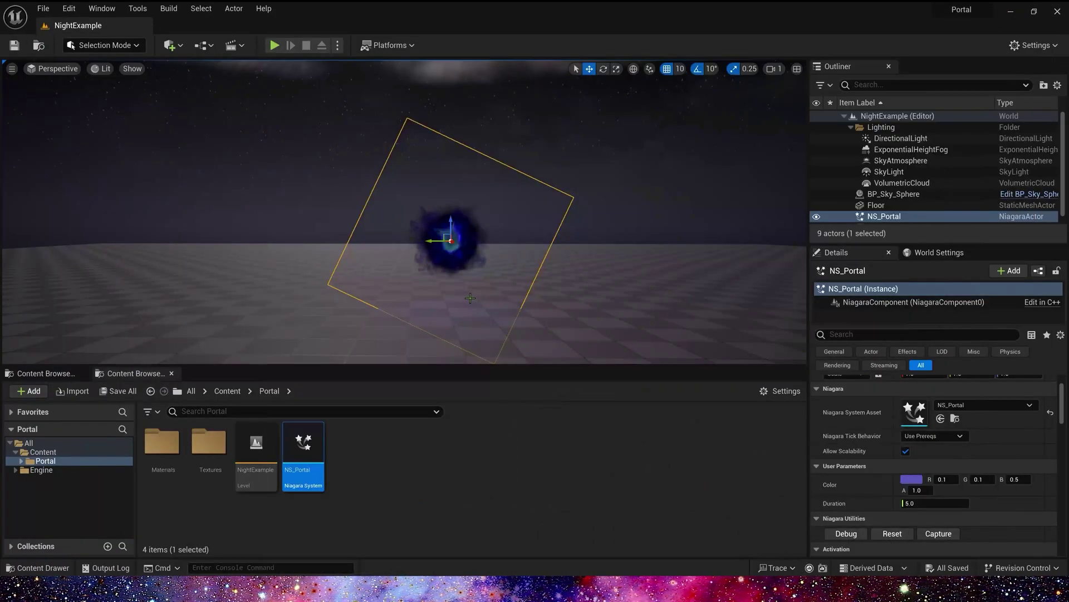
right_click_drag(470, 298, 477, 293)
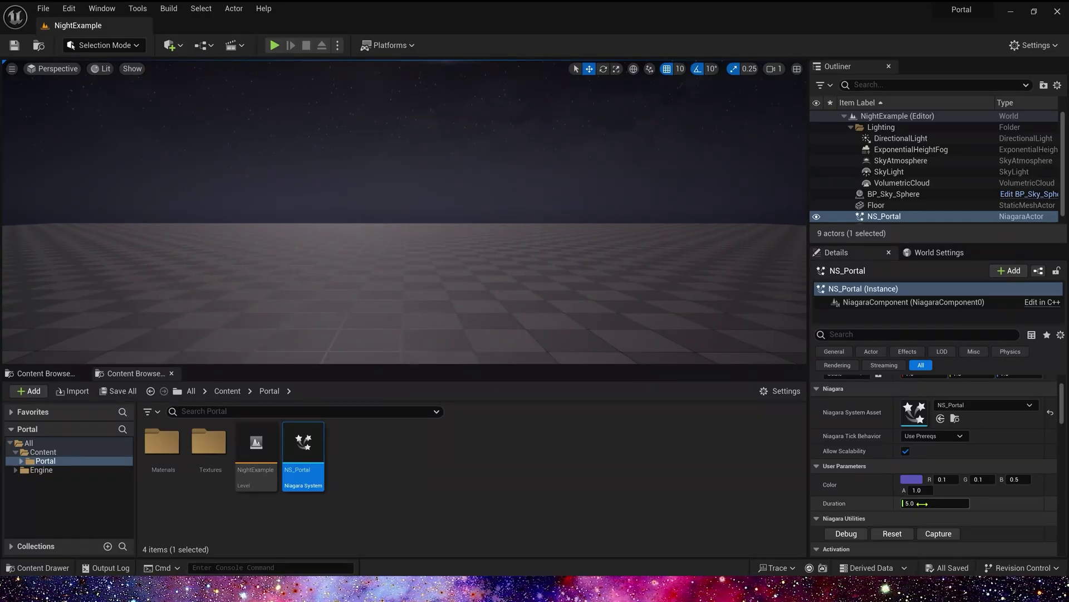
left_click(942, 504)
left_click(944, 480)
type("1")
key("Tab")
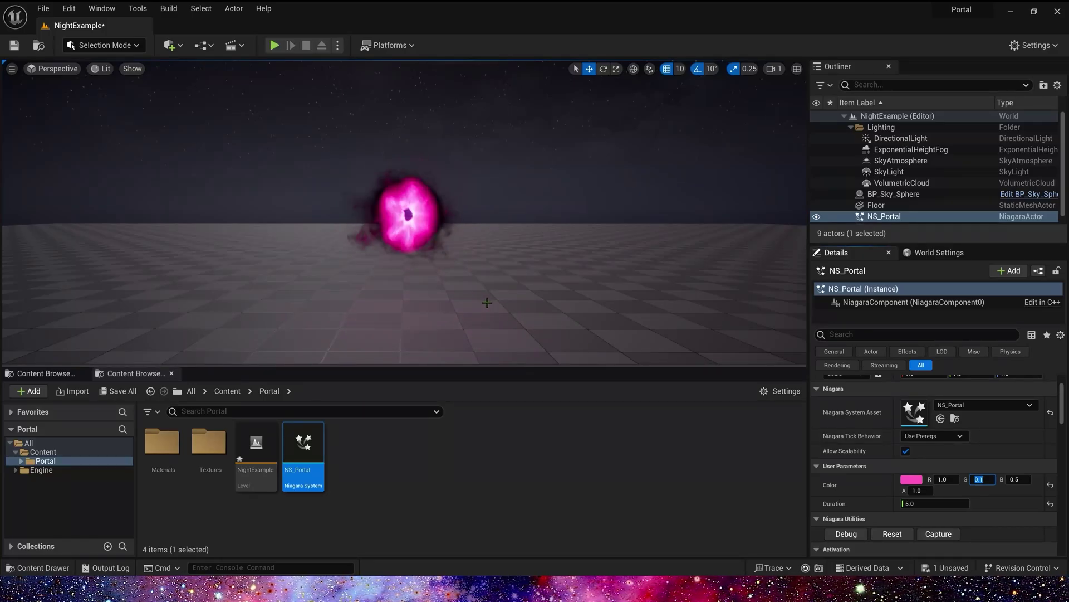
Reopen the NS_Portal system and add a float user parameter named Size with a value of 1.0.
double_click(305, 443)
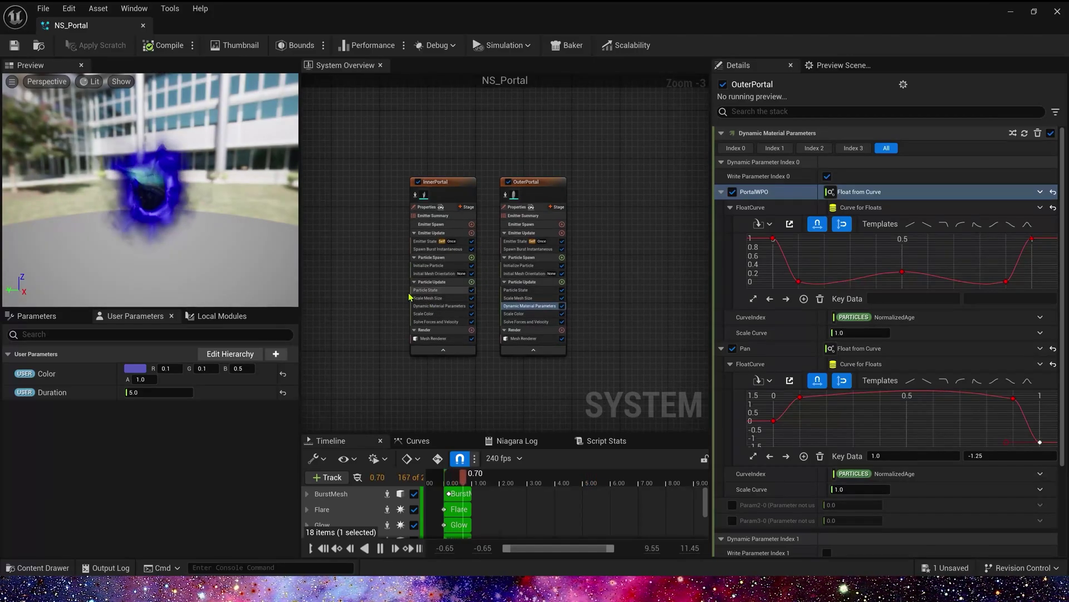
left_click(449, 299)
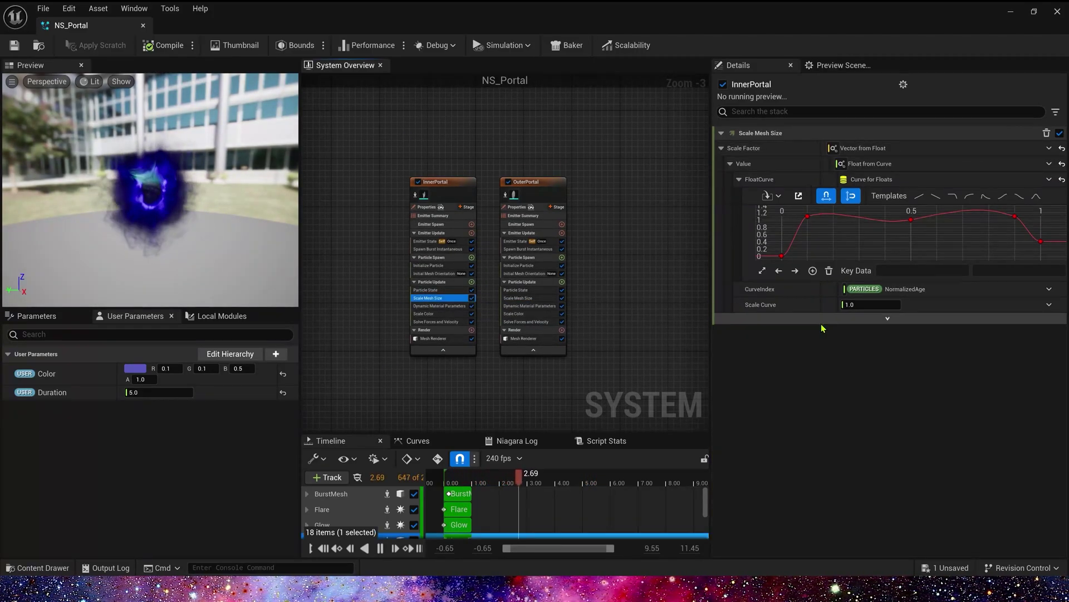
left_click(275, 355)
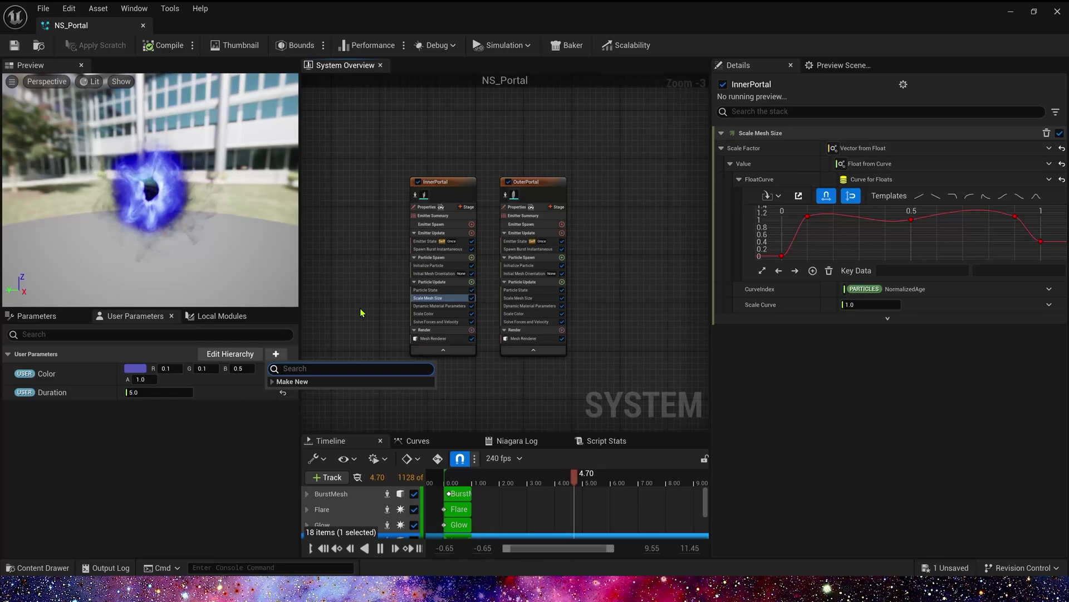
type("fl")
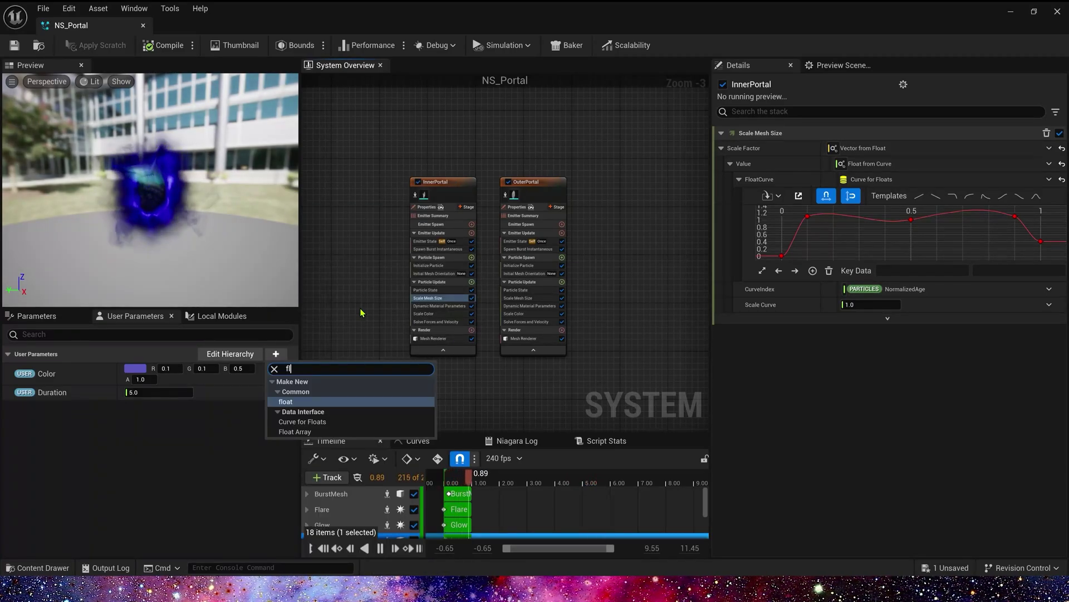
key("Return")
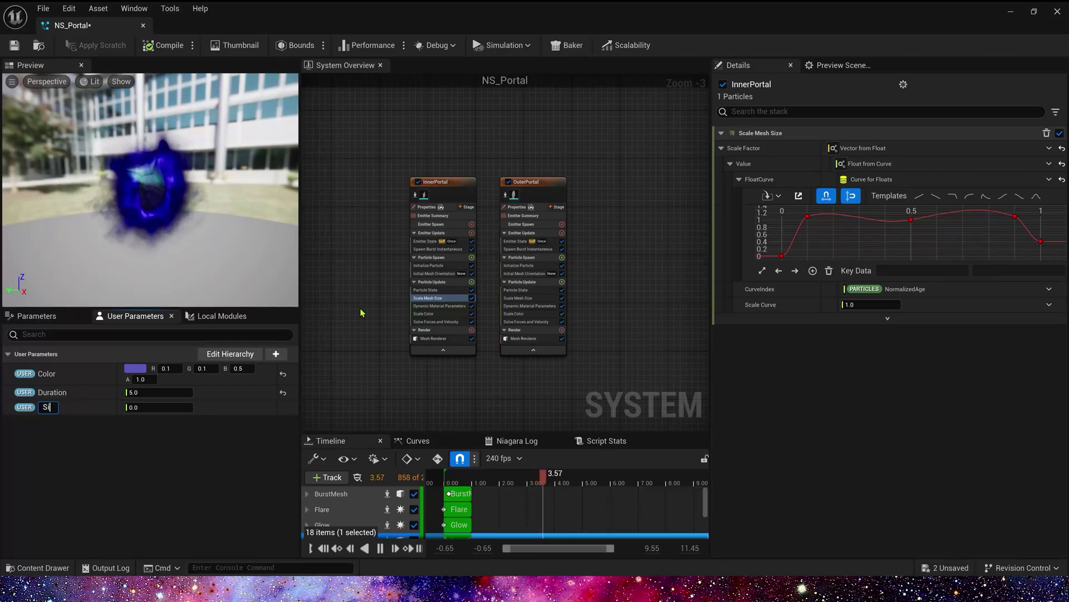
type("Size")
key("Return")
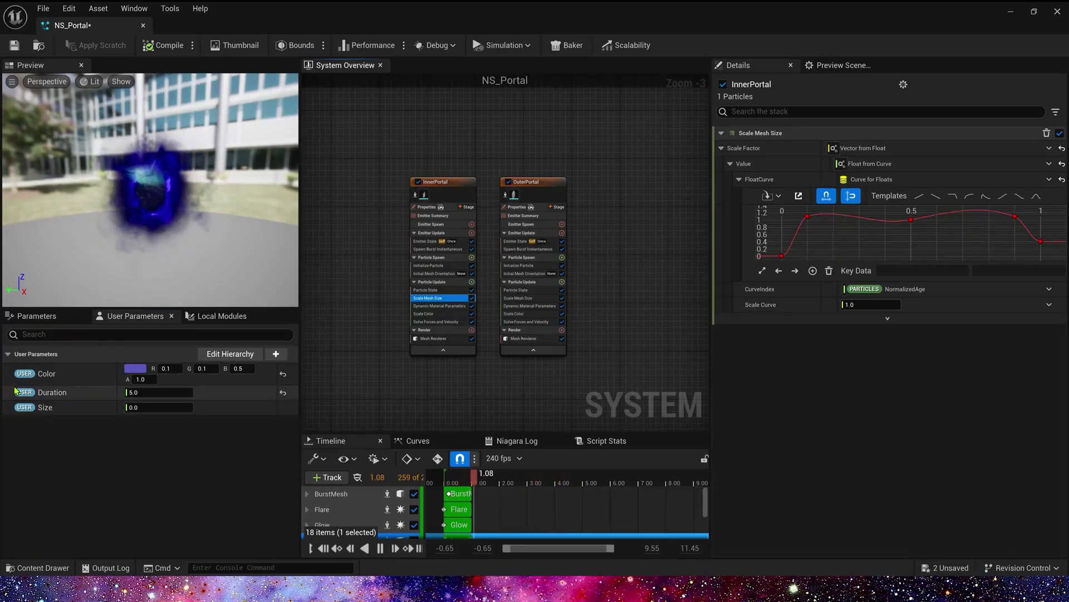
left_click(158, 408)
type("1")
key("Return")
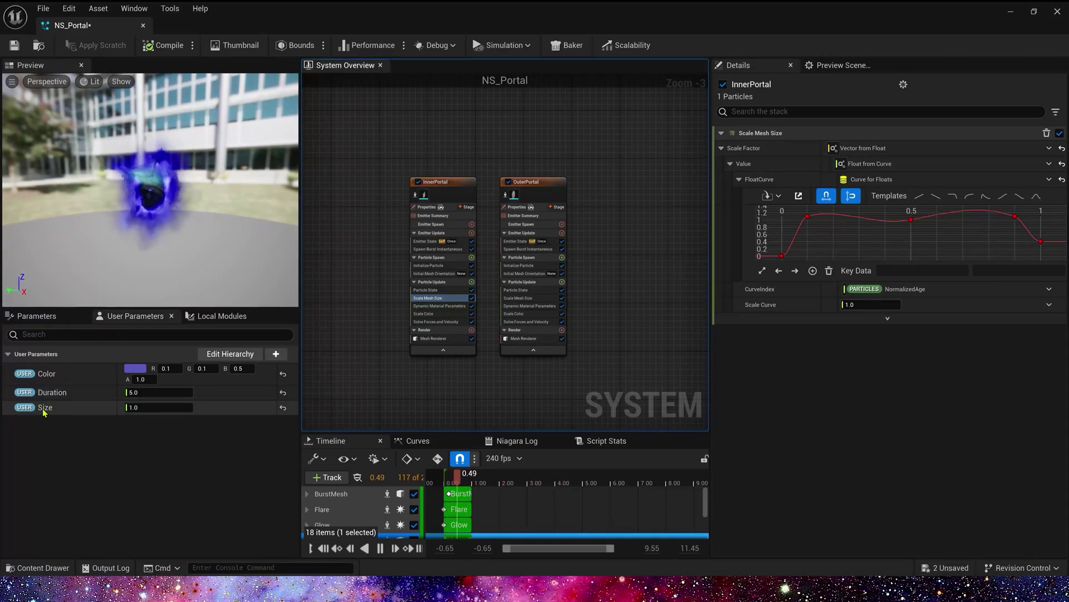
Link the Scale Curve input of Scale Mesh Size to the Size user parameter in both InnerPortal and OuterPortal.
left_click_drag(41, 406, 867, 310)
scroll(476, 302, "up", 2)
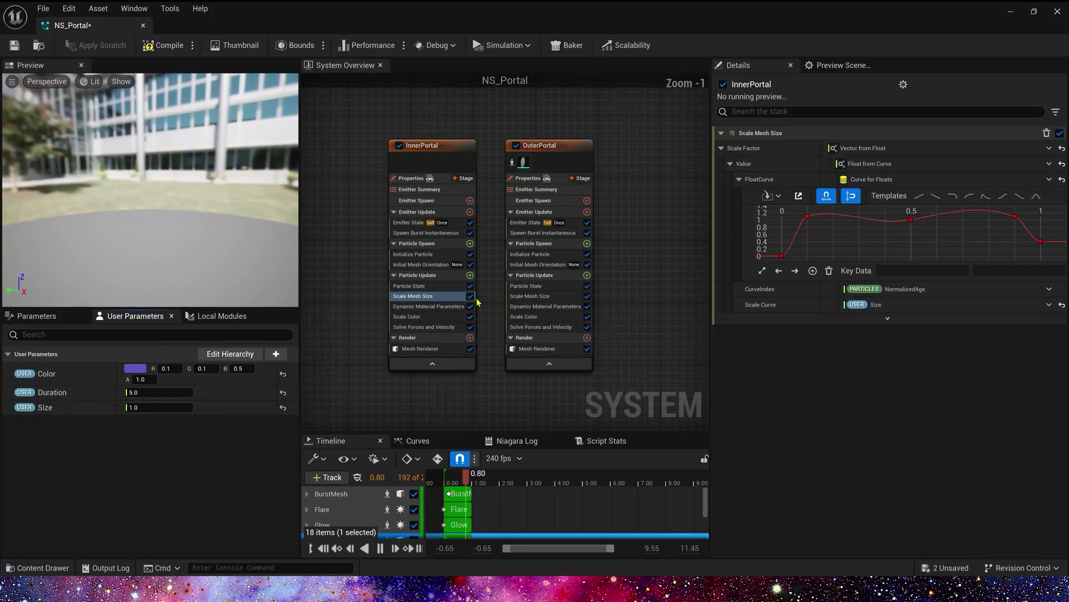
left_click(529, 295)
left_click_drag(41, 406, 869, 305)
Add a Scale Sprite Size module to the Particle Update stage of the SwirlSubUV emitter.
right_click_drag(337, 386, 532, 390)
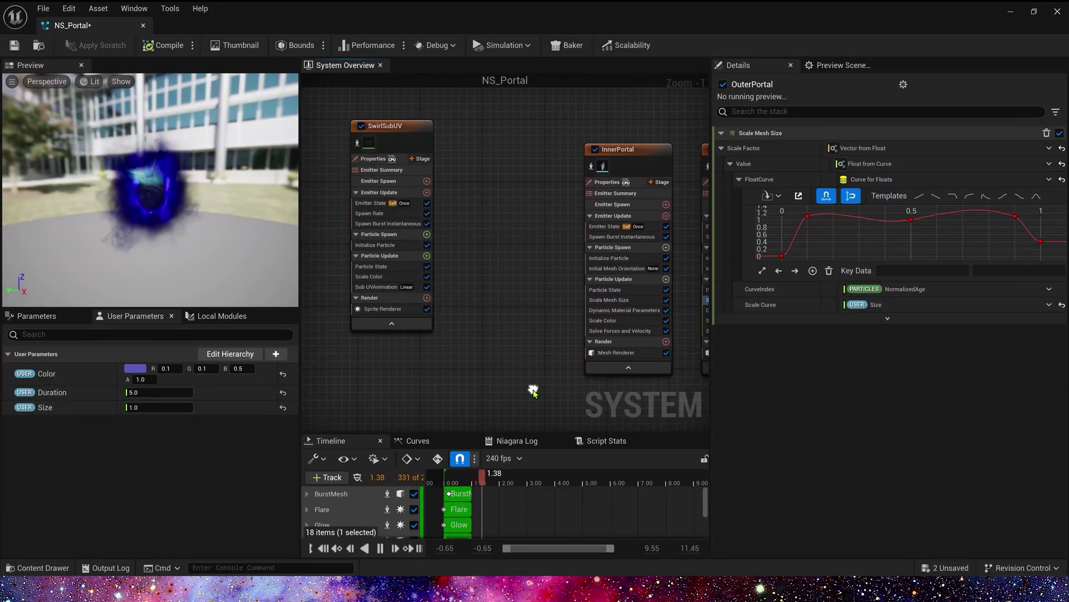
right_click_drag(440, 333, 549, 338)
right_click_drag(406, 343, 453, 349)
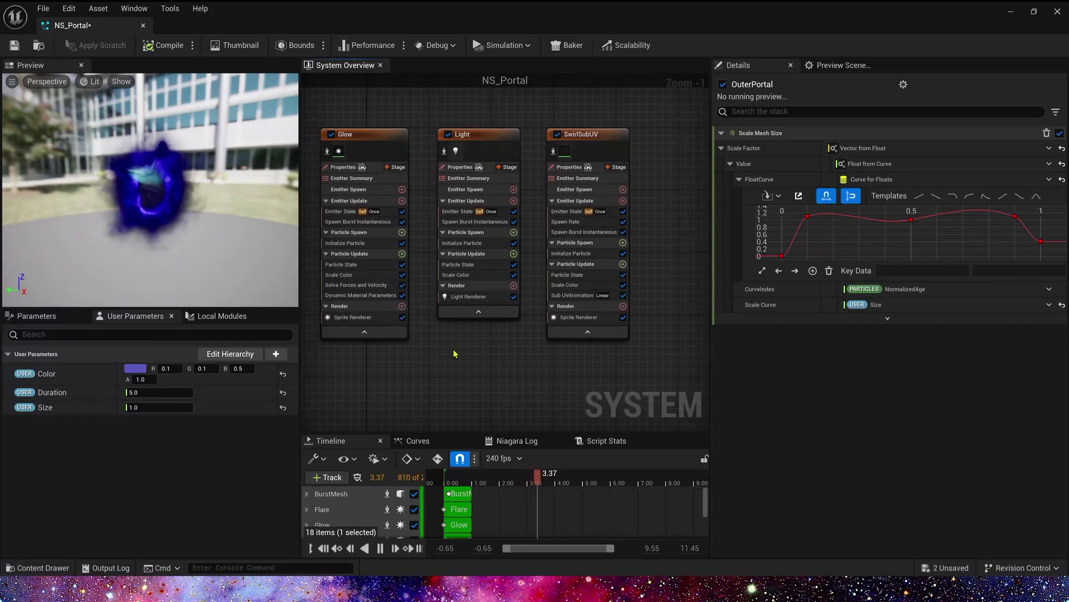
left_click(575, 242)
left_click(583, 257)
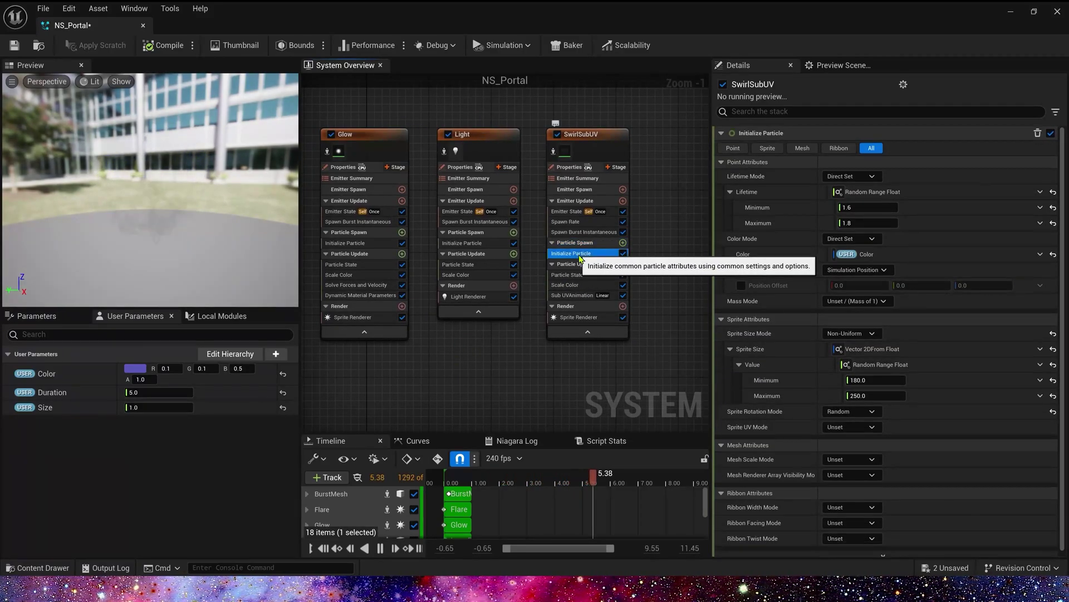
left_click(623, 264)
type("sca")
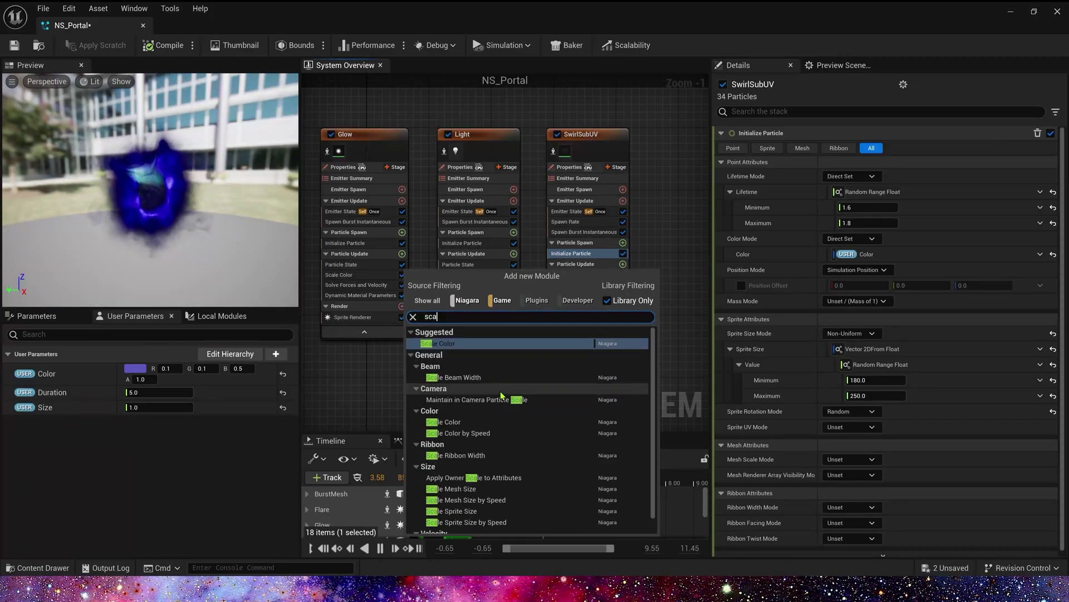
left_click(493, 511)
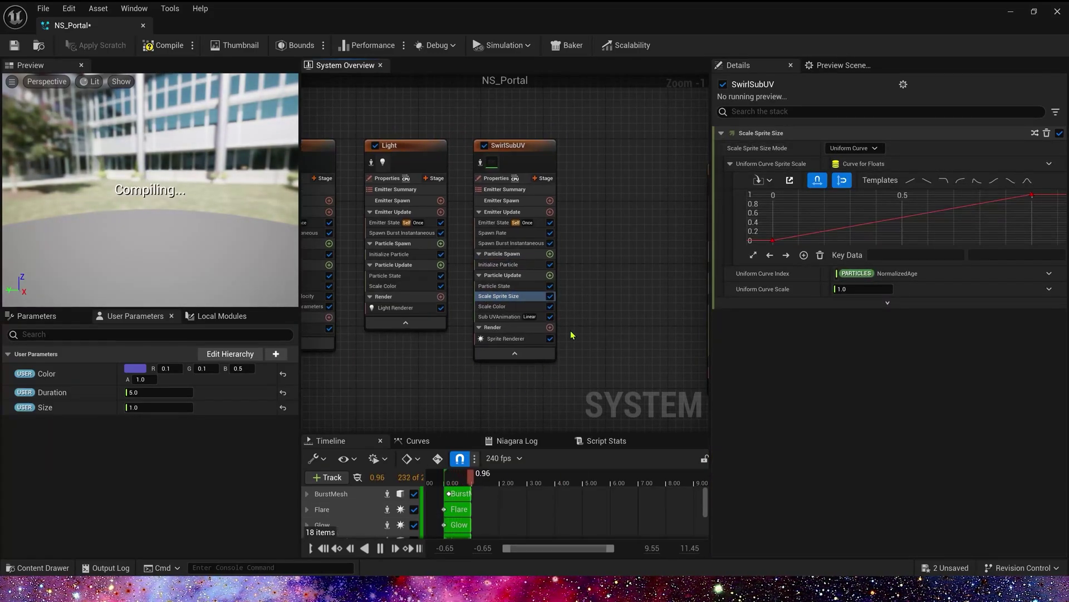
Set SwirlSubUV's Scale Sprite Size mode to Uniform and link its Uniform Scale Factor to the Size user parameter.
left_click(526, 264)
left_click(518, 297)
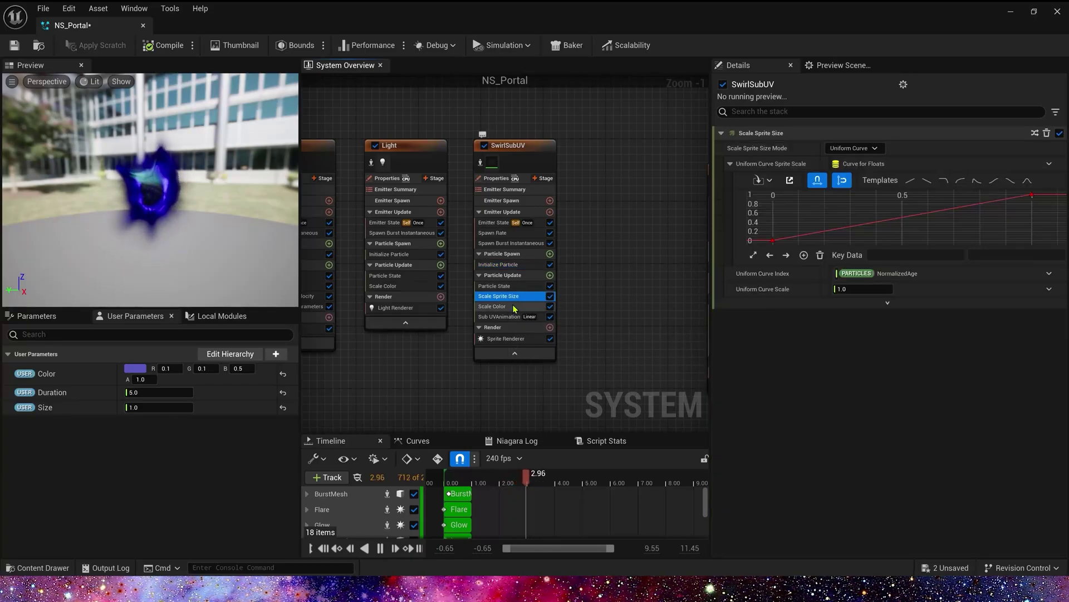
left_click(852, 148)
left_click(839, 163)
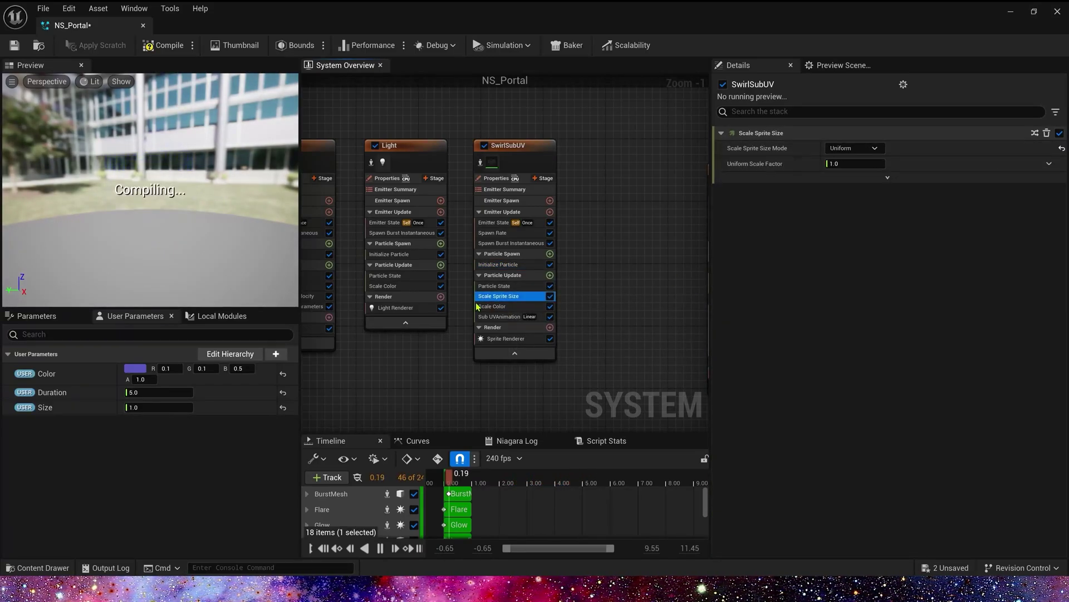
left_click_drag(45, 408, 858, 163)
Check the Light emitter's Initialize Particle and Light Renderer settings and add a float particle attribute named NewRadius.
right_click_drag(362, 378, 419, 386)
left_click(458, 263)
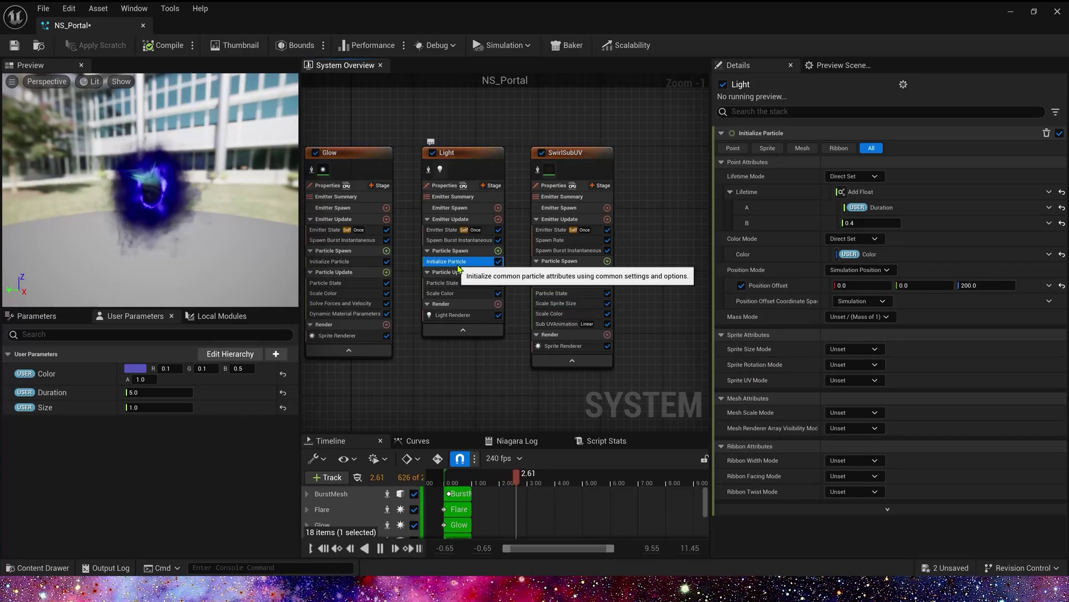
left_click(452, 315)
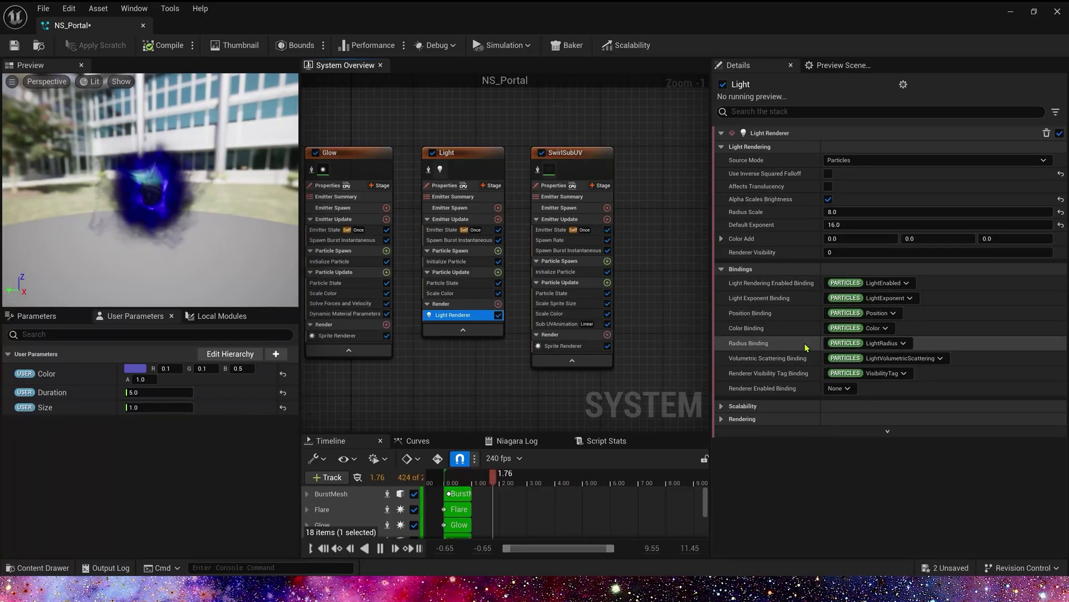
left_click(36, 315)
scroll(207, 427, "down", 3)
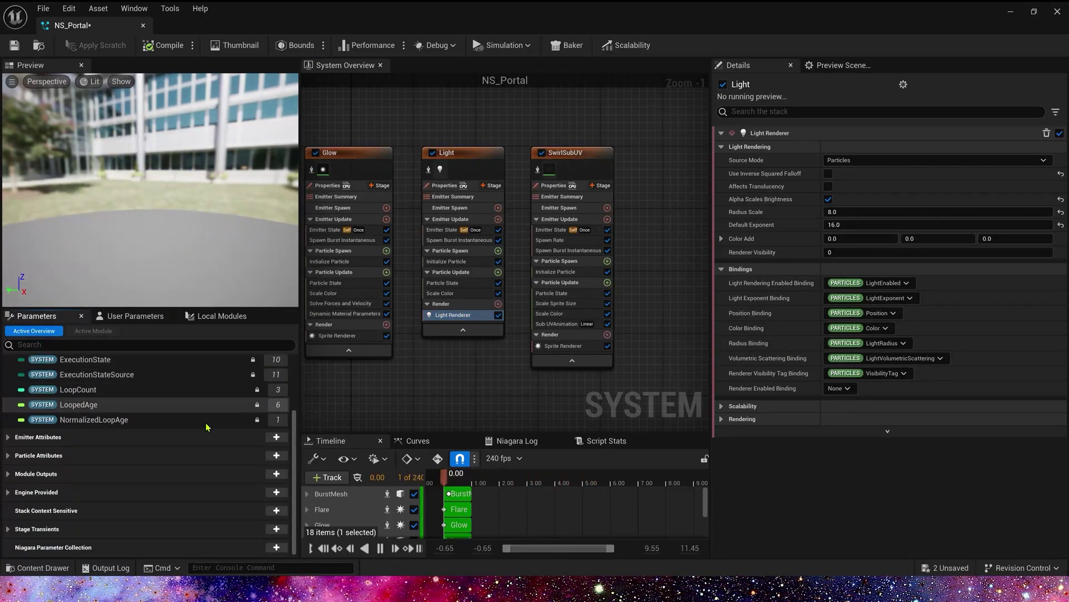
left_click(276, 455)
type("F")
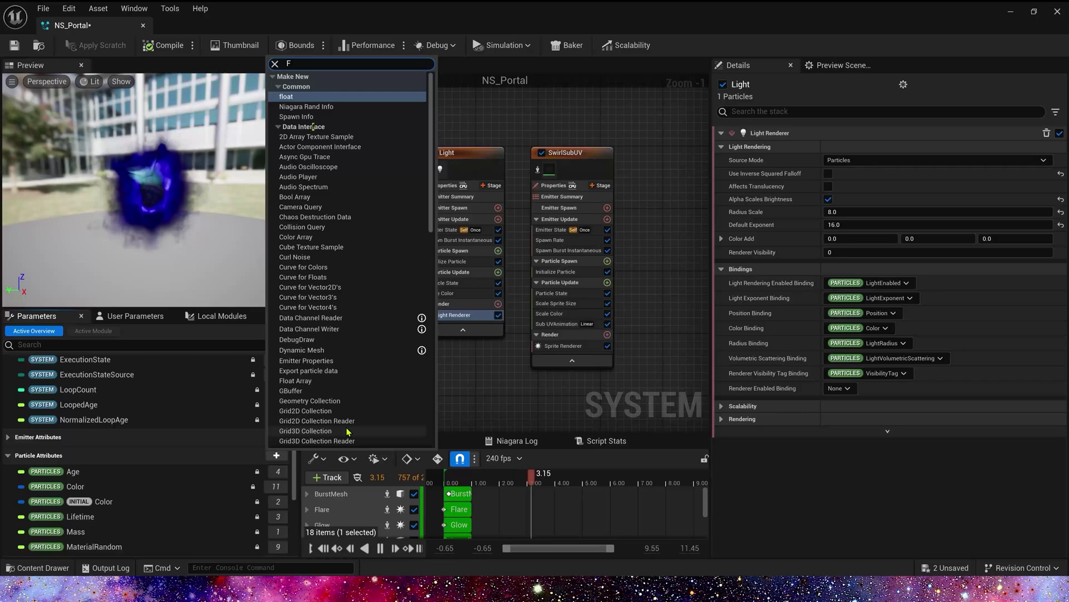
key("Return")
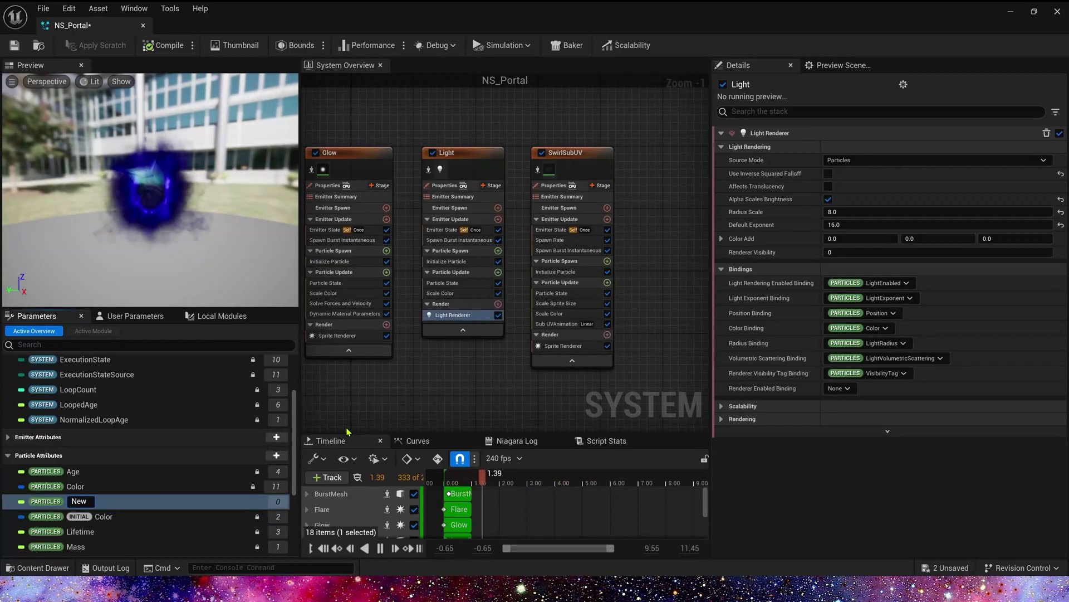
key("Return")
Set NewRadius in the Light emitter's Particle Spawn stage using Multiply Float, with input A linked to the Size user parameter.
scroll(288, 428, "down", 3)
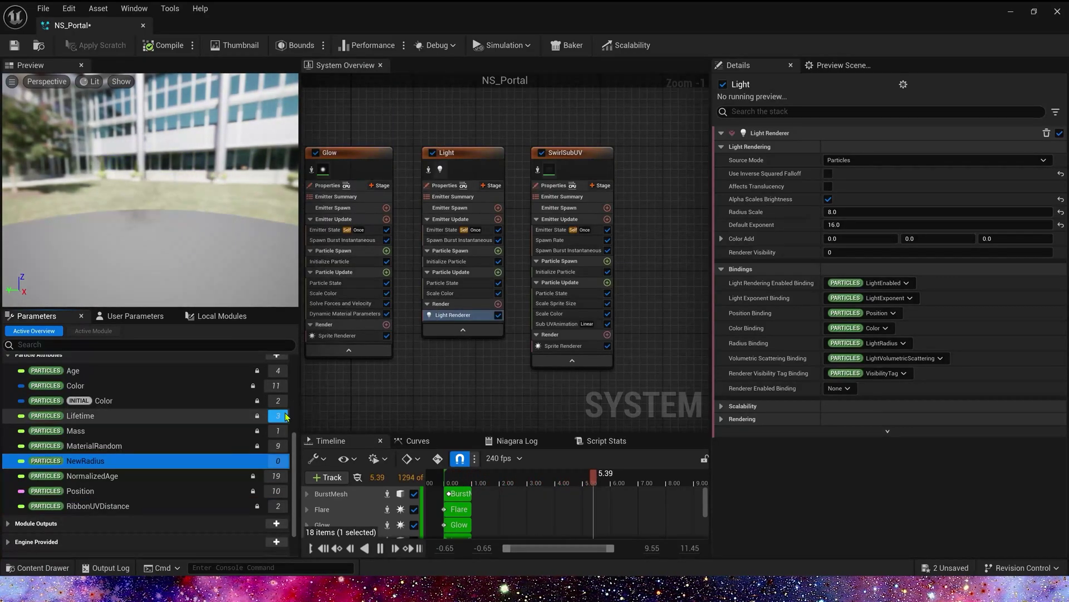
left_click_drag(273, 461, 468, 270)
left_click(1049, 148)
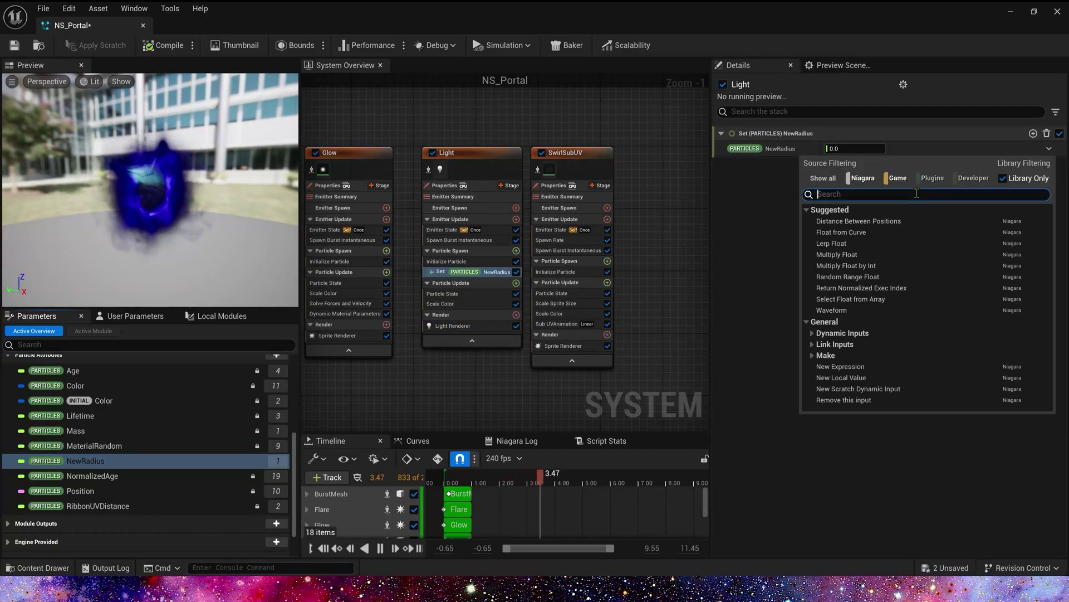
left_click(879, 222)
left_click(135, 316)
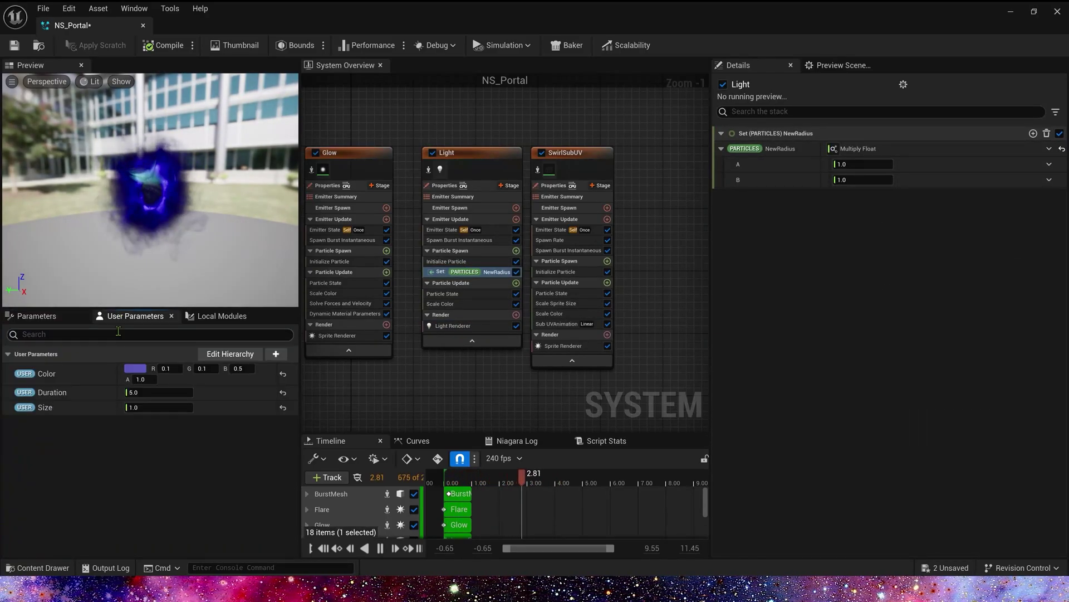
left_click_drag(46, 407, 863, 164)
Add the LightRadius particle attribute for input B of the NewRadius multiplication.
left_click(1050, 180)
type("light")
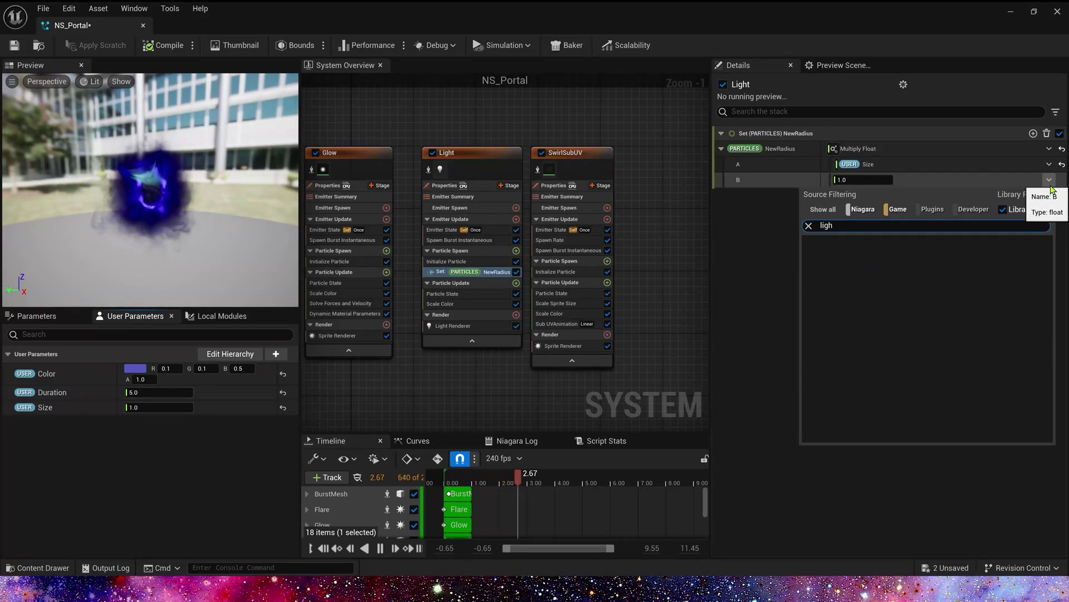
left_click(36, 315)
scroll(85, 455, "down", 3)
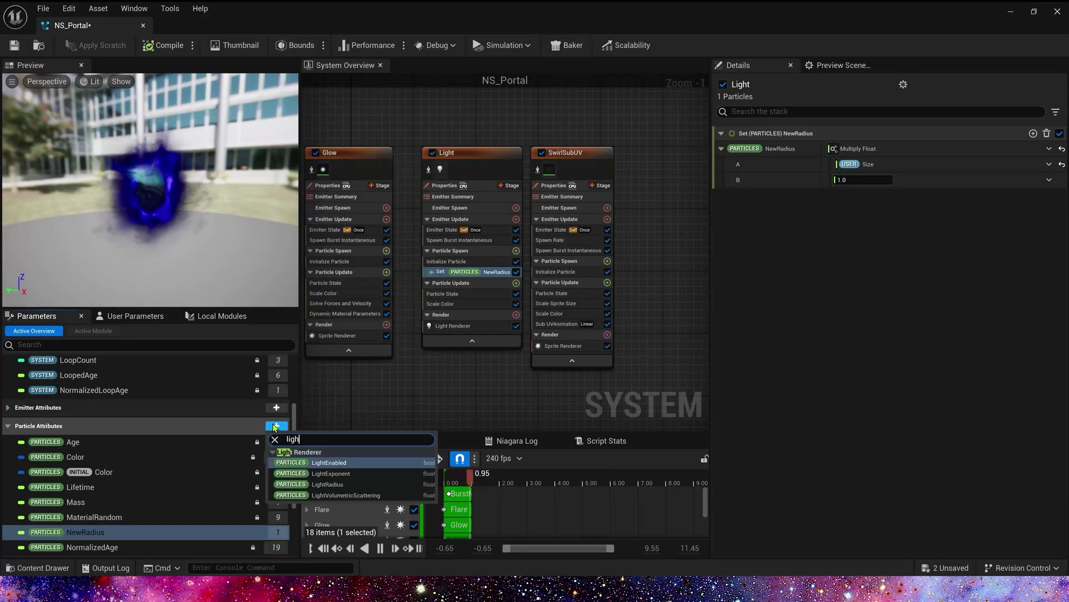
left_click(114, 501)
Bind the Light Renderer's Radius Binding to the NewRadius particle attribute.
left_click(465, 326)
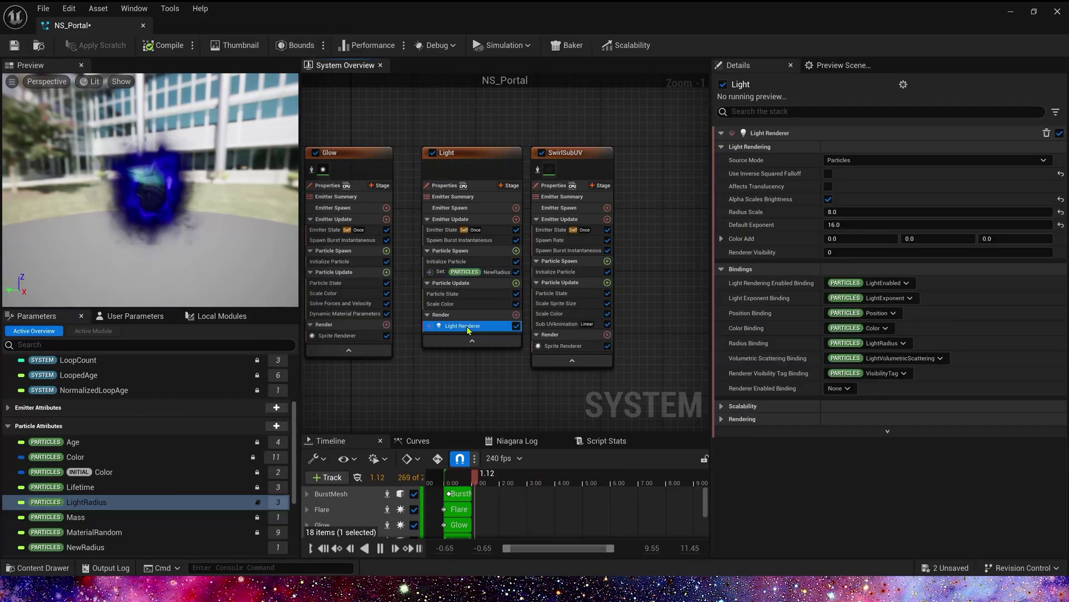
left_click(882, 342)
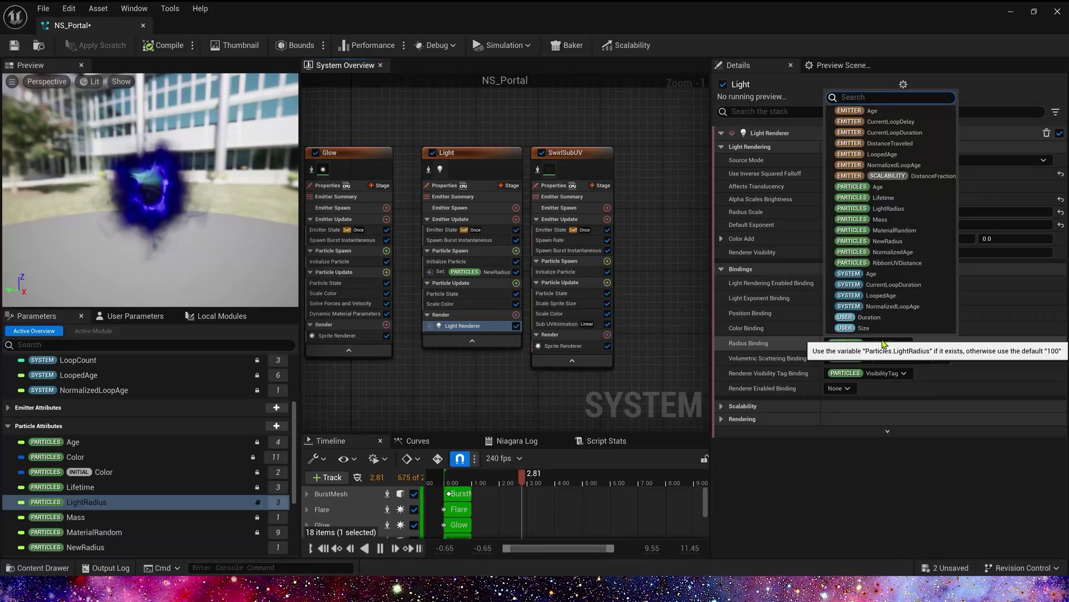
left_click(888, 241)
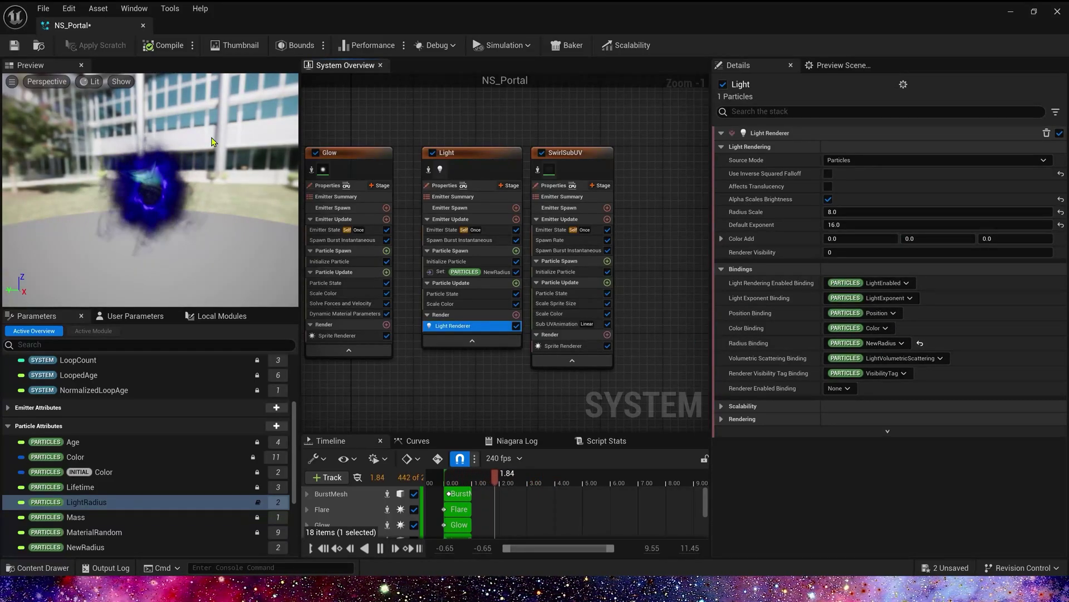
Copy the Scale Sprite Size module from SwirlSubUV into the Glow emitter's Particle Update stage.
right_click_drag(400, 127, 508, 135)
left_click(453, 167)
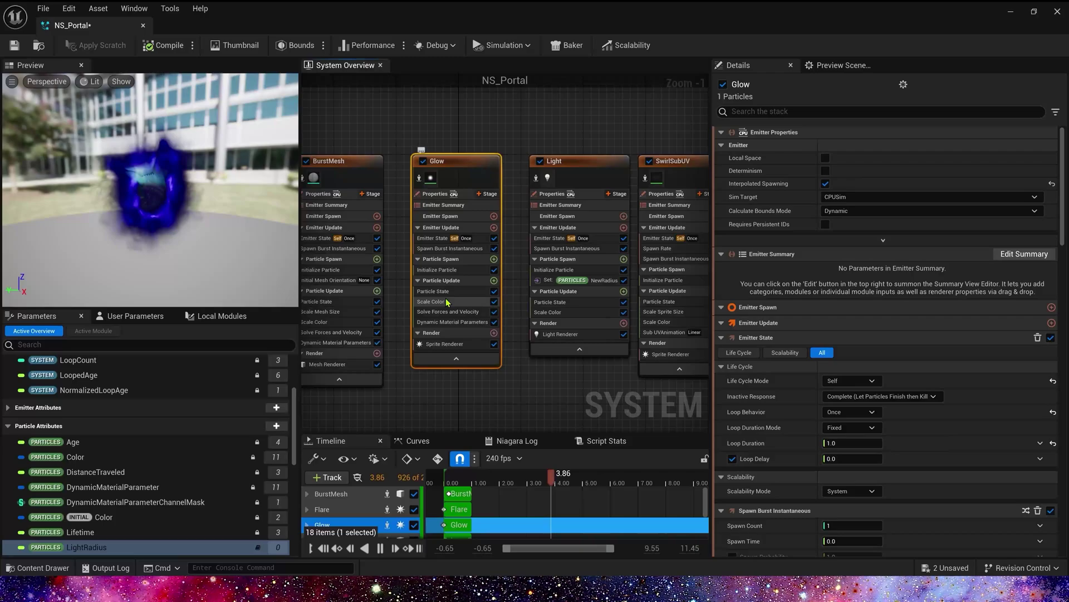
left_click(494, 282)
left_click(671, 312)
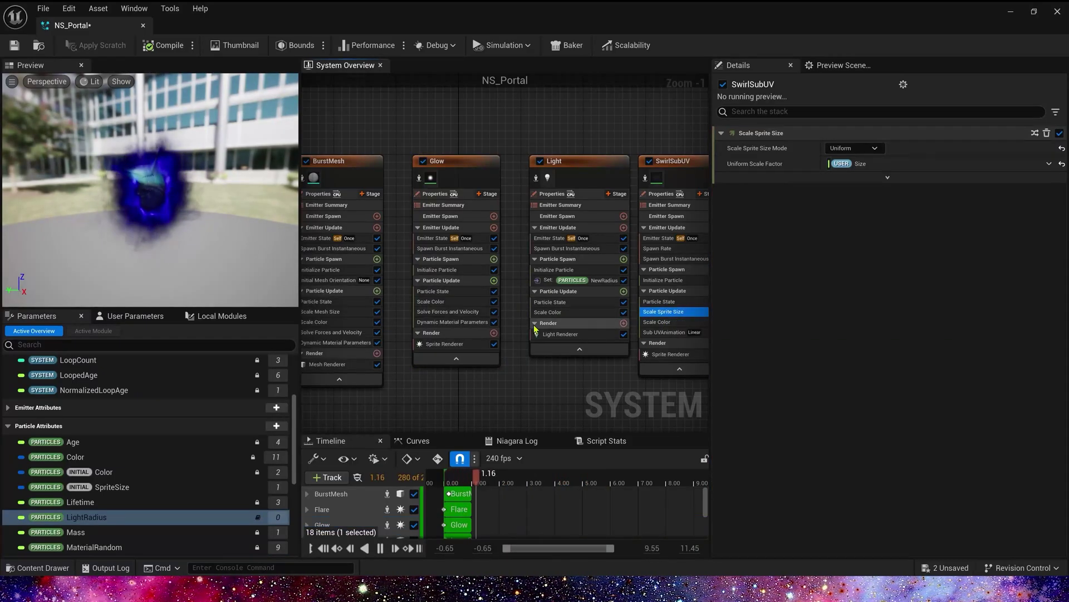
left_click(474, 292)
Set the Scale Curve of BurstMesh's Scale Mesh Size to Vector from Float and link its value to the Size user parameter.
right_click_drag(461, 306, 632, 286)
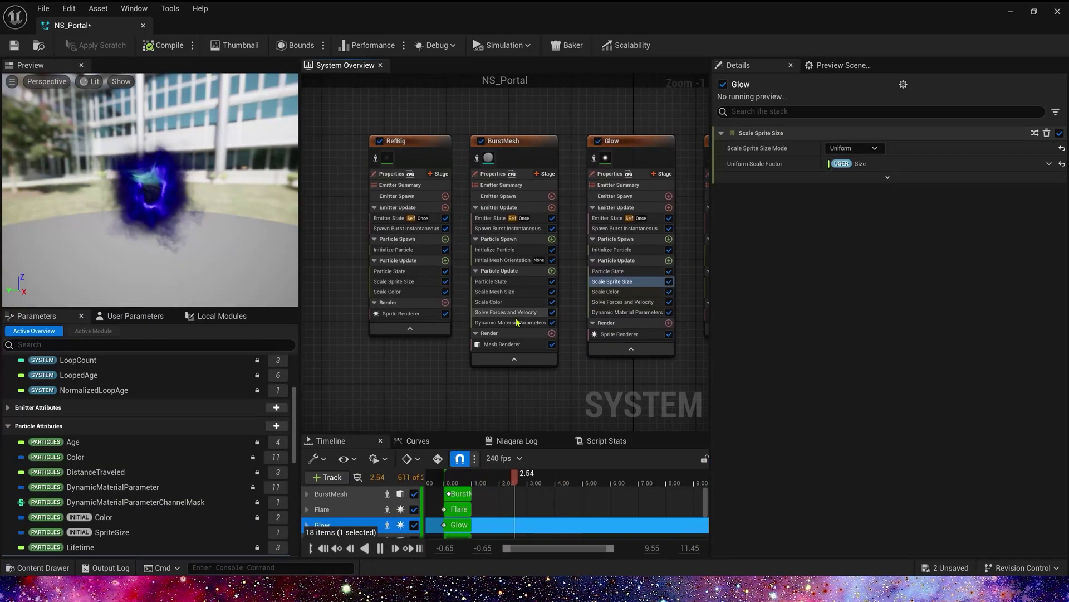
left_click(510, 292)
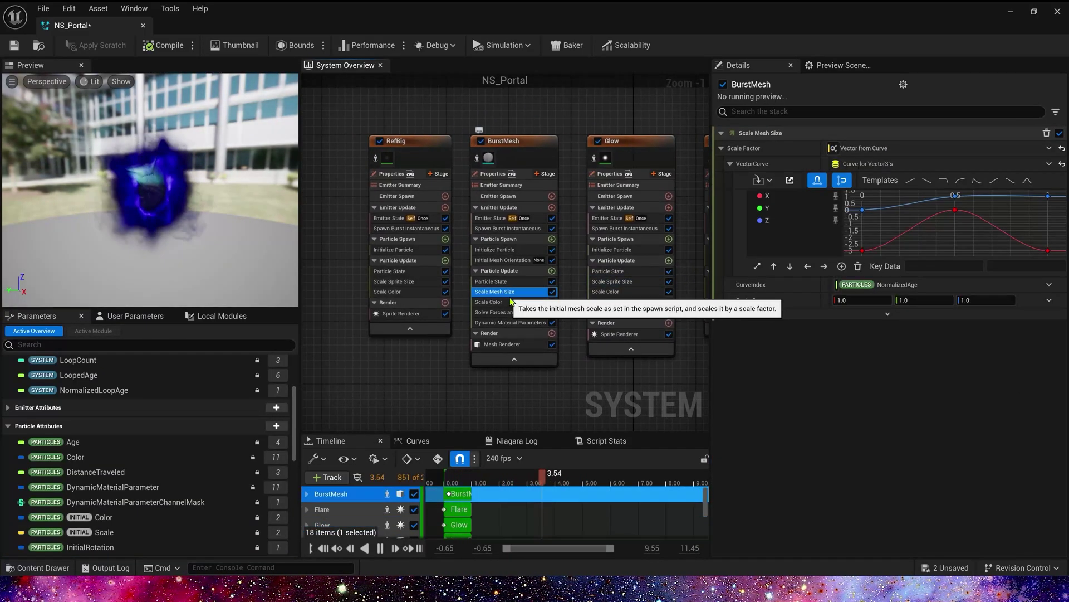
left_click(1049, 300)
type("float")
key("Return")
left_click_drag(44, 407, 883, 316)
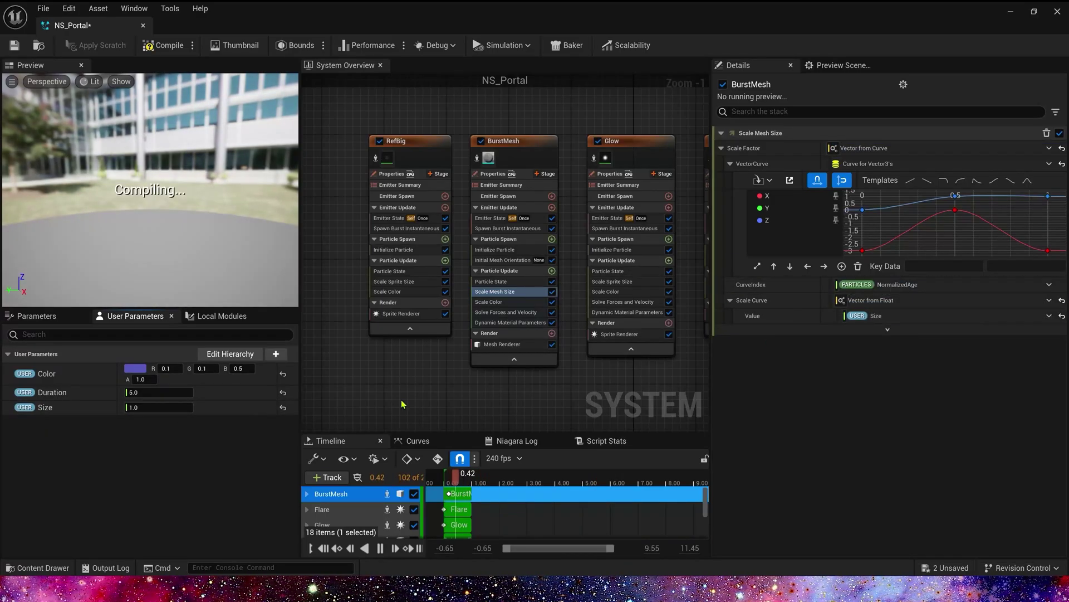
Link the Scale Curve input of Scale Sprite Size to the Size user parameter in the RefBig, Ref and Flare emitters.
right_click_drag(401, 404, 510, 407)
left_click(506, 287)
left_click_drag(46, 407, 864, 305)
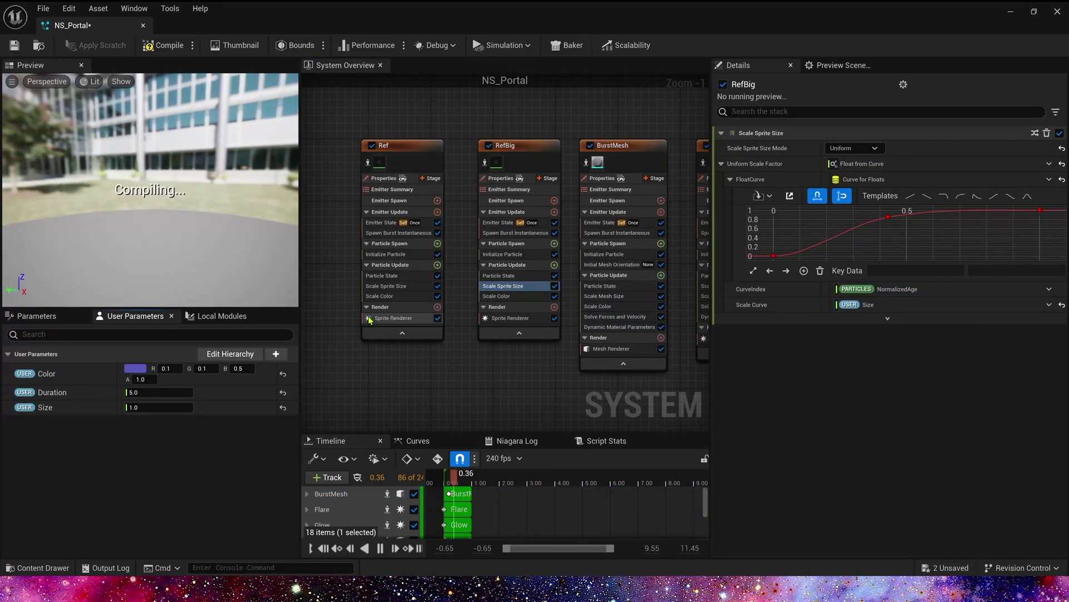
left_click(386, 287)
right_click_drag(384, 362, 508, 385)
left_click(393, 309)
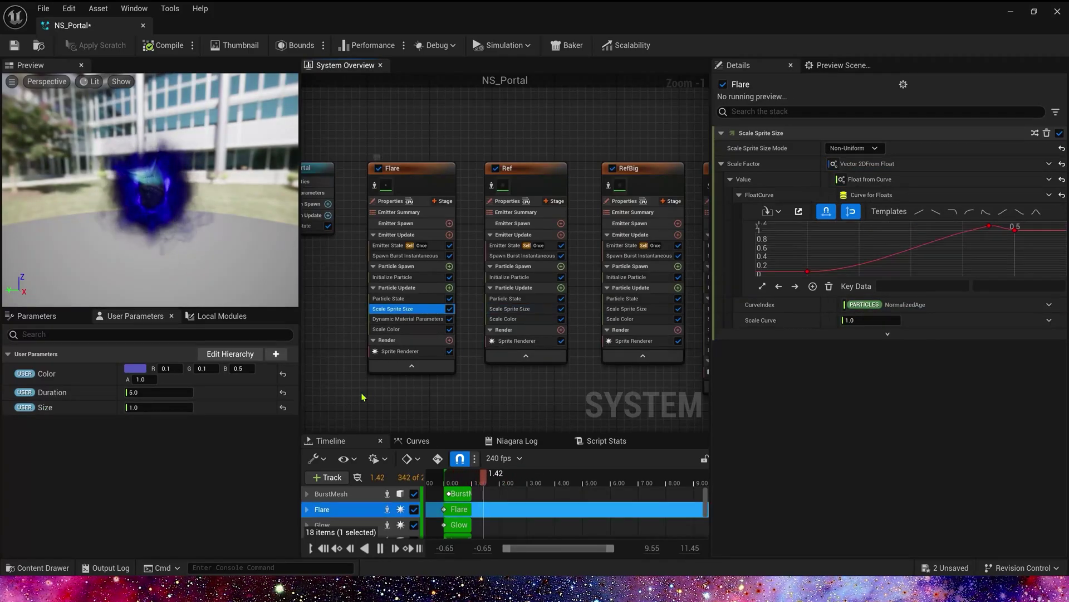
right_click_drag(370, 396, 435, 402)
left_click_drag(43, 407, 872, 319)
Look over the remaining emitters and save the NS_Portal system.
scroll(474, 168, "down", 2)
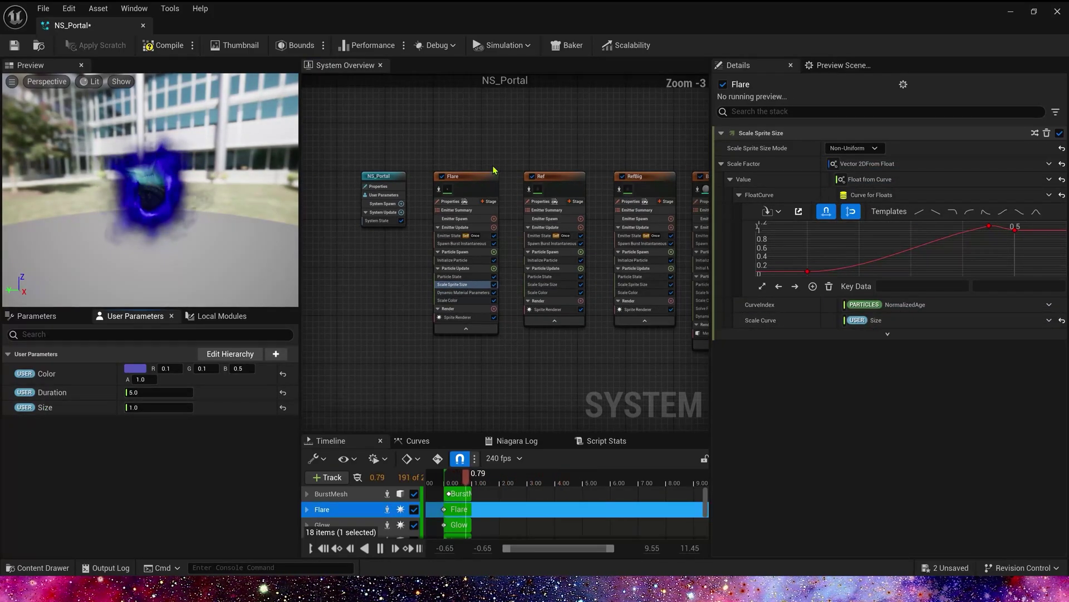
right_click_drag(558, 151, 452, 161)
scroll(501, 170, "down", 1)
right_click_drag(578, 189, 411, 175)
left_click(17, 44)
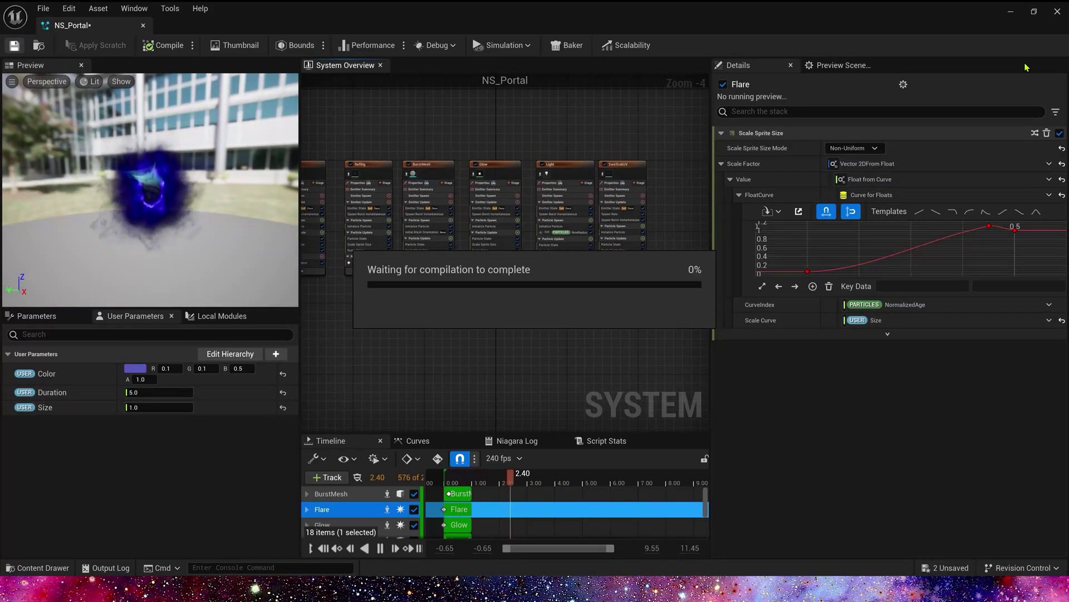
Return to the NightExample level and set the NS_Portal instance's Size parameter to 3.0.
left_click(1010, 13)
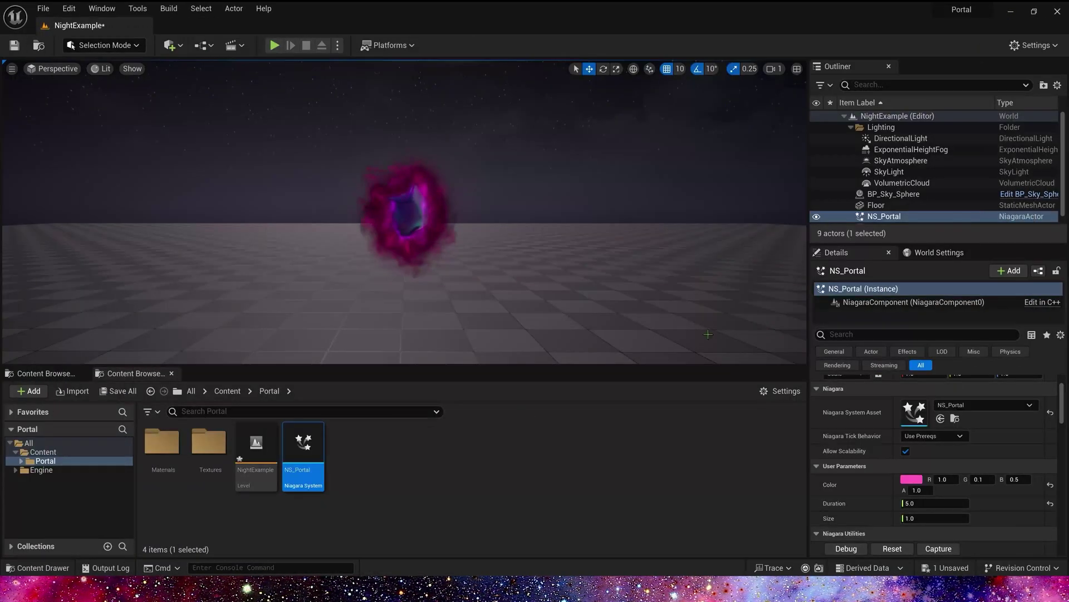
left_click(946, 518)
type("3")
key("Return")
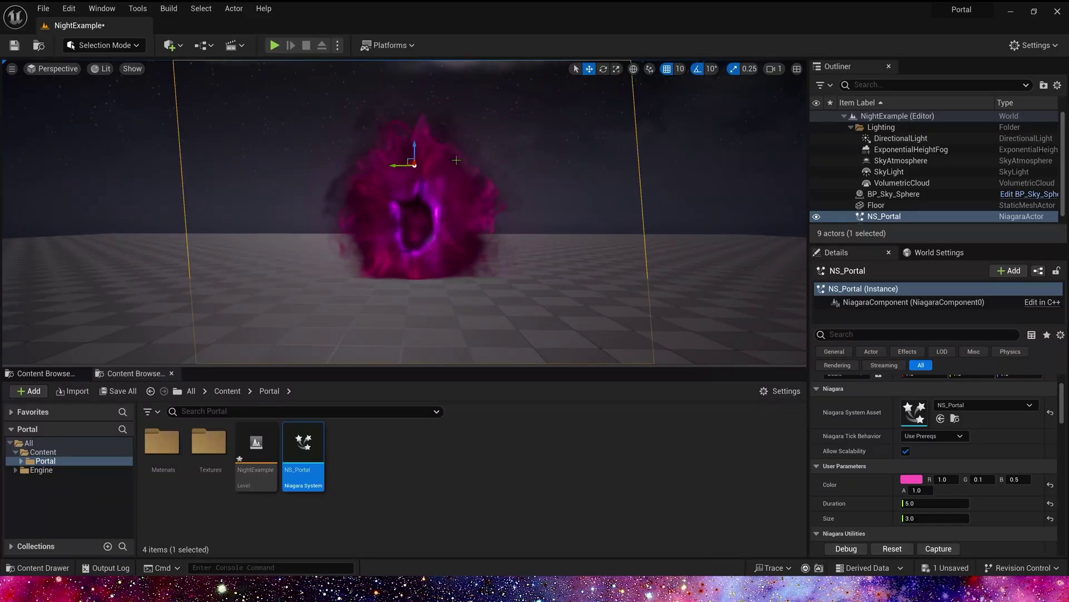
Replay the enlarged portal effect in the level and examine it from different distances and angles.
key("s")
mouse_move(533, 243)
right_mouse_down()
mouse_move(518, 229)
mouse_move(527, 237)
mouse_move(535, 225)
right_mouse_up()
scroll(928, 476, "down", 1)
left_click(895, 531)
key("g")
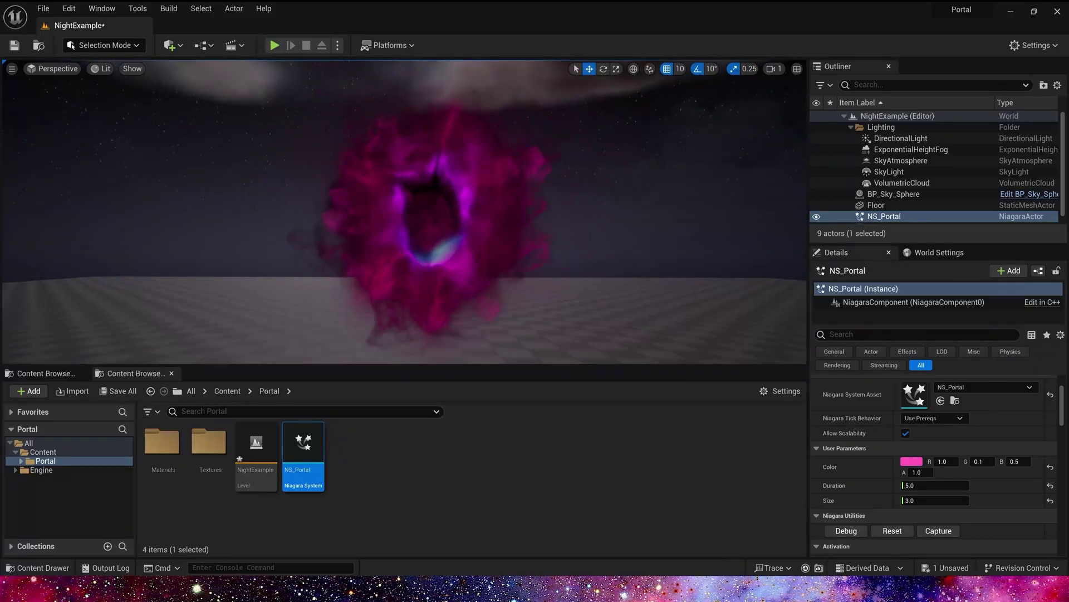
right_click_drag(412, 218, 412, 229)
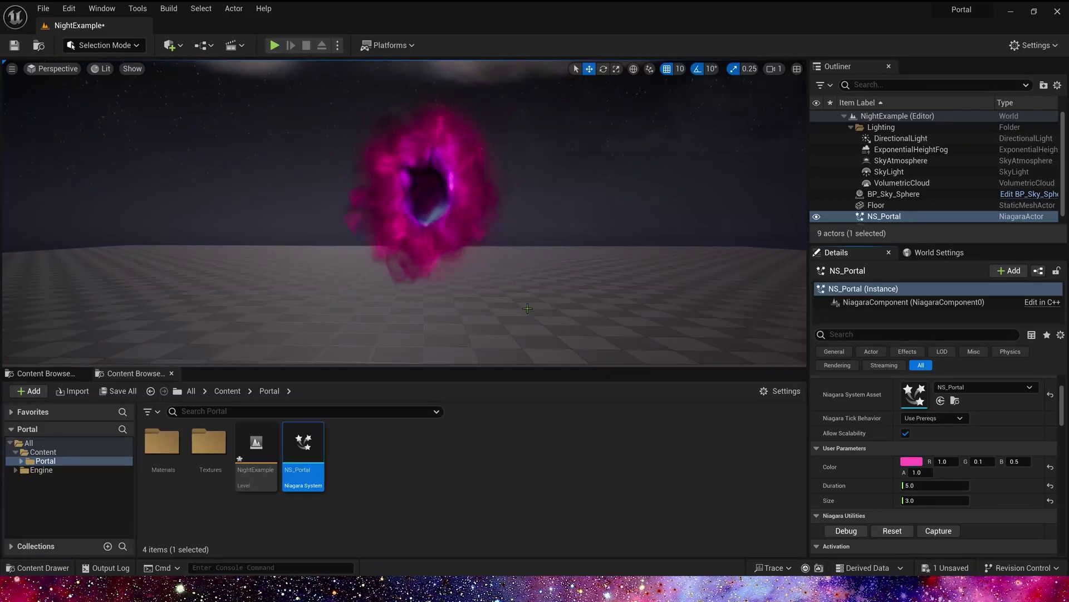
key("w")
right_click_drag(435, 206, 447, 200)
key("s")
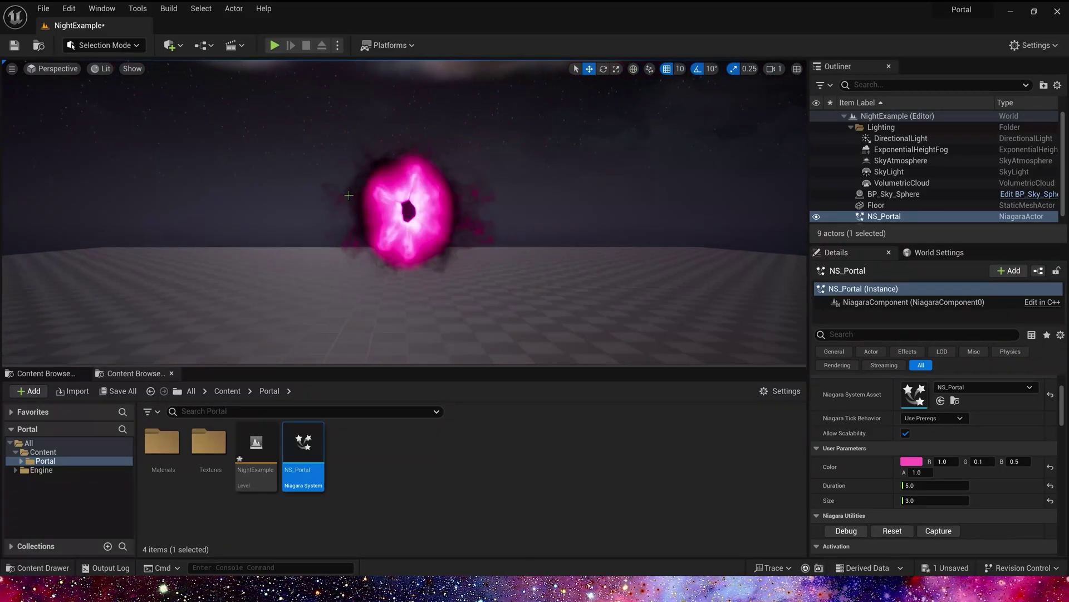
Reopen the NS_Portal system, set its Size user parameter to 3.0 and isolate the InnerPortal emitter.
double_click(304, 446)
scroll(613, 154, "up", 4)
right_click_drag(612, 154, 404, 151)
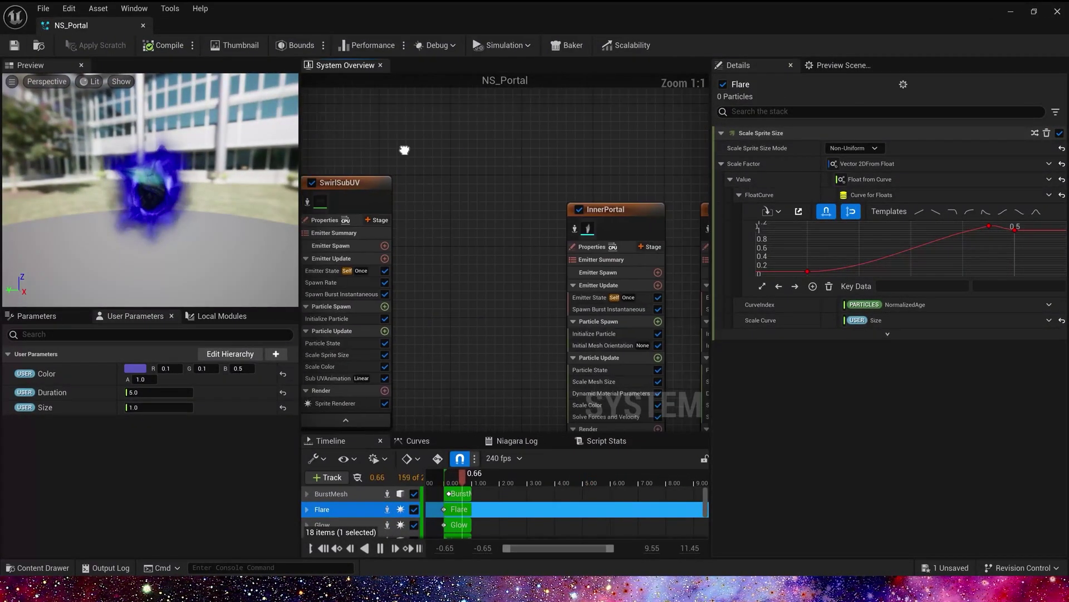
scroll(403, 150, "down", 3)
right_click_drag(657, 154, 461, 150)
left_click_drag(167, 184, 642, 474)
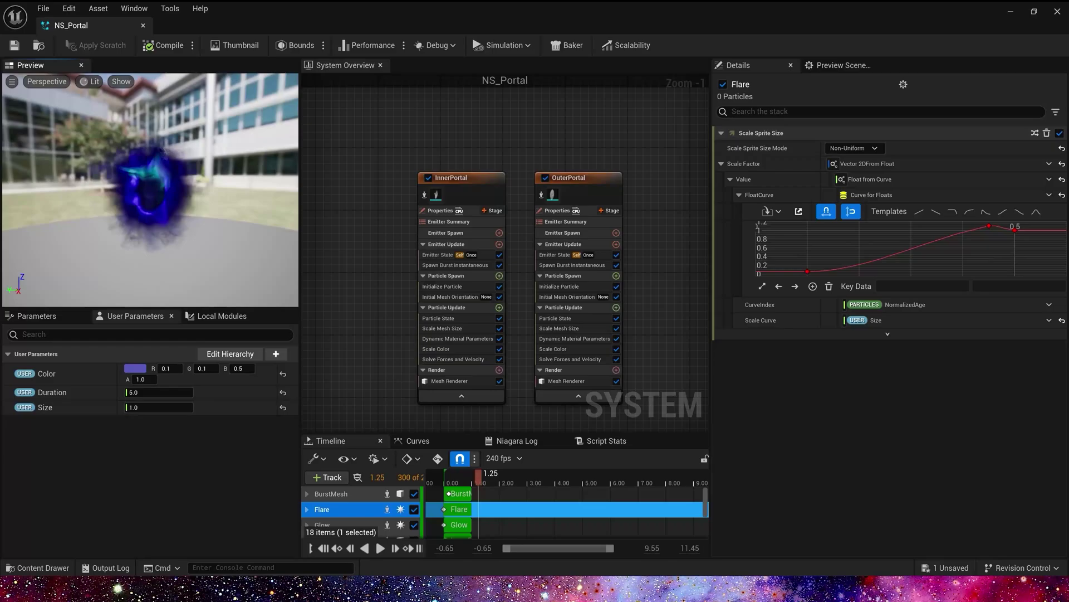
left_click_drag(213, 218, 201, 187)
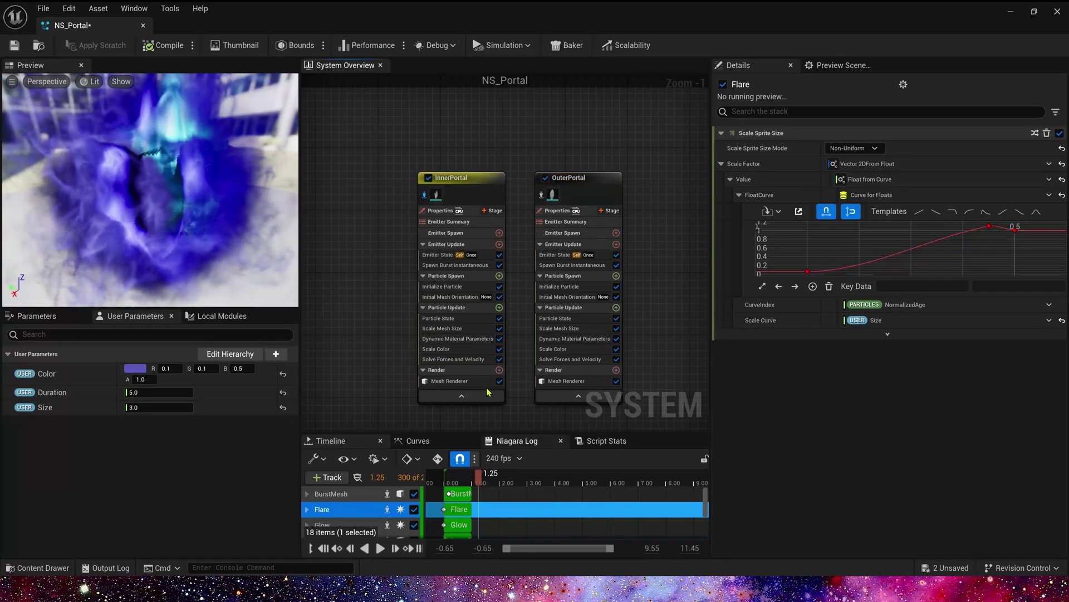
Scrub the timeline to compare the positions of the InnerPortal and OuterPortal meshes, isolating each emitter in turn.
left_click_drag(481, 486, 464, 483)
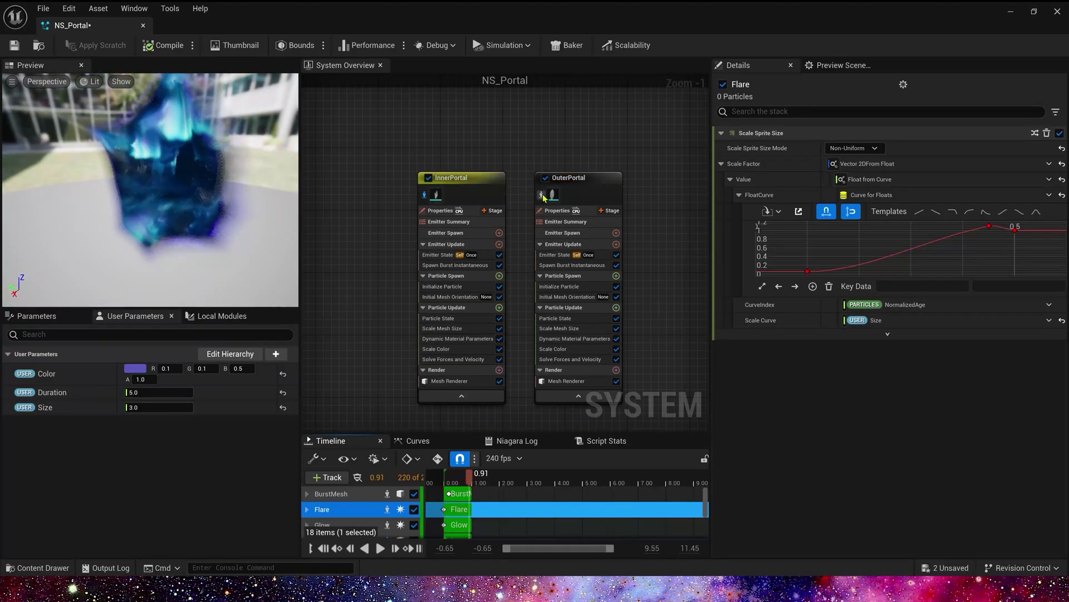
left_click(543, 199)
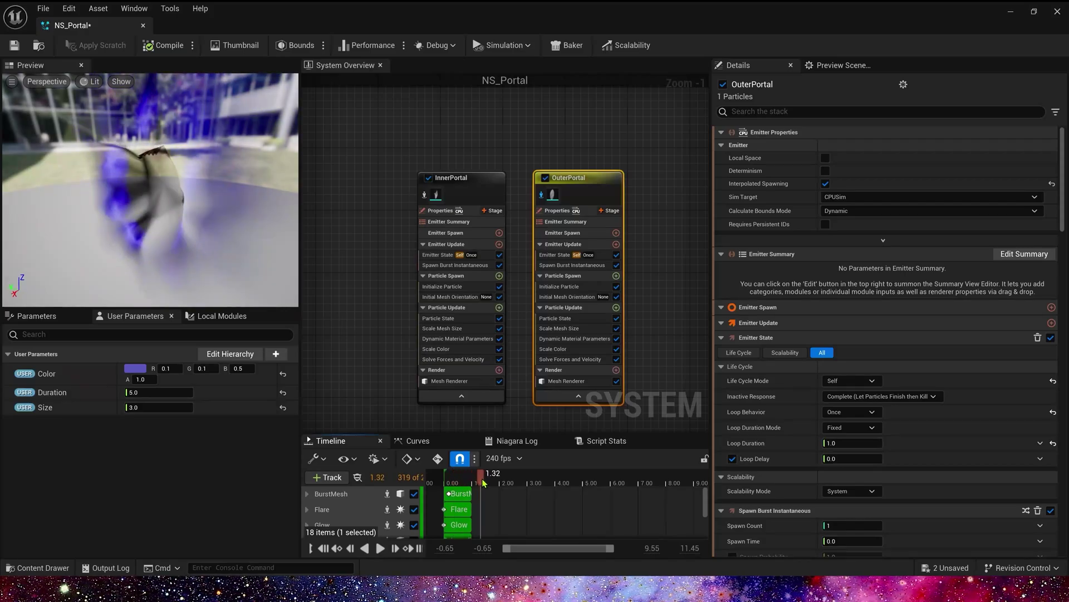
left_click(424, 198)
left_click_drag(497, 481, 459, 478)
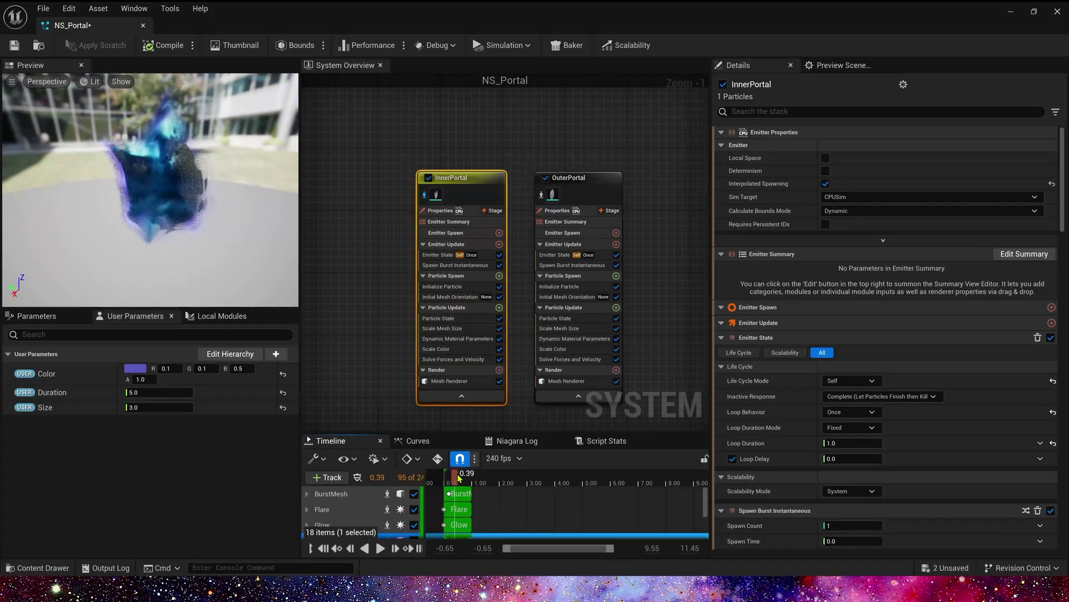
Enable Position Offset in InnerPortal's Initialize Particle module and drive it with a Make Vector input.
left_click(482, 287)
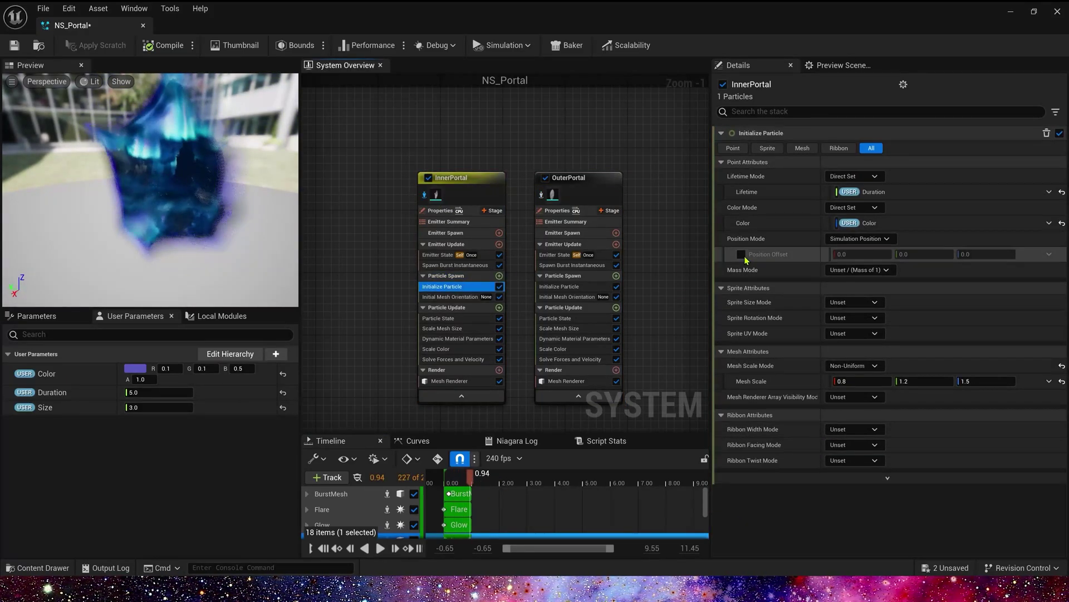
left_click(742, 254)
left_click(1049, 254)
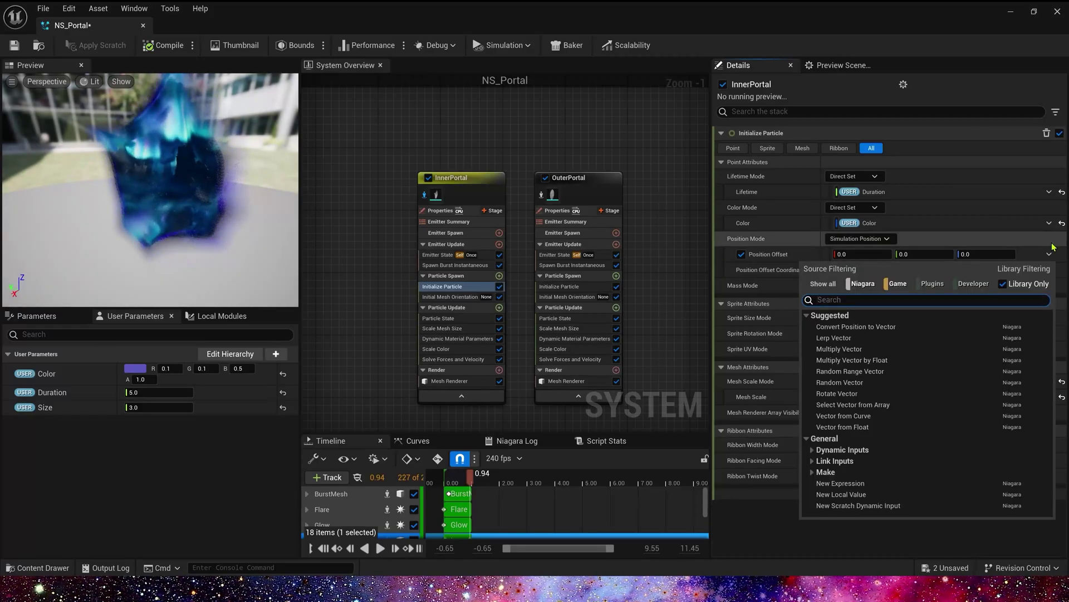
type("make")
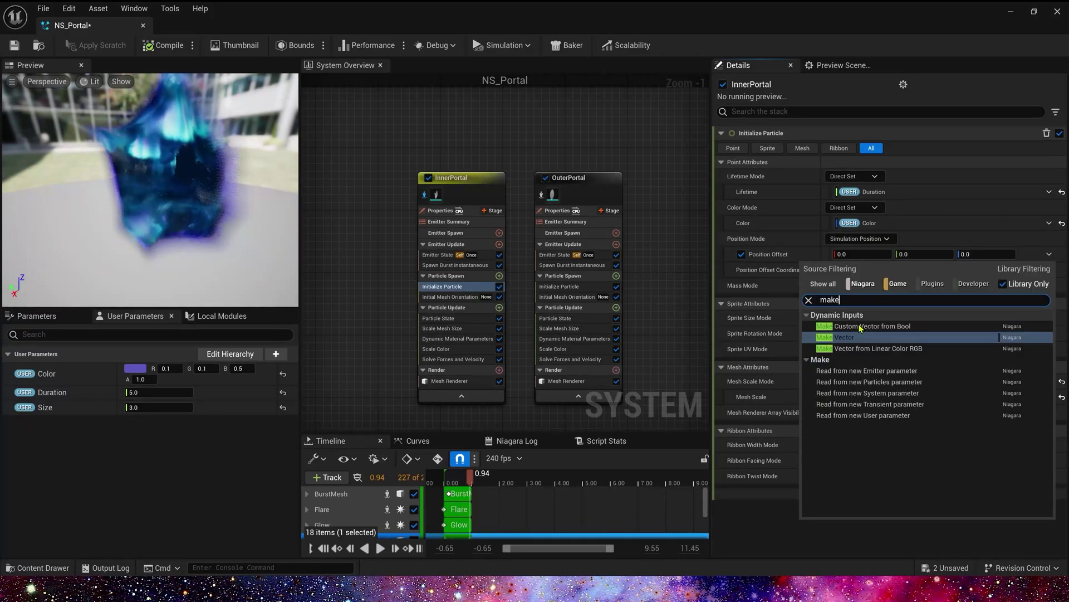
left_click(856, 341)
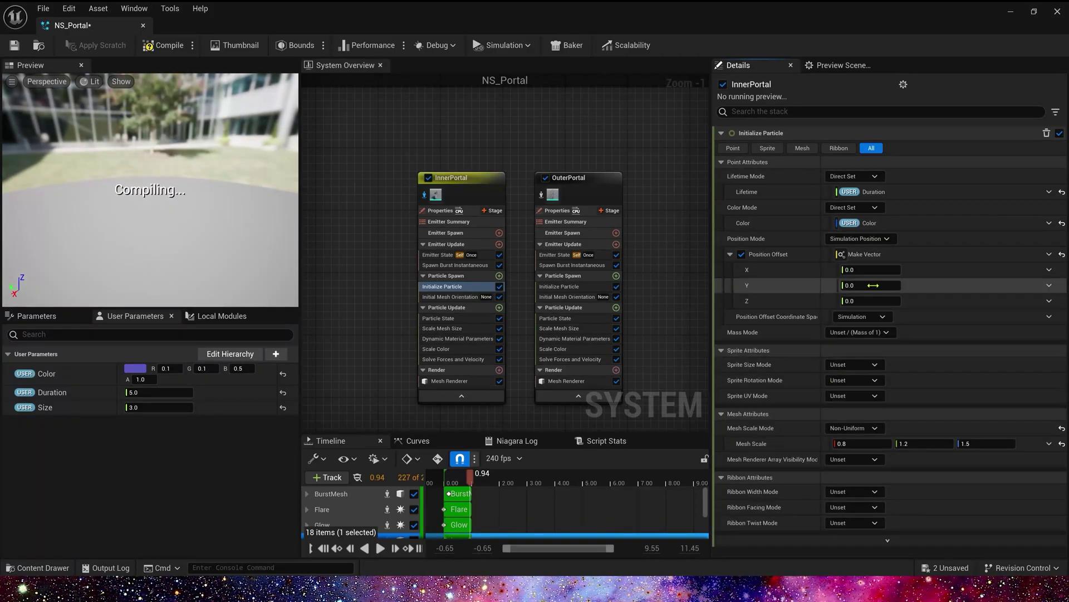
Show the InnerPortal and OuterPortal meshes together at 1.12 on the timeline and try an InnerPortal X offset of 15.
left_click(856, 270)
left_click(425, 195)
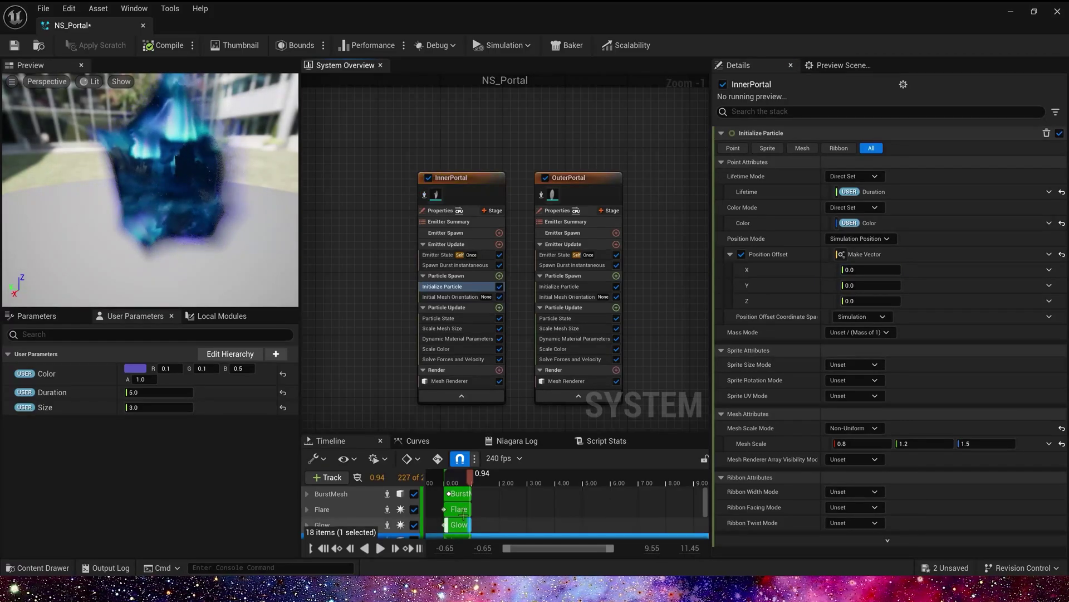
left_click_drag(443, 484, 474, 478)
left_click(875, 270)
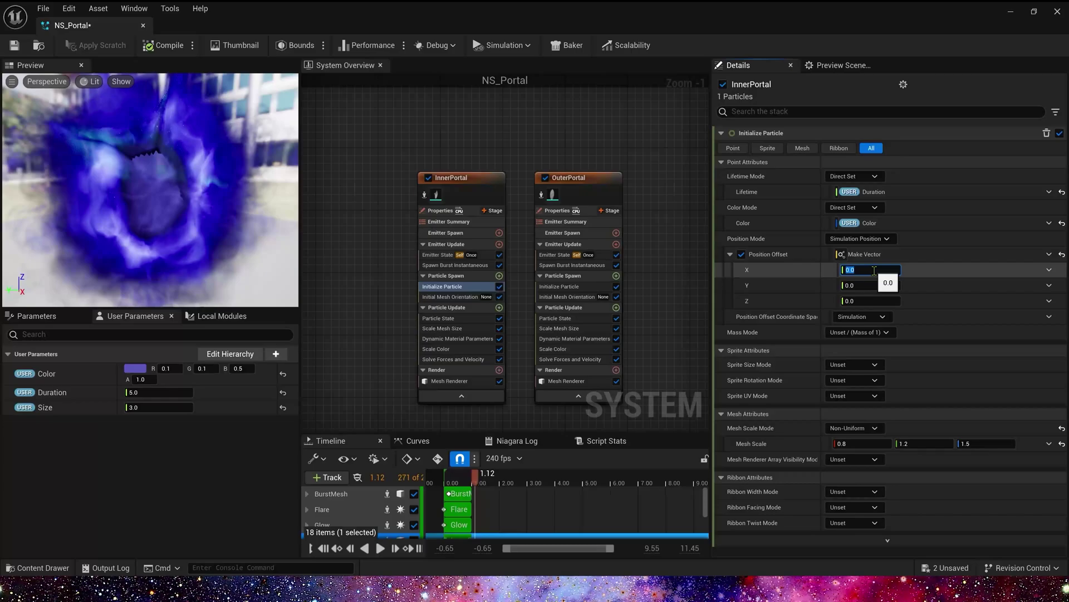
type("5")
key("Tab")
type("15")
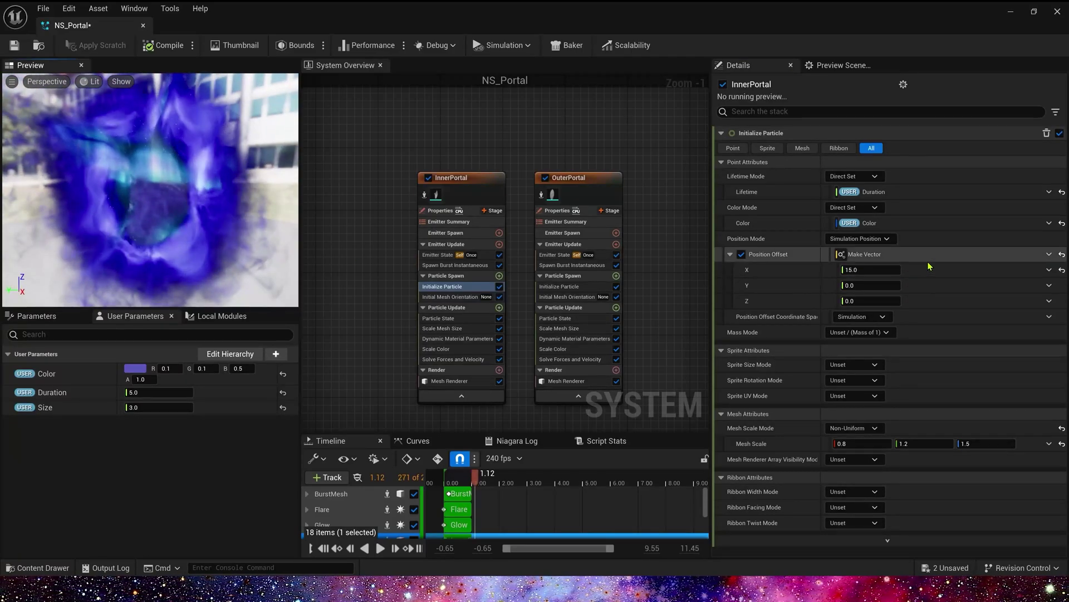
Try InnerPortal X offsets of 20 and 30 and inspect the mesh alignment from farther away in the preview.
left_click(871, 270)
type("20")
key("Tab")
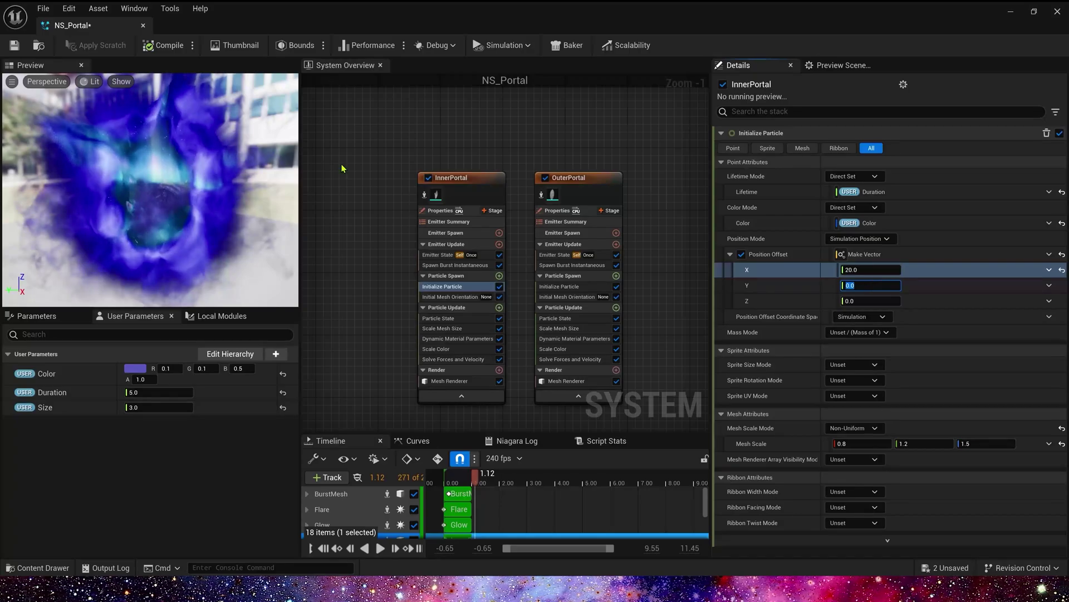
mouse_move(227, 189)
left_mouse_down()
mouse_move(273, 189)
mouse_move(227, 189)
left_mouse_up()
right_click_drag(227, 189, 217, 212)
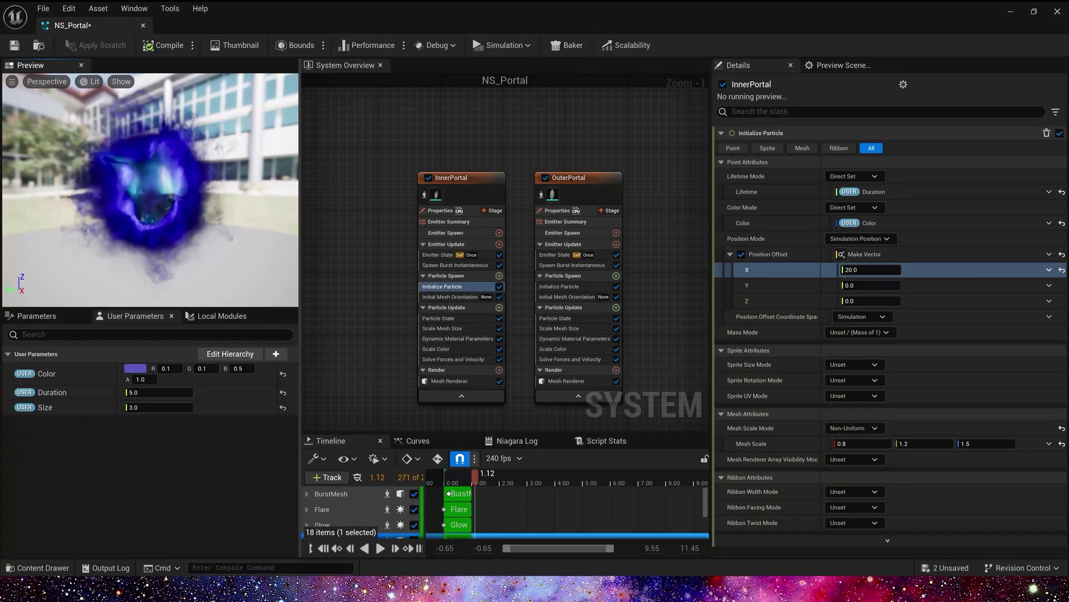
left_click_drag(173, 208, 188, 210)
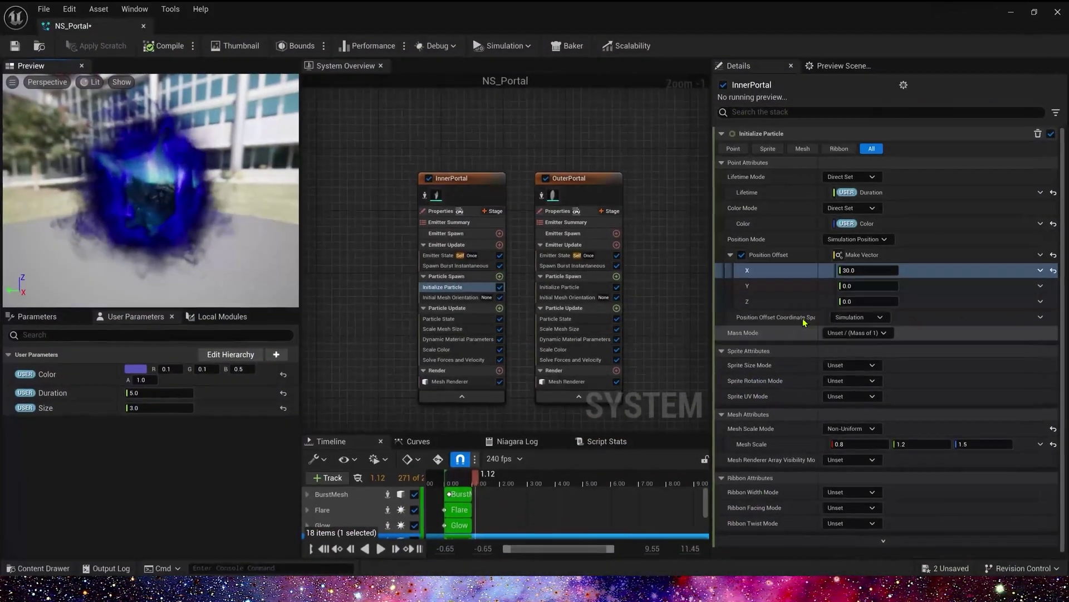
Drive InnerPortal's X position offset with a Multiply Float of the Size user parameter and 10.
left_click(1040, 270)
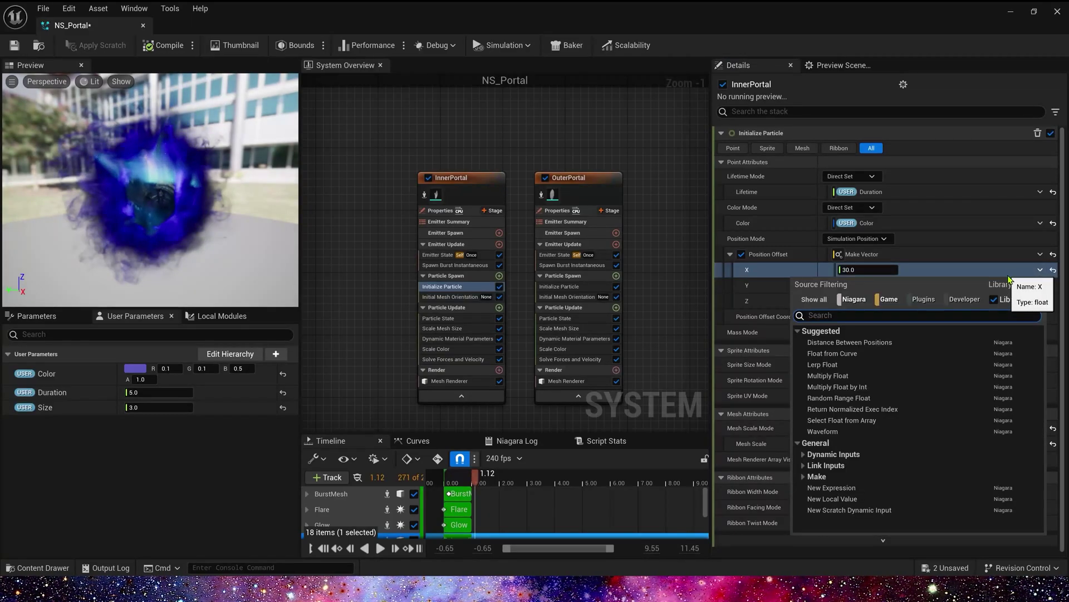
type("multiply")
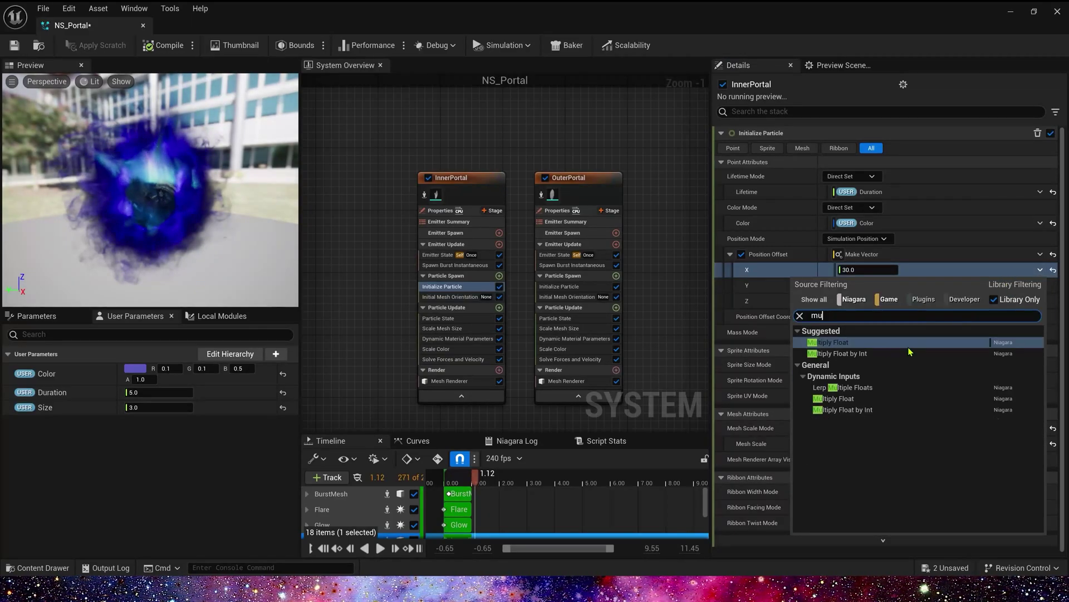
left_click(862, 347)
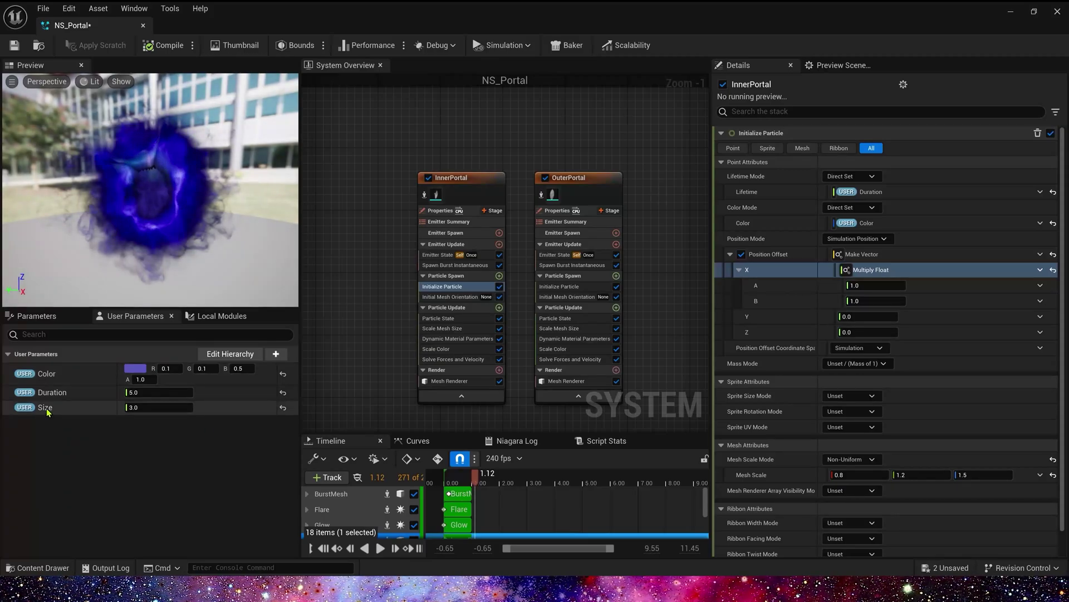
left_click_drag(44, 407, 882, 285)
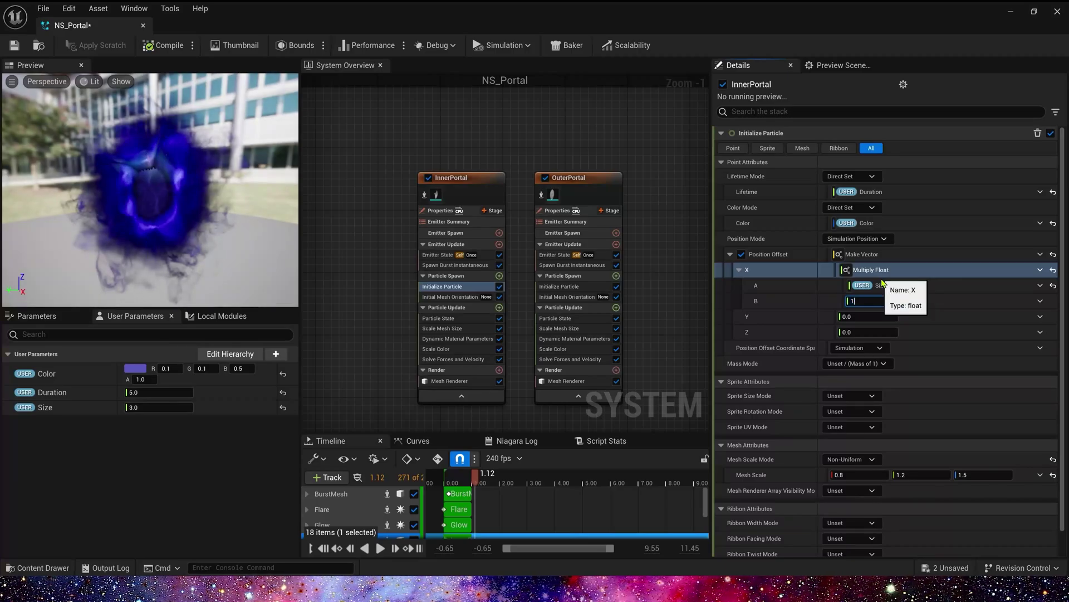
Enable Position Offset in OuterPortal's Initialize Particle module and copy InnerPortal's Make Vector input into it.
left_click(557, 287)
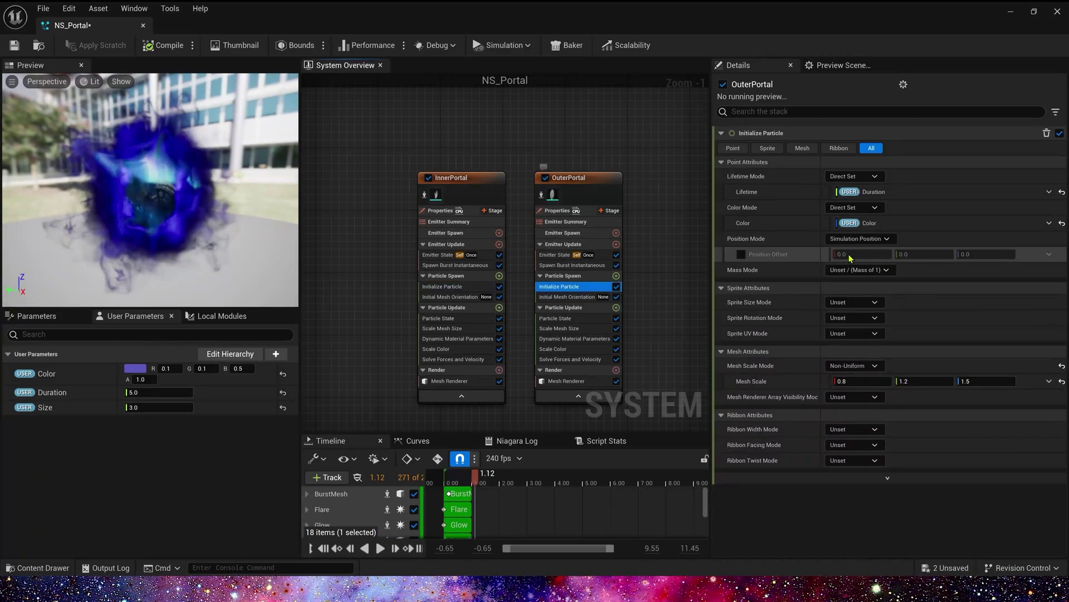
left_click(742, 254)
left_click(487, 288)
left_click(903, 260)
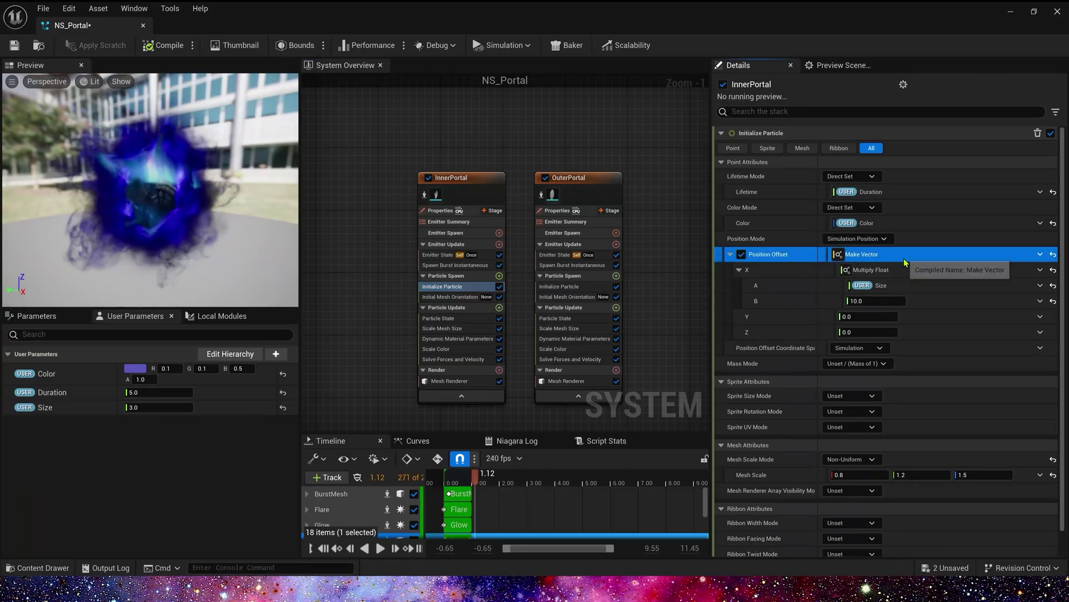
left_click(557, 286)
left_click(784, 258)
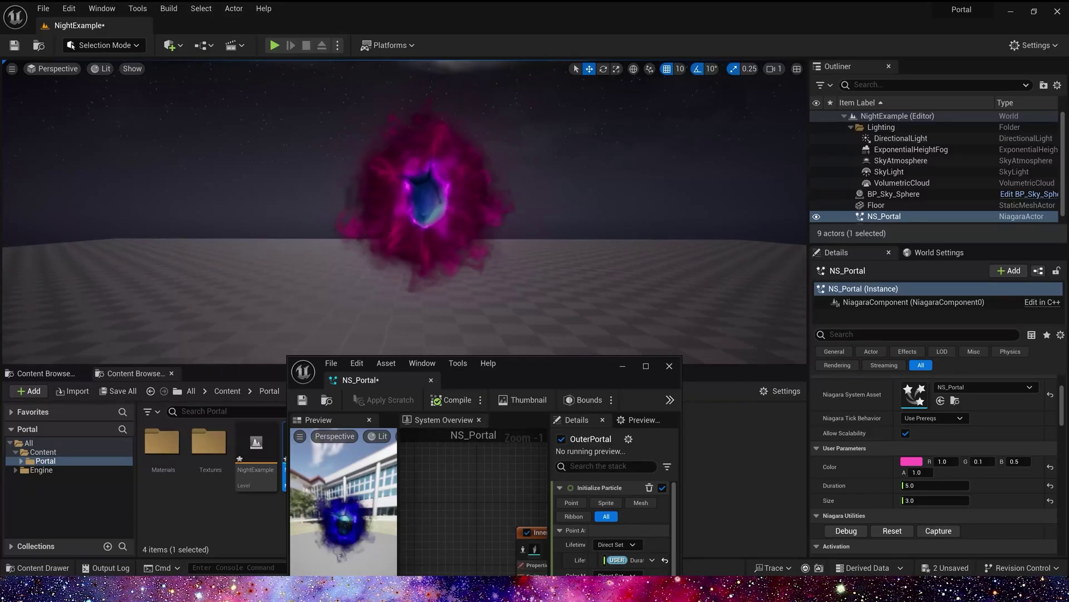
In the NightExample level, set the NS_Portal instance's Size to 5.0 and Color to R 0.1, G 1.0, B 0.5, replaying the effect.
left_click(894, 531)
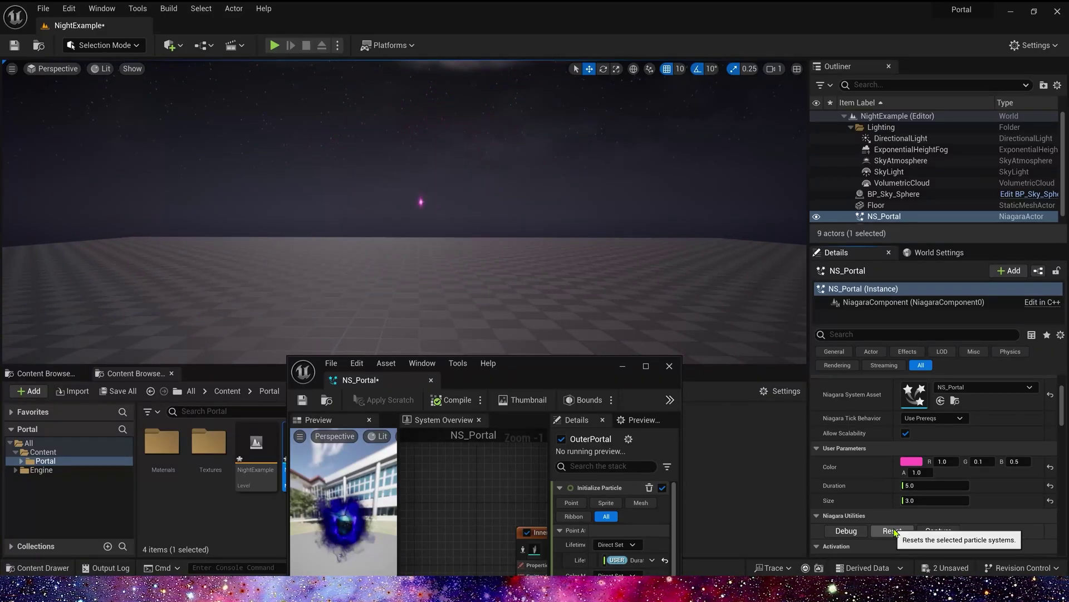
left_click(922, 487)
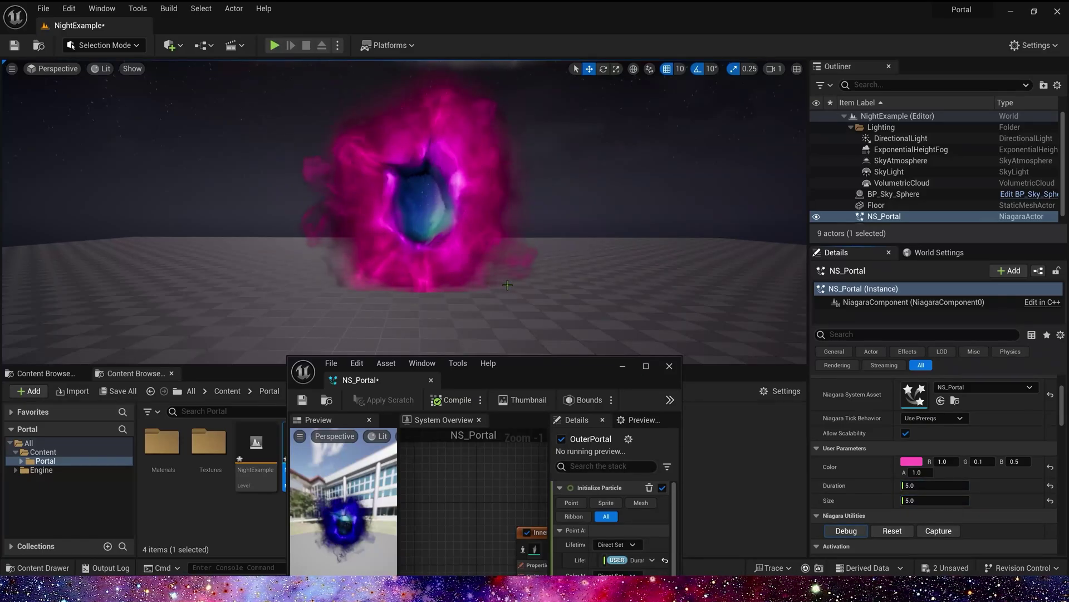
right_click_drag(508, 284, 504, 276)
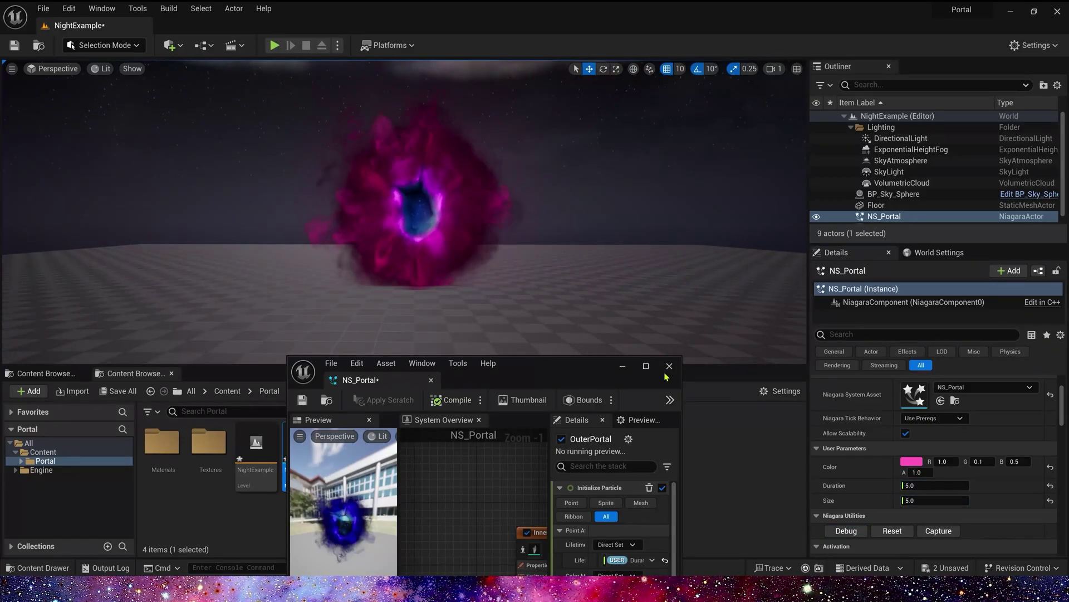
left_click(943, 461)
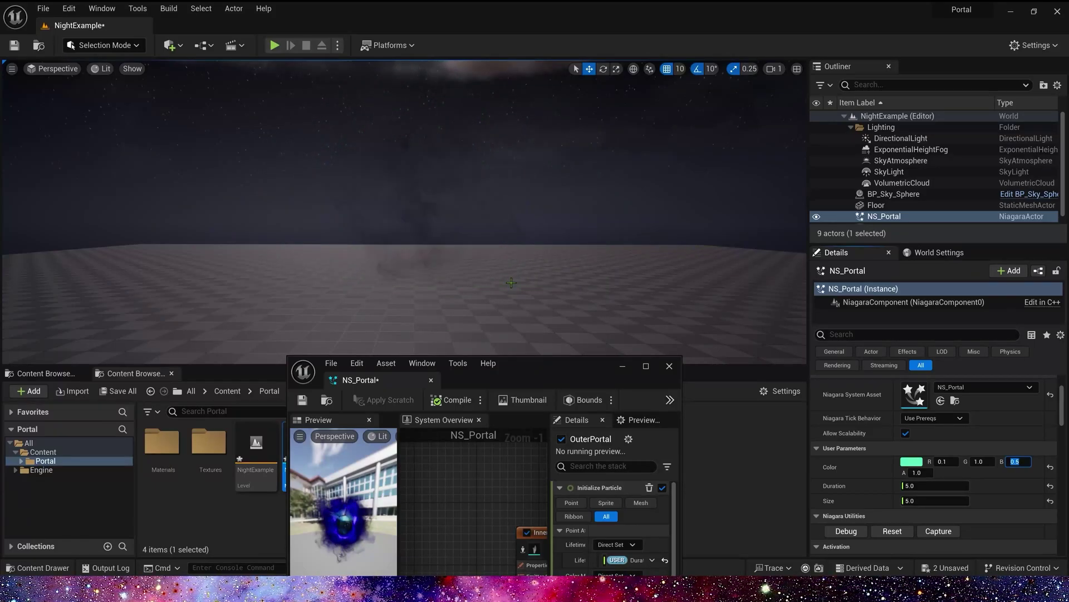
left_click(893, 531)
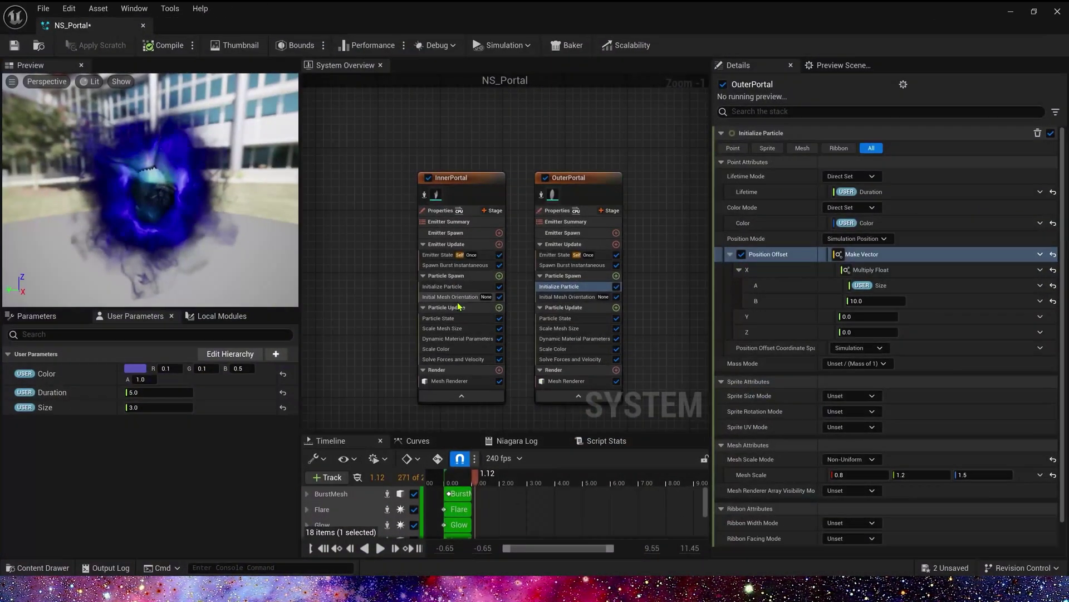
Return to the NS_Portal system and look through its emitters, from Ref and RefBig across to InnerPortal and OuterPortal.
scroll(458, 306, "down", 3)
right_click_drag(387, 227, 640, 220)
right_click_drag(446, 167, 560, 170)
scroll(489, 193, "up", 3)
mouse_move(477, 192)
right_mouse_down()
mouse_move(505, 120)
mouse_move(620, 128)
right_mouse_up()
right_click_drag(503, 113, 570, 115)
mouse_move(446, 117)
right_mouse_down()
mouse_move(620, 131)
mouse_move(354, 125)
right_mouse_up()
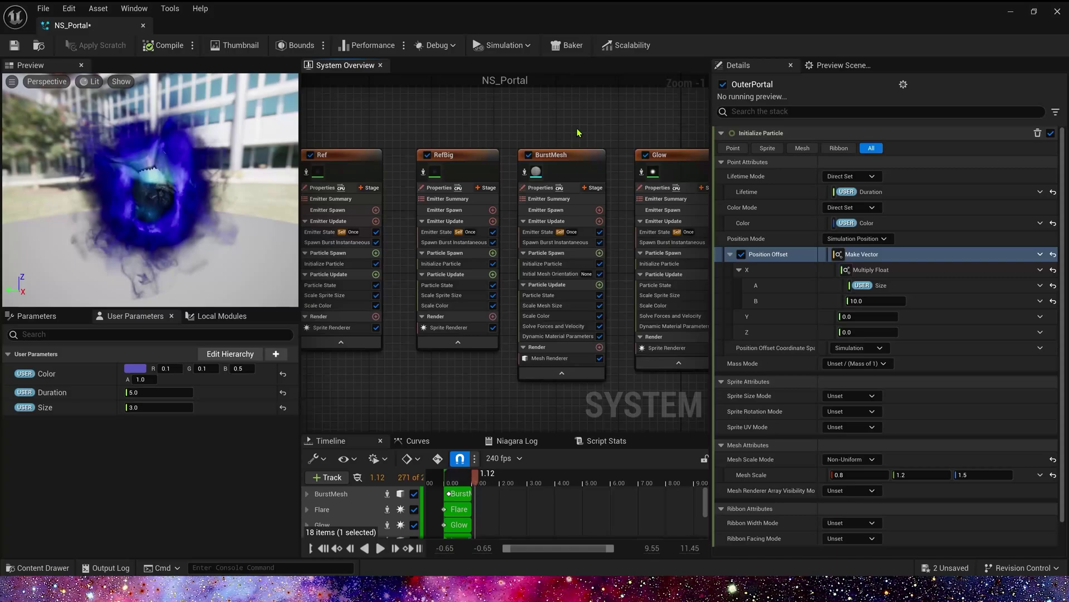
right_click_drag(579, 133, 362, 129)
scroll(576, 120, "down", 2)
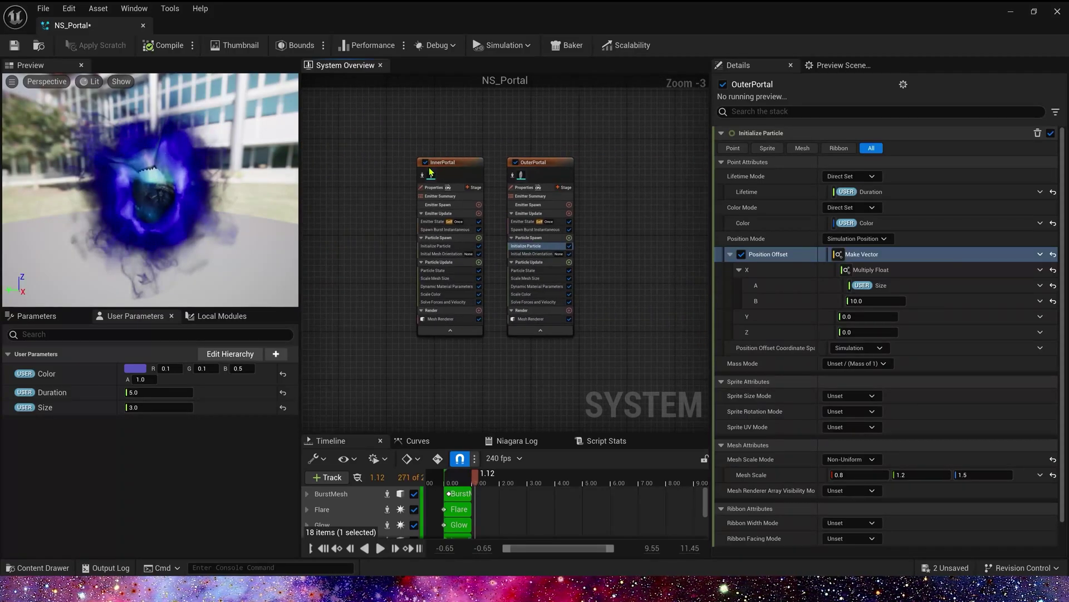
Isolate the OuterPortal emitter and set the last key of its Scale RGB curve to 2.0 on all channels.
left_click_drag(487, 475, 457, 482)
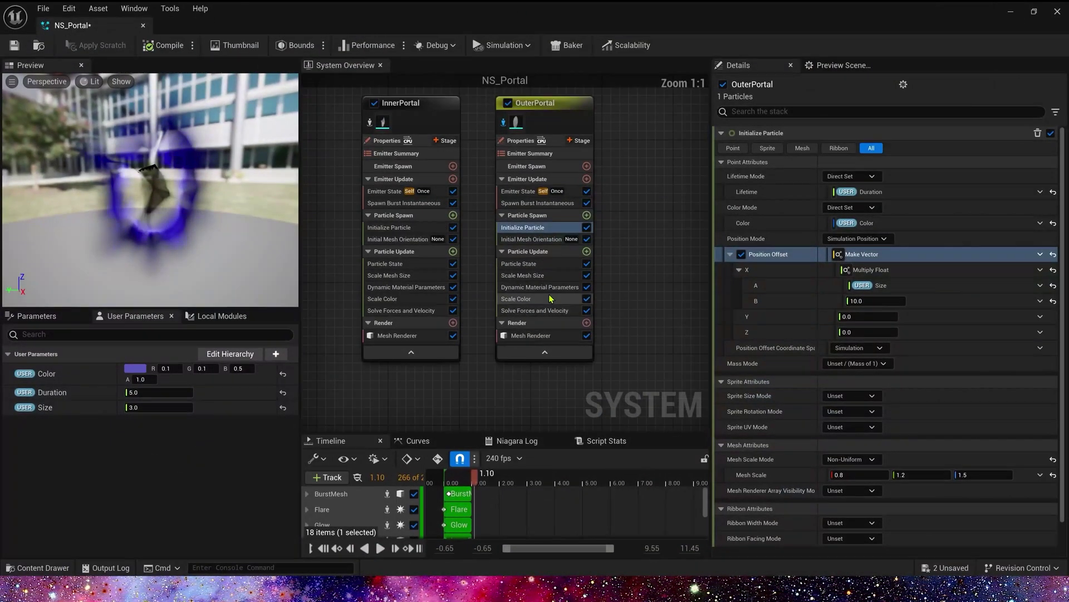
left_click(543, 300)
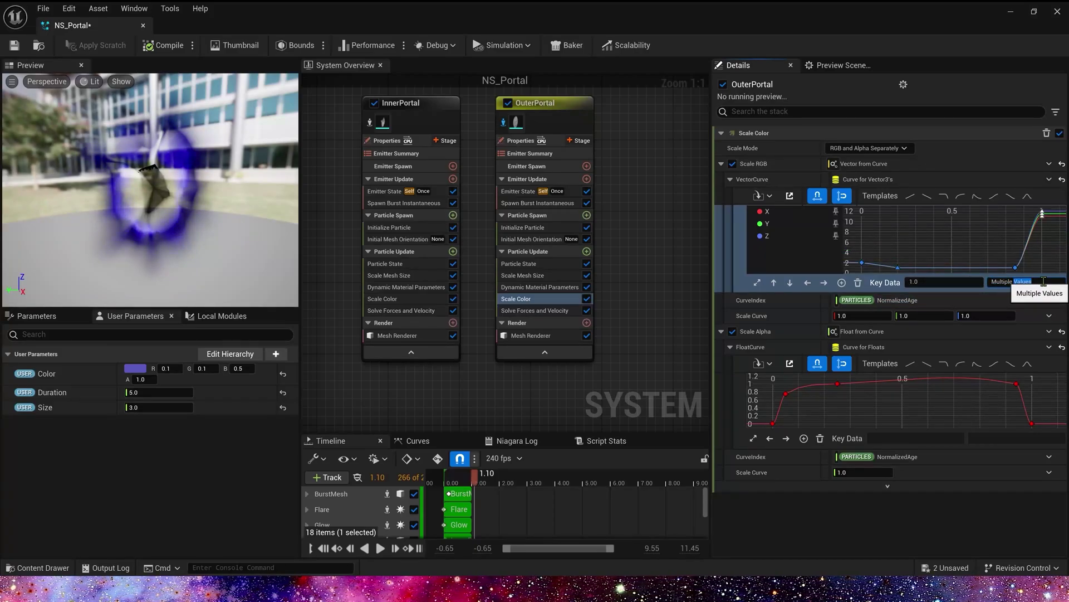
left_click(756, 283)
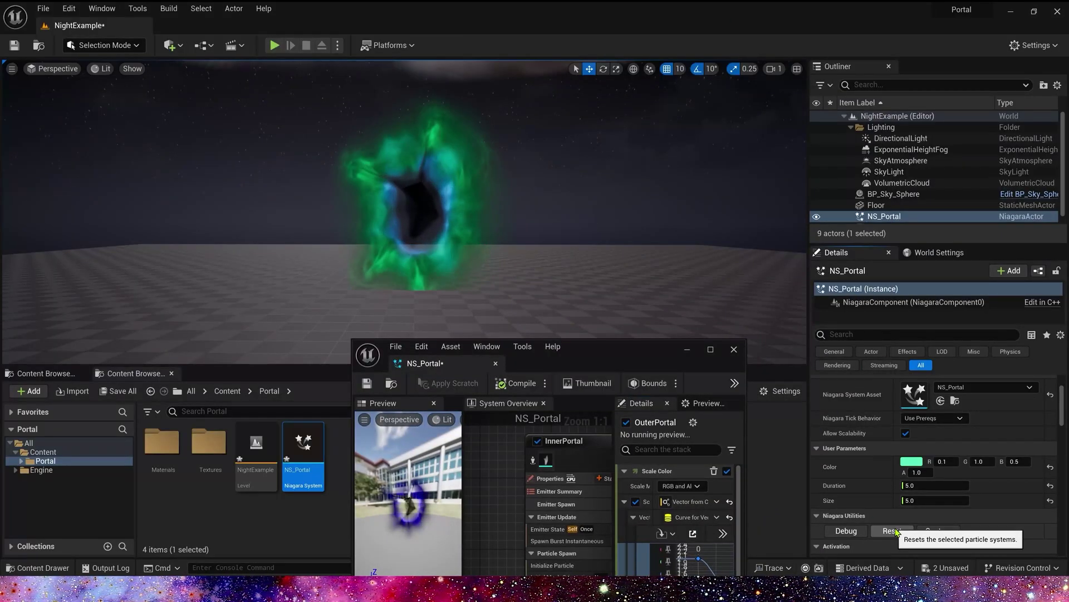
Replay the green portal in the NightExample level several times and examine its brightness and inner mesh up close.
left_click(893, 530)
double_click(617, 357)
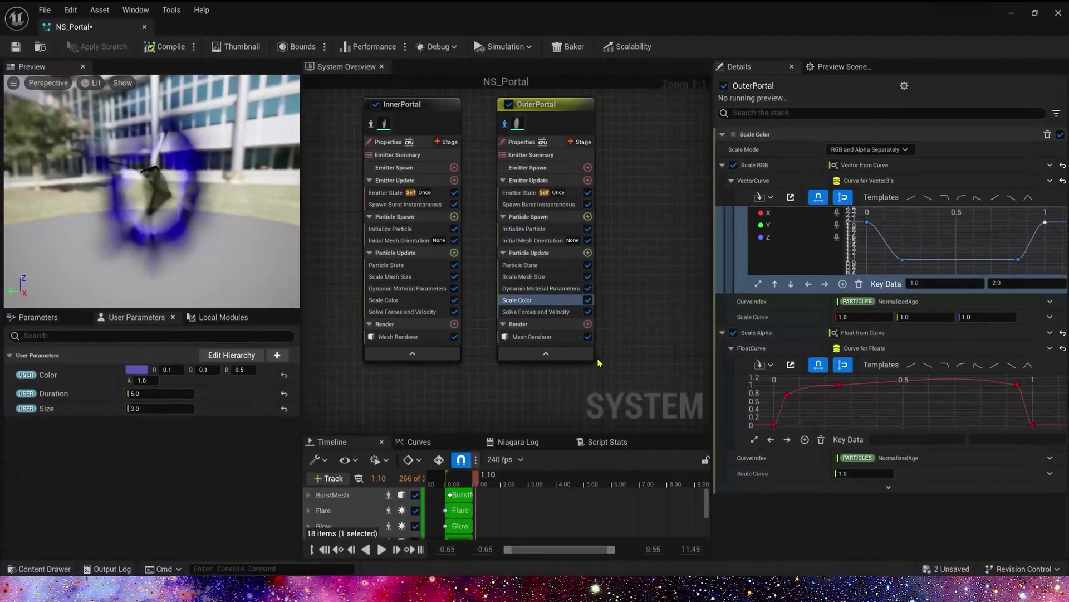
double_click(549, 20)
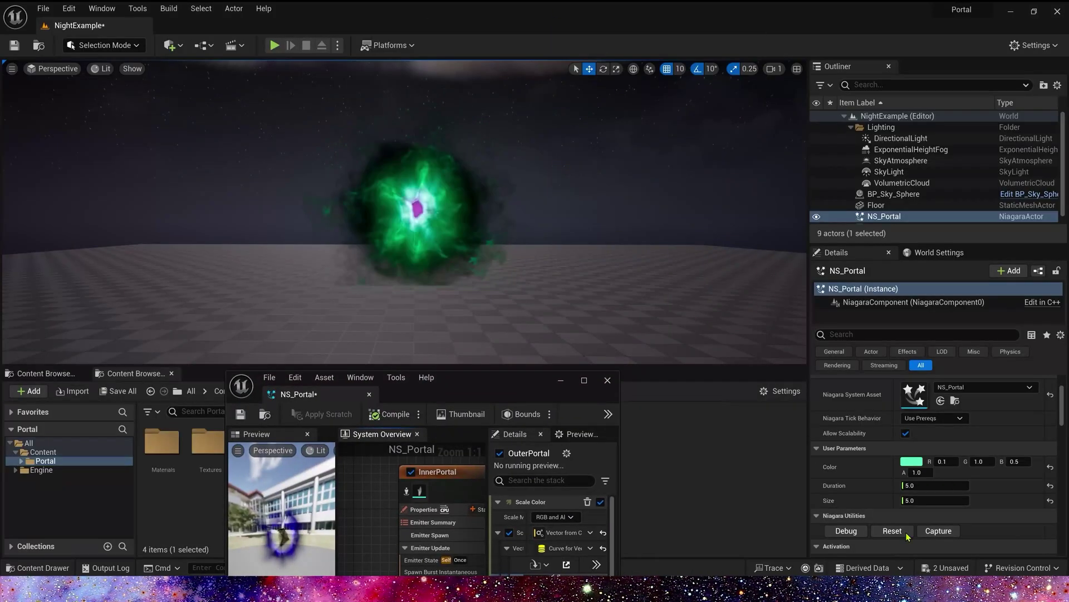
left_click(887, 530)
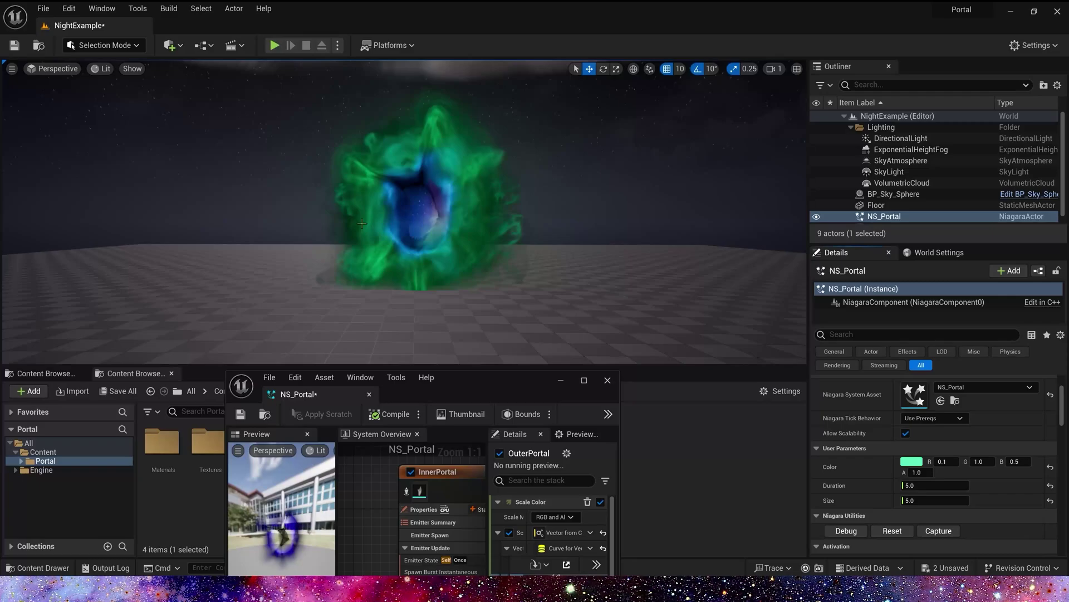
double_click(499, 387)
left_click_drag(598, 13, 471, 408)
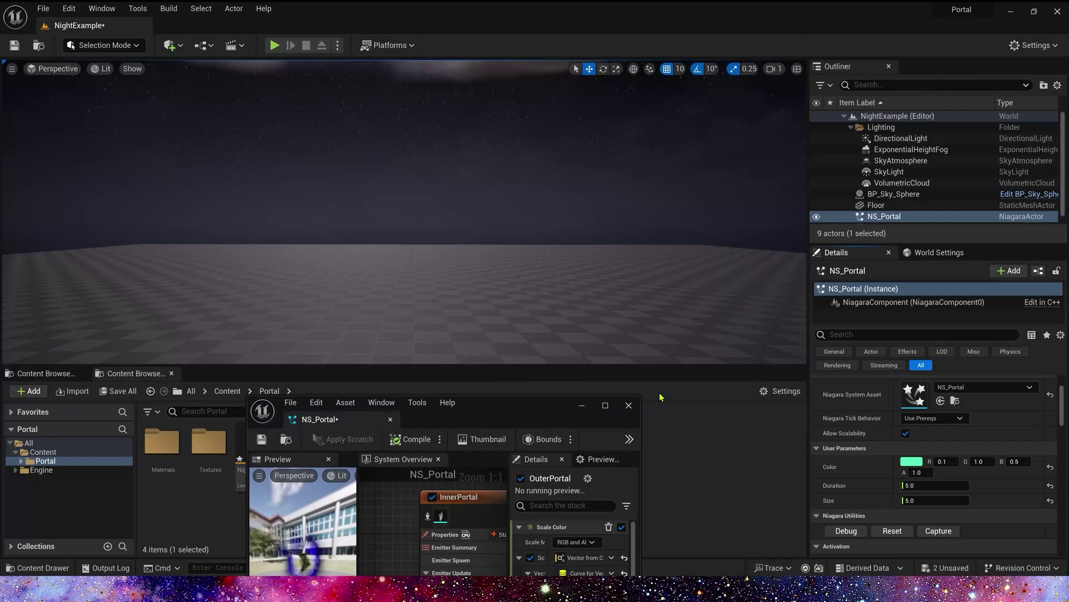
left_click(890, 531)
left_click(448, 226)
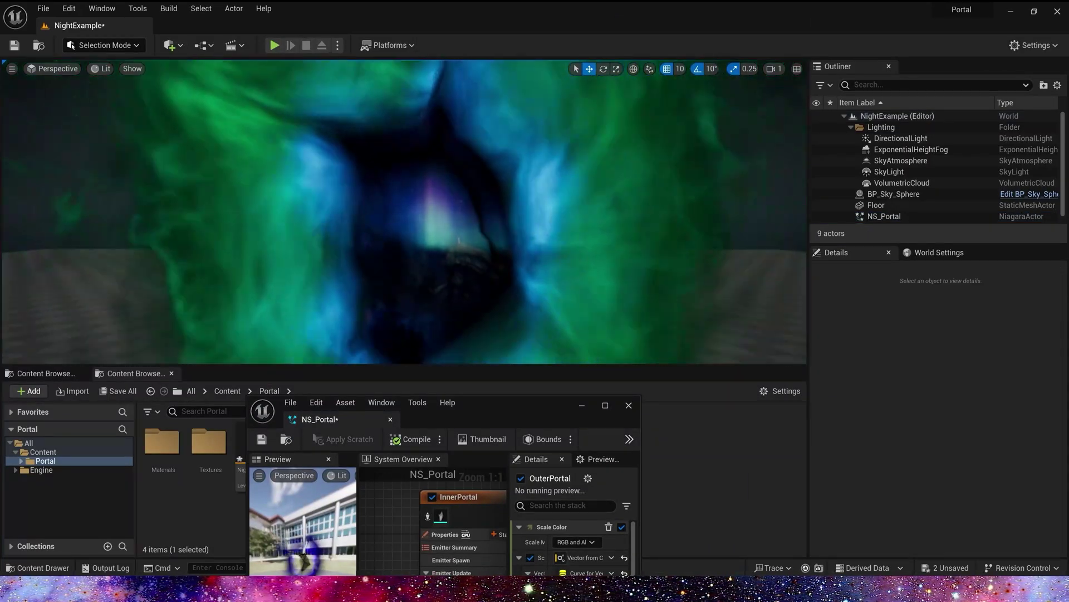
Open the M_Shadow_Portal_Inner material used by InnerPortal's Mesh Renderer.
double_click(514, 405)
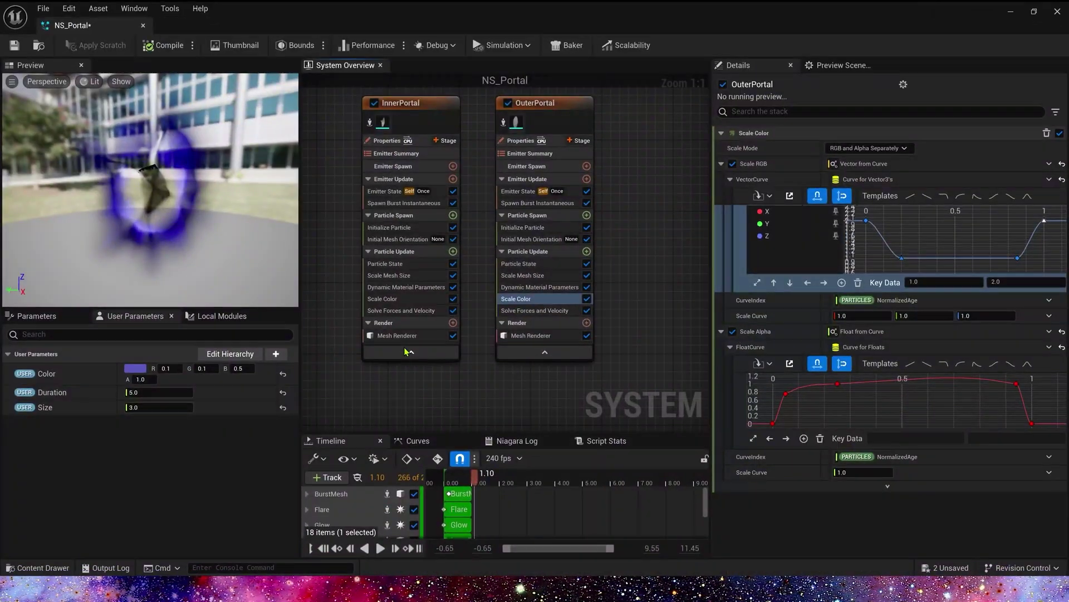
left_click(411, 337)
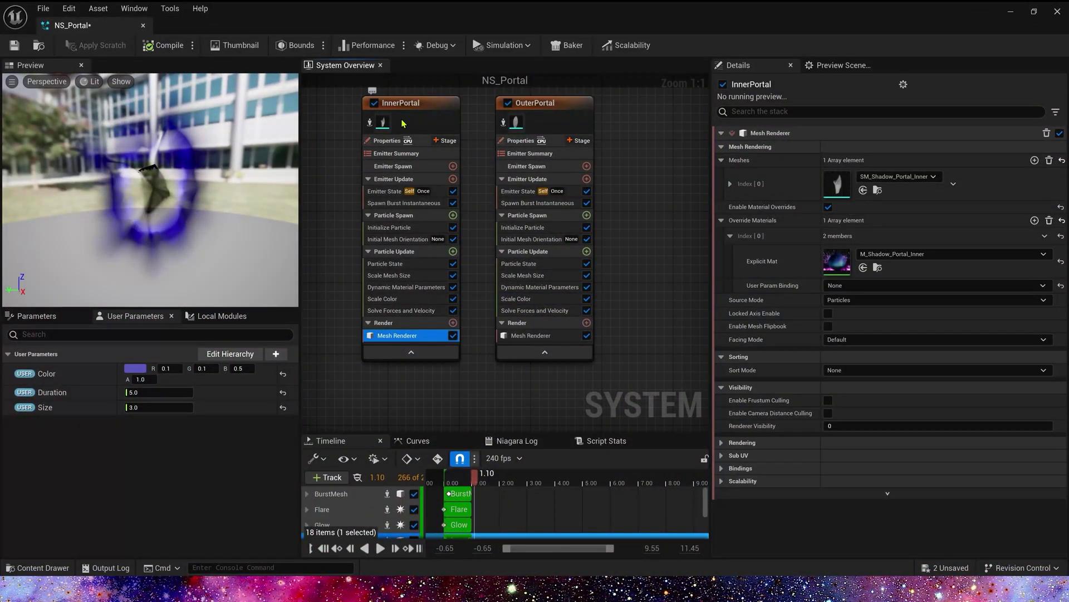
double_click(833, 264)
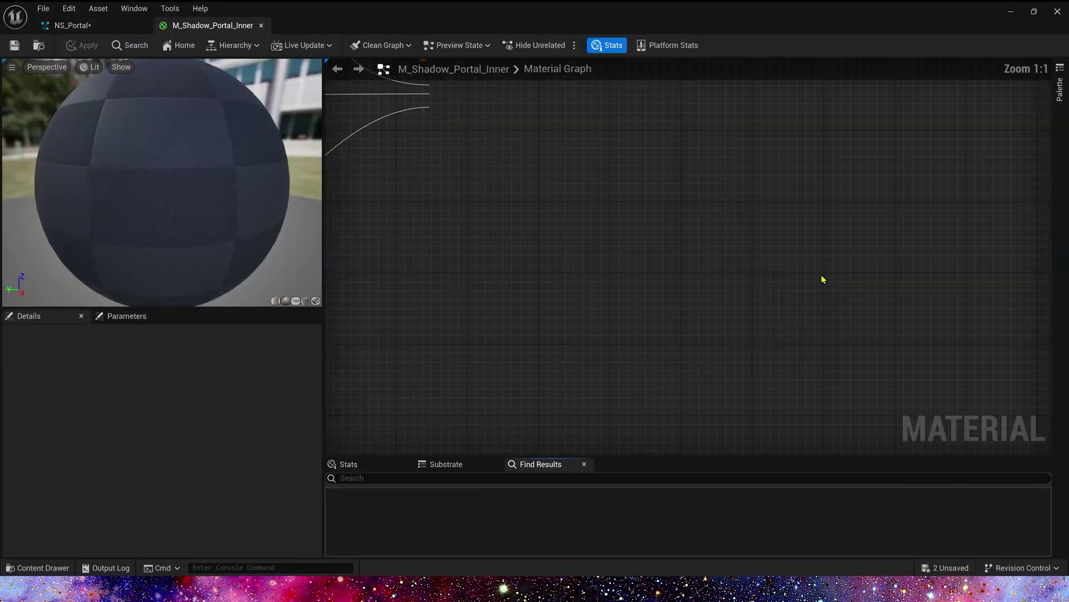
Examine the T_ShadowPlane_Tile texture used by the Texture Object node feeding TriplanarCameraVector, and return to the material graph.
scroll(672, 302, "down", 3)
scroll(644, 311, "up", 5)
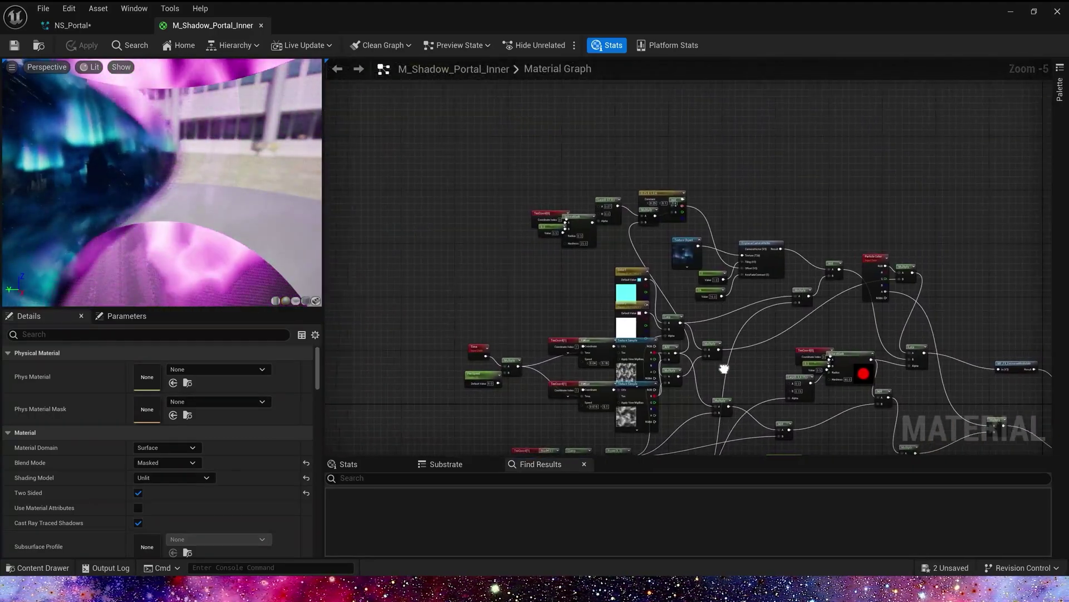
left_click(568, 233)
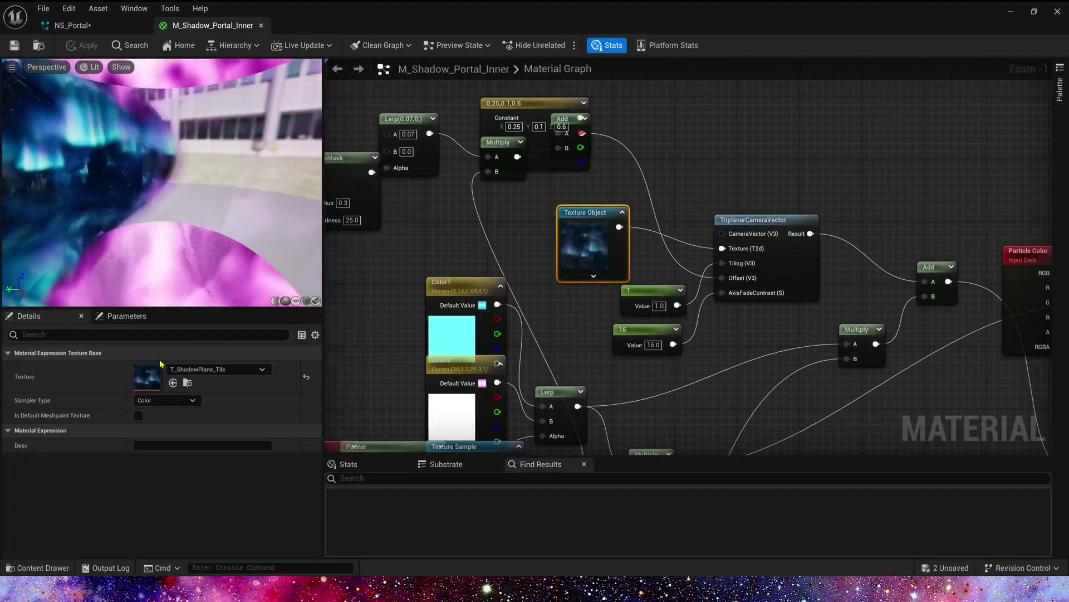
double_click(149, 379)
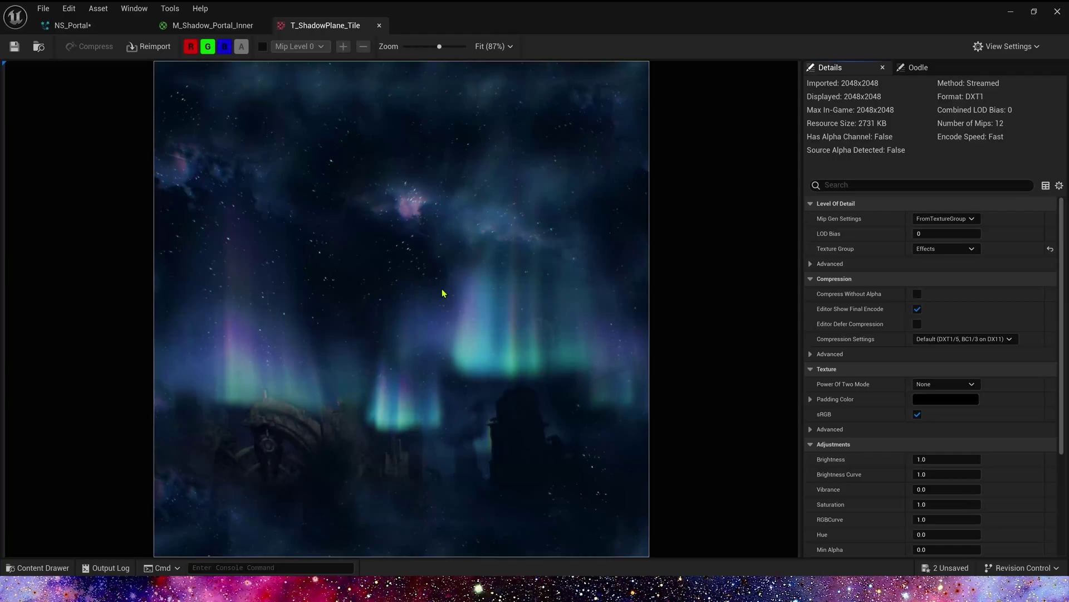
left_click(379, 27)
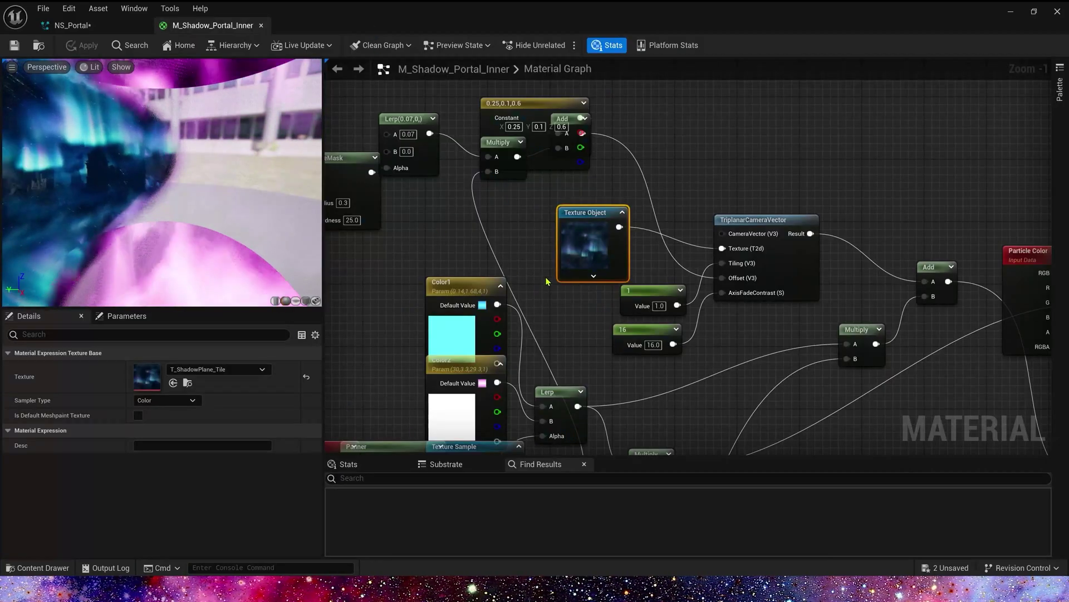
Try AICON-Green as the Texture Object node's texture and save the material.
left_click(217, 369)
scroll(365, 455, "down", 5)
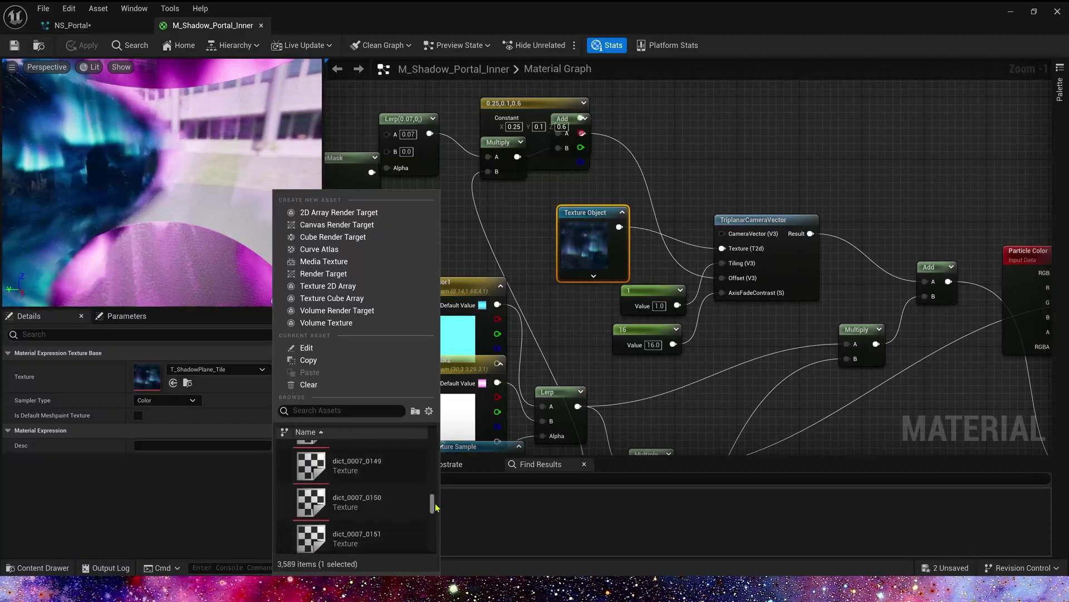
scroll(390, 479, "down", 2)
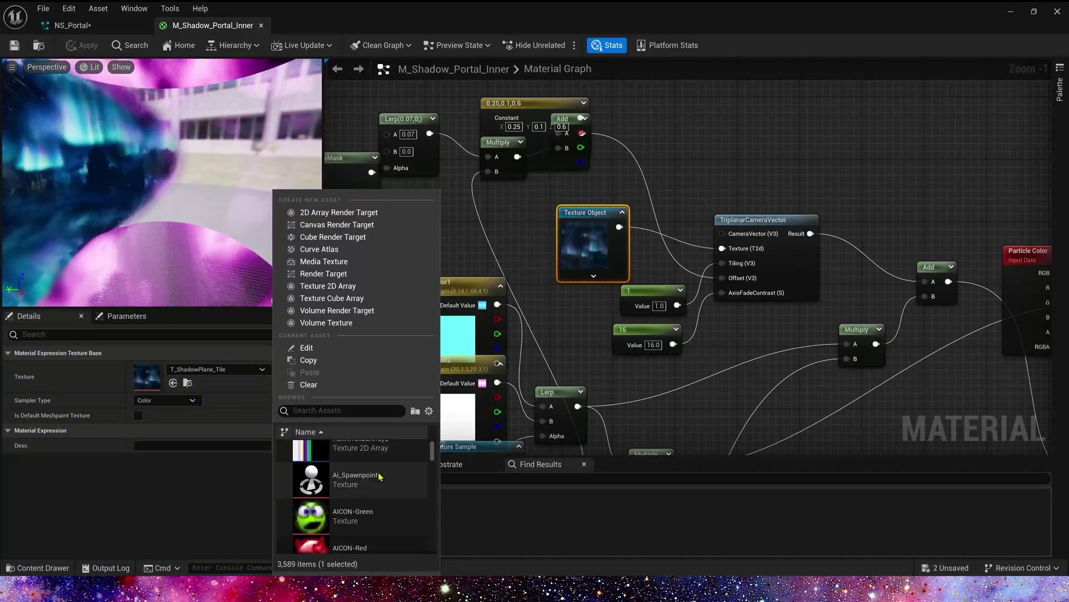
left_click(356, 454)
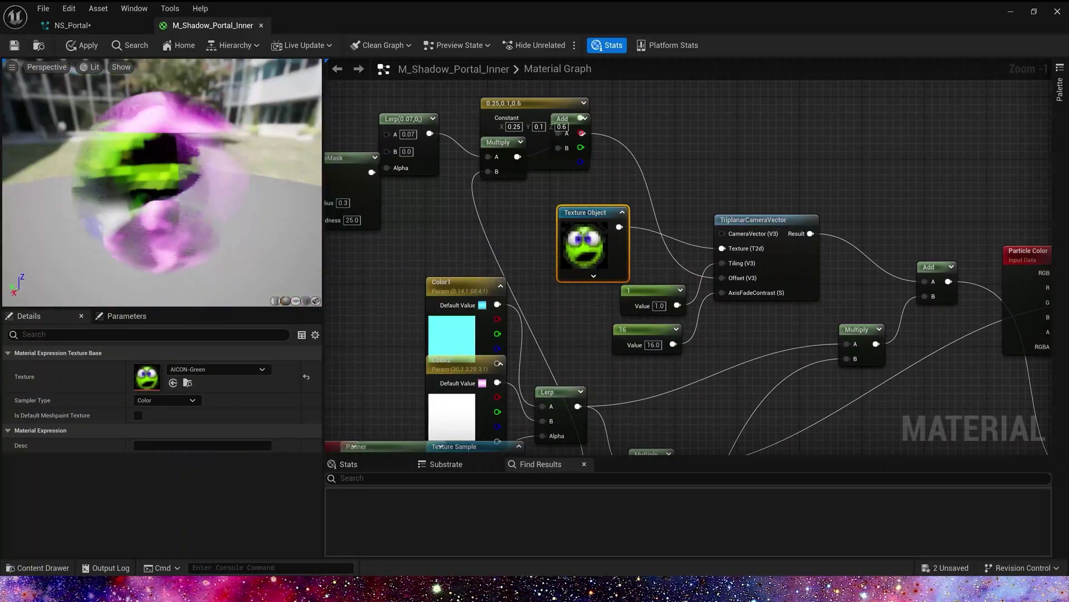
left_click(15, 47)
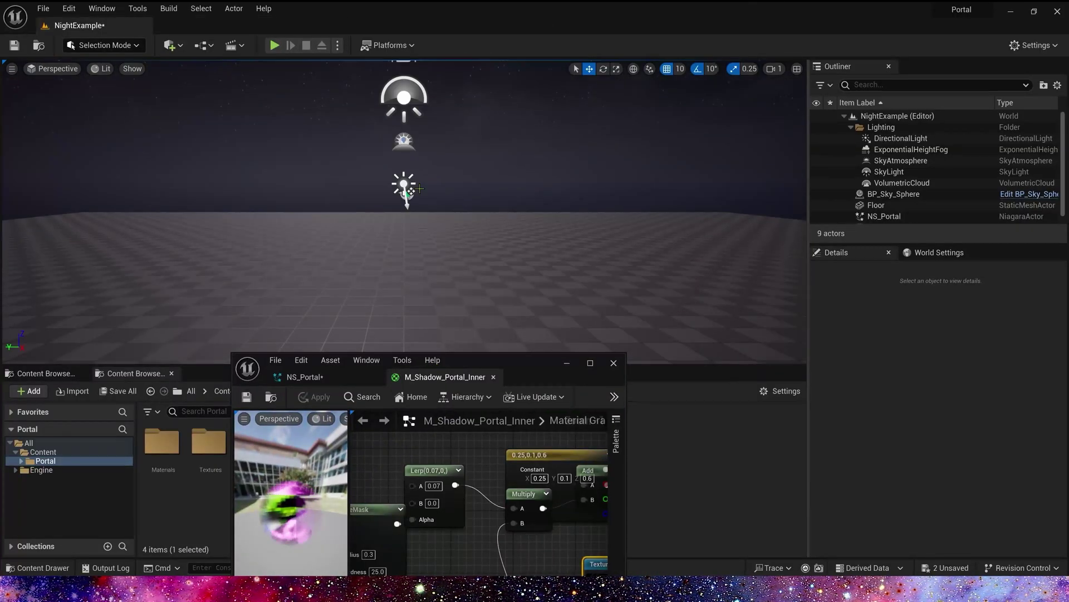
Replay the NS_Portal effect in the NightExample level to examine the swapped inner texture up close.
left_click(418, 195)
scroll(899, 201, "down", 1)
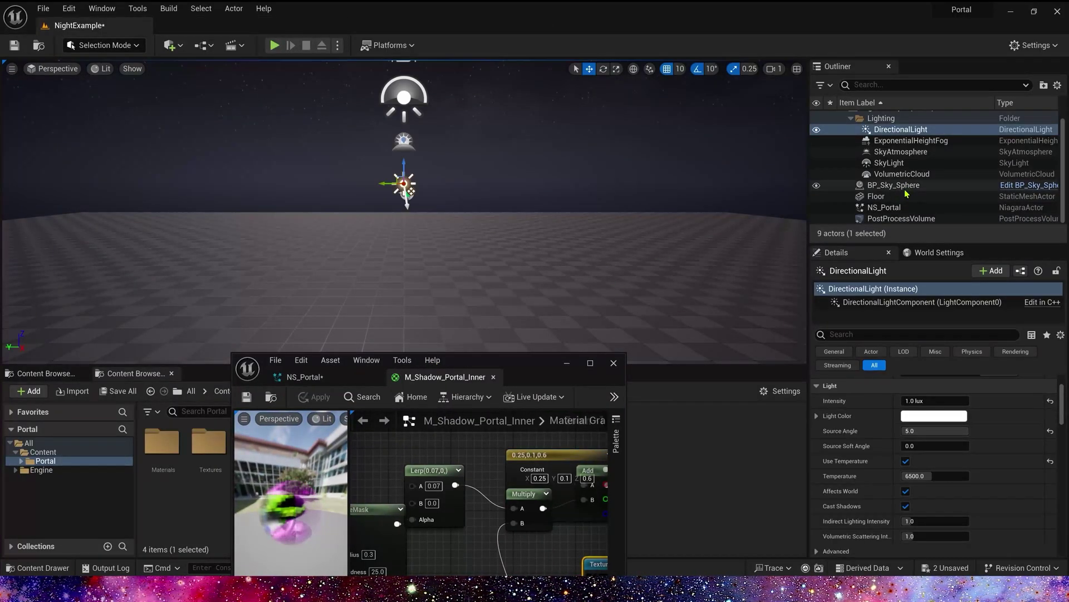
double_click(884, 207)
left_click(893, 530)
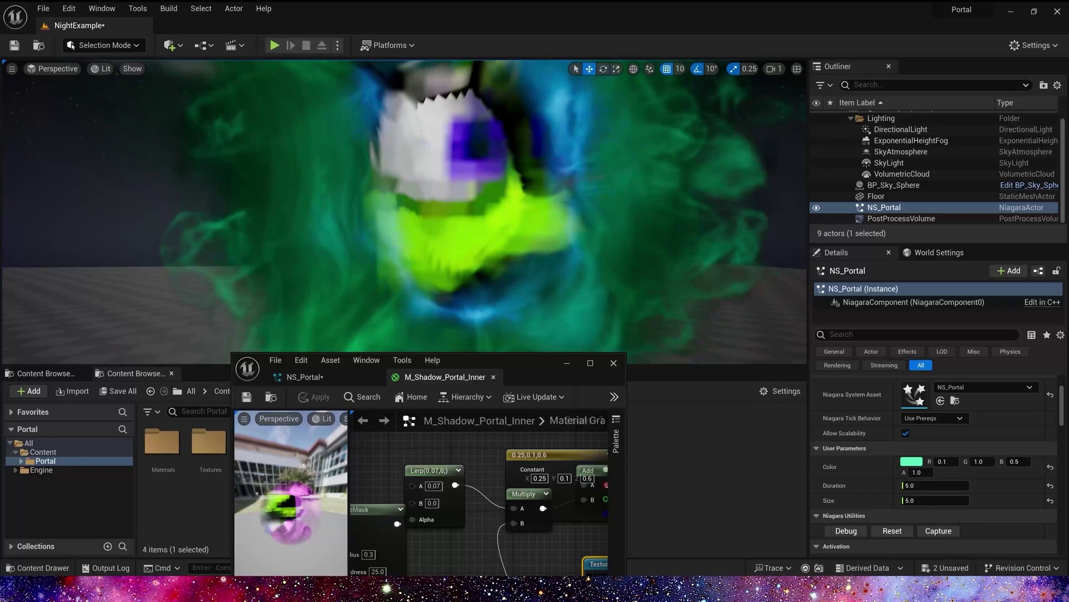
Return to M_Shadow_Portal_Inner, undo the Texture Object's texture swap and save the material.
double_click(545, 370)
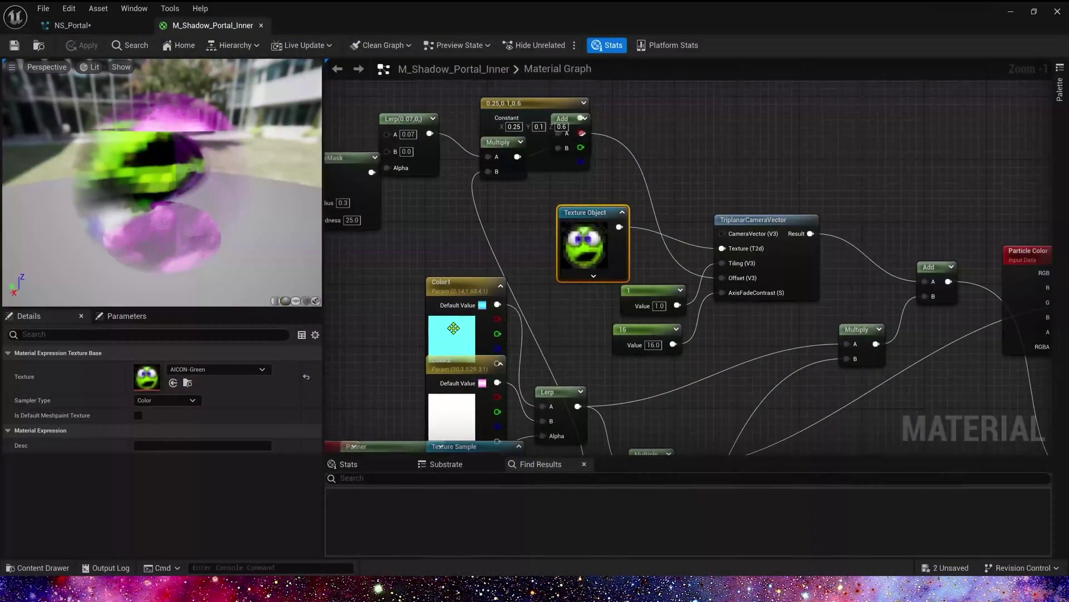
right_click_drag(386, 306, 383, 279)
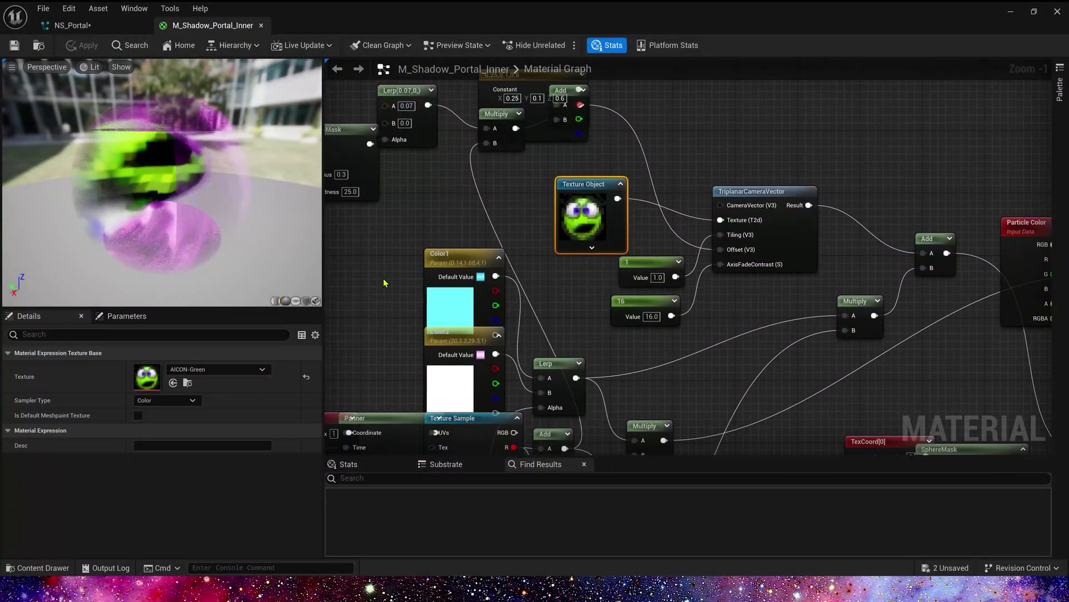
key("ctrl+z")
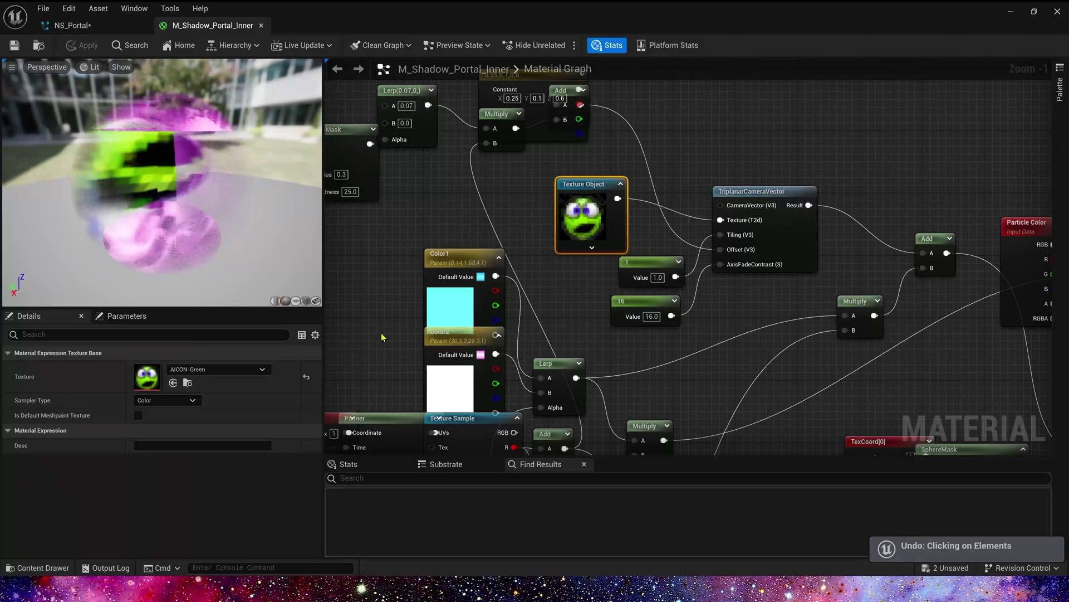
key("ctrl+z")
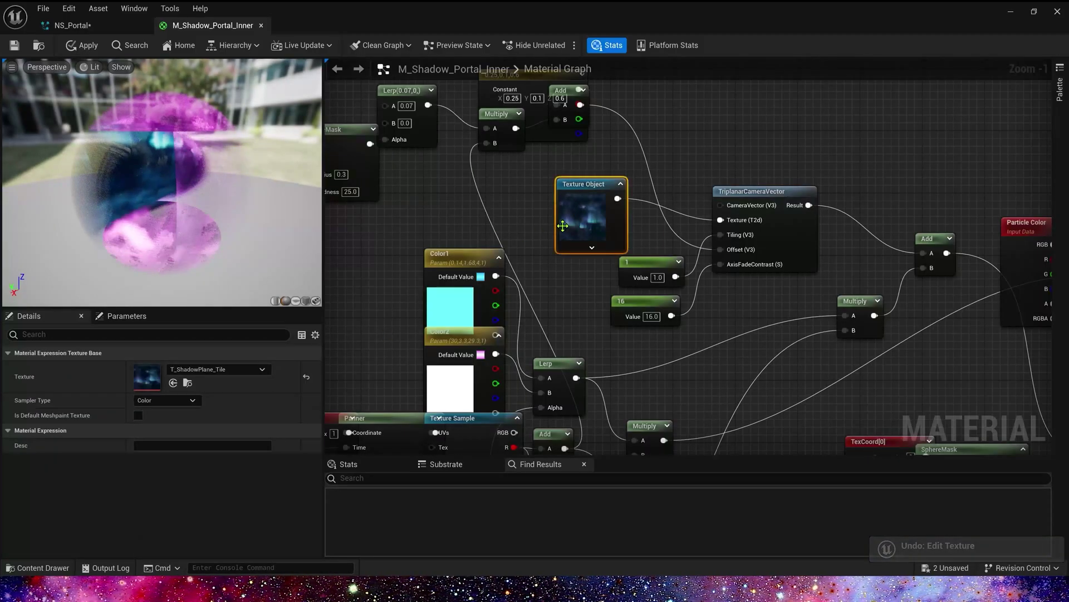
left_click(17, 47)
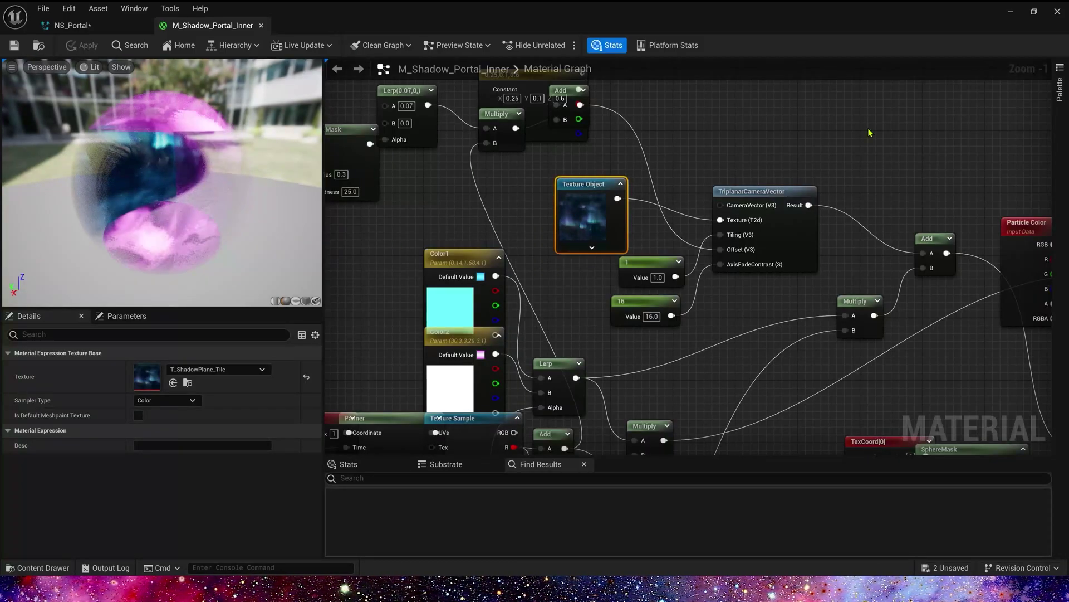
Close the material and Niagara editors and replay the NS_Portal effect in the level.
left_click(1060, 15)
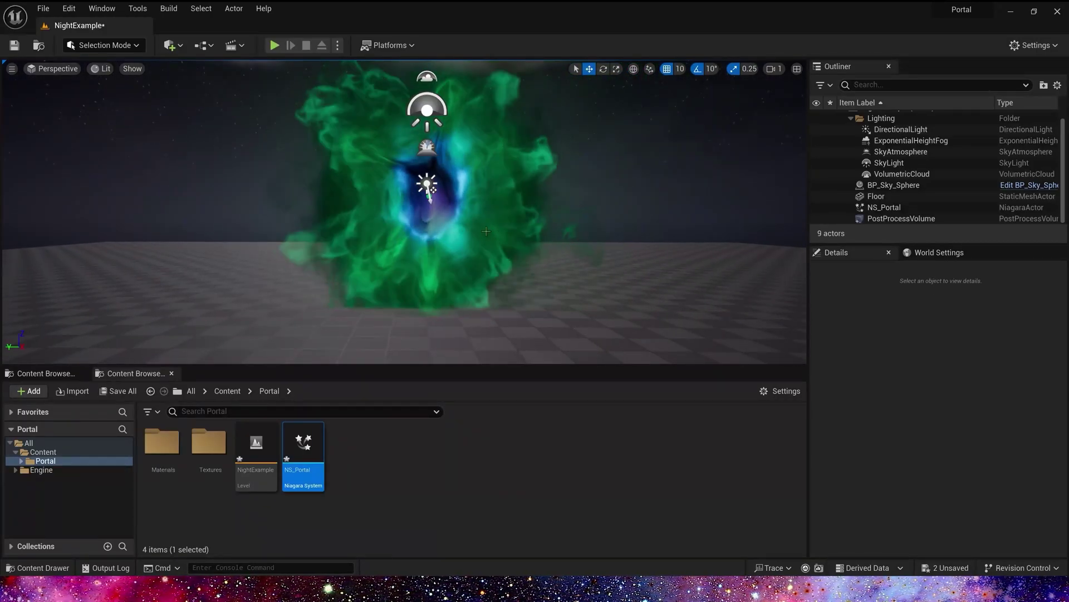
left_click(443, 195)
left_click(893, 531)
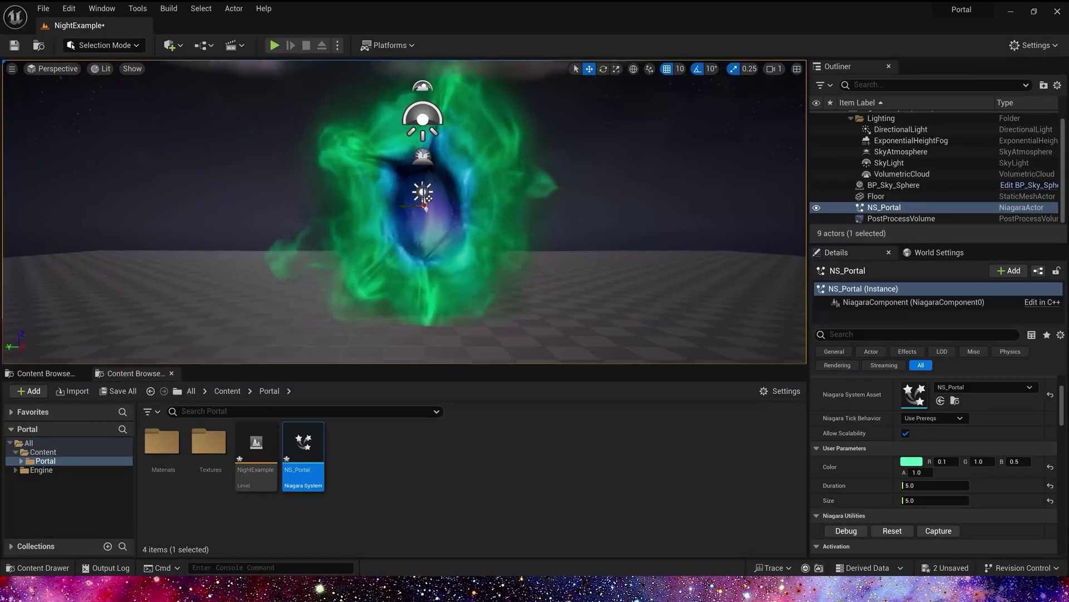